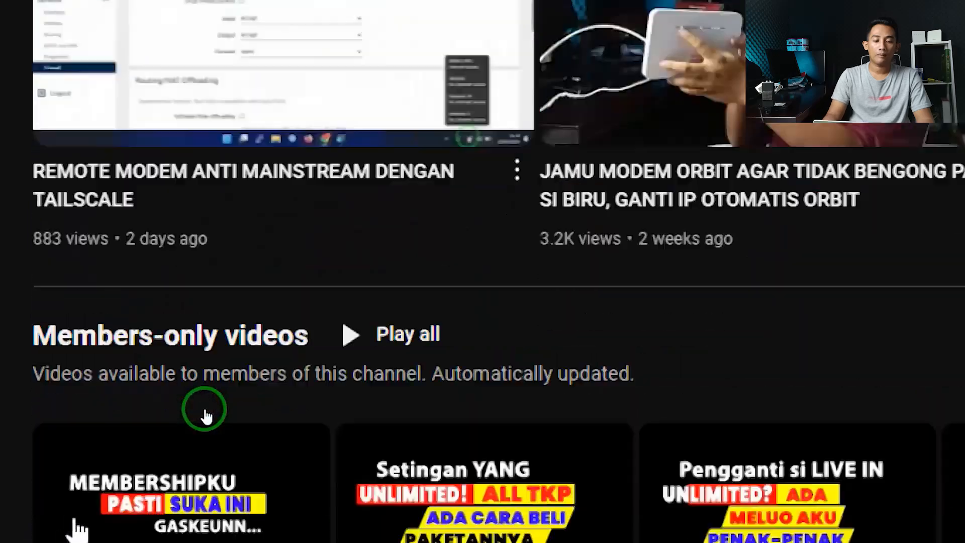
pyautogui.scroll(2, 291, 390)
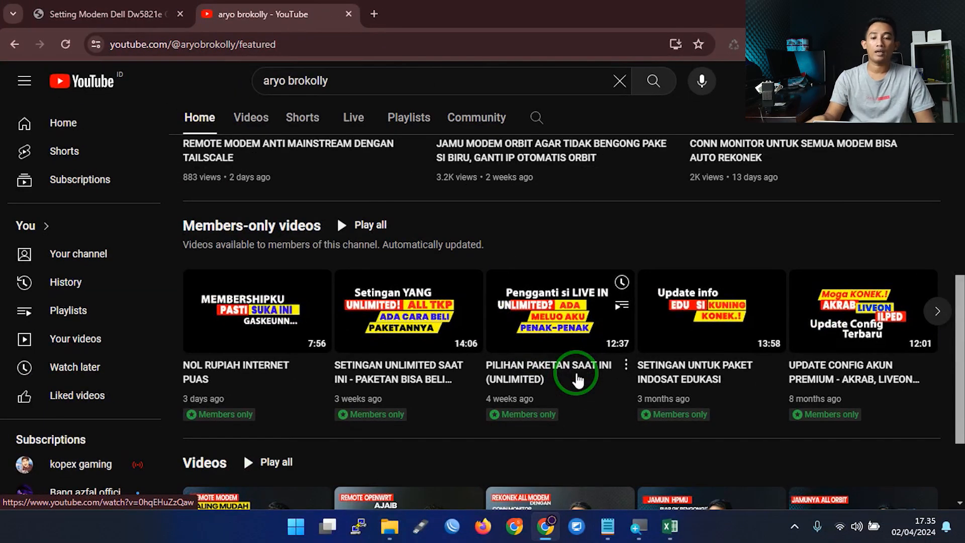
pyautogui.scroll(8, 480, 231)
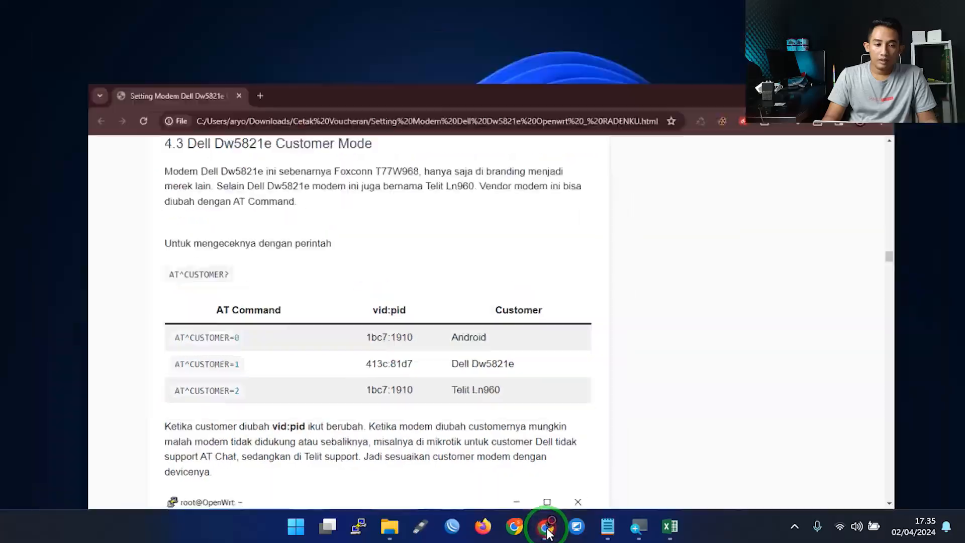
# Switch to Notepad and open the numbered OpenWrt modem setup notes titled "Tanpa wwan0", with the screen magnified for reading.
pyautogui.click(545, 528)
pyautogui.click(208, 13)
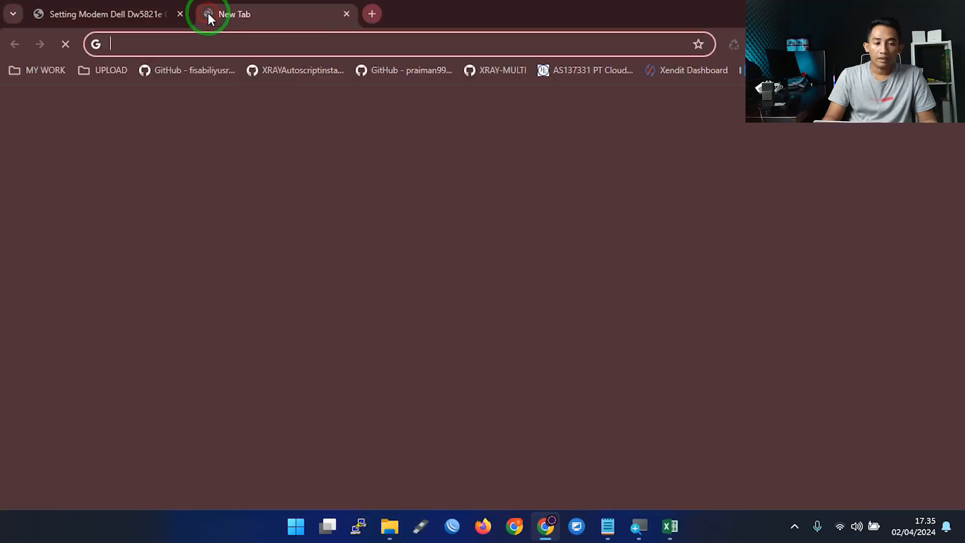
pyautogui.click(608, 525)
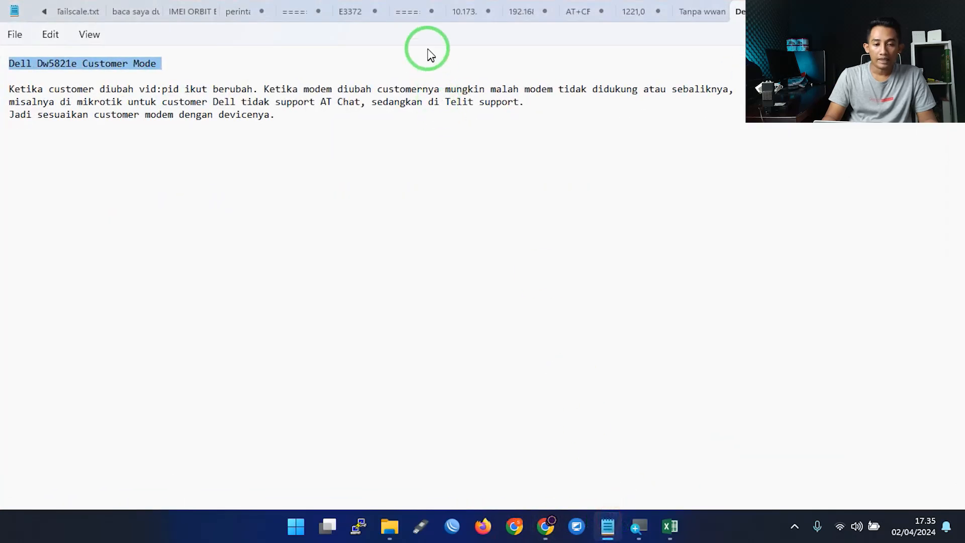
pyautogui.click(704, 6)
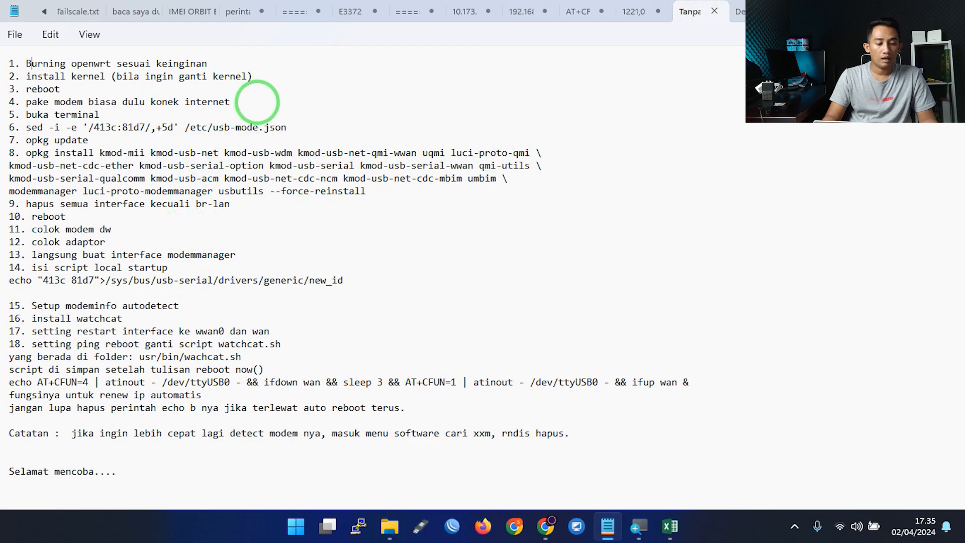
pyautogui.press('super+plus')
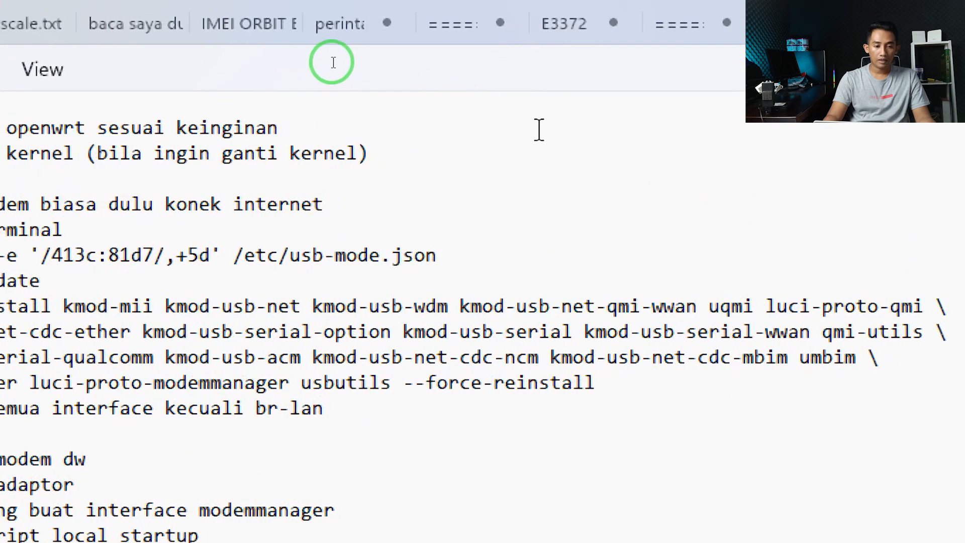
pyautogui.click(306, 127)
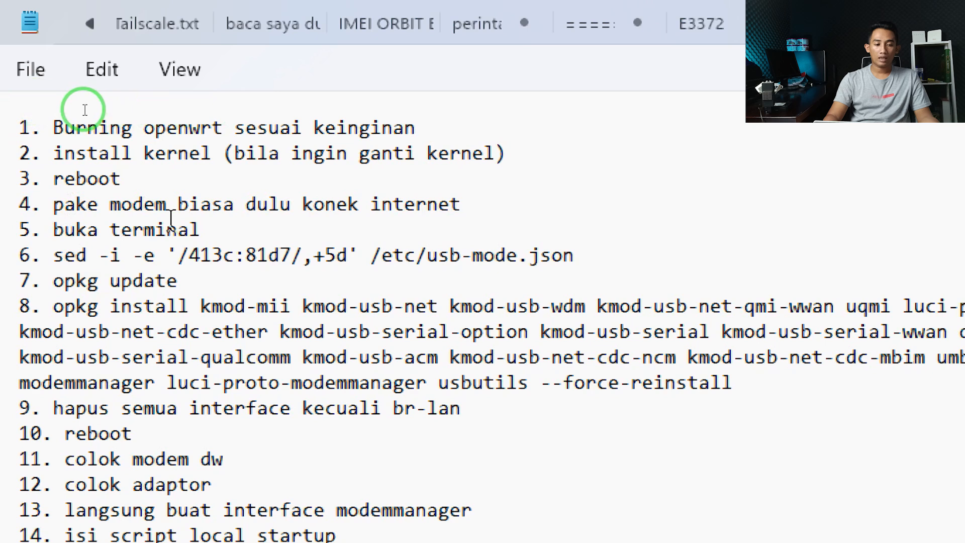
# Copy the command sed -i -e '/413c:81d7/,+5d' /etc/usb-mode.json from item 6 of the notes.
pyautogui.moveTo(200, 229); pyautogui.dragTo(52, 240)
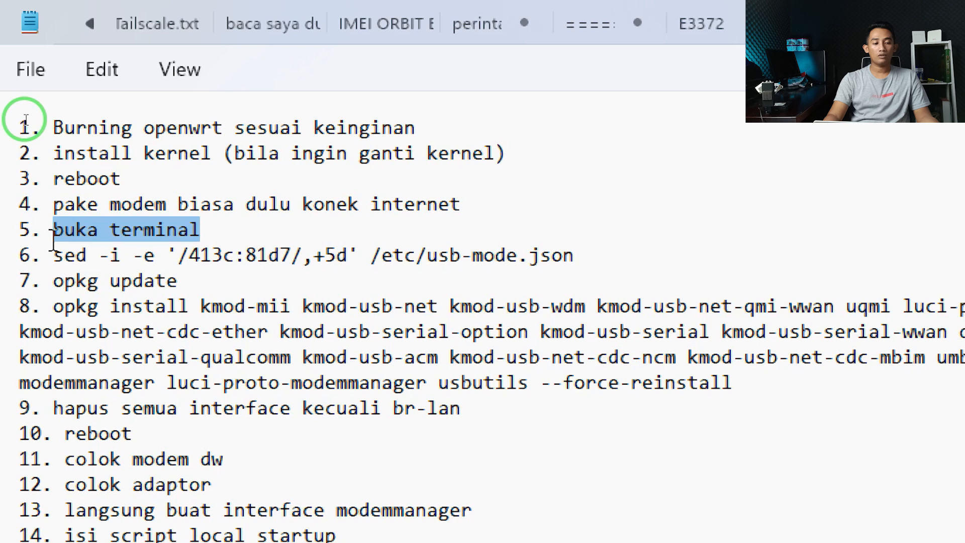
pyautogui.moveTo(57, 266); pyautogui.dragTo(607, 250)
pyautogui.press('super+c')
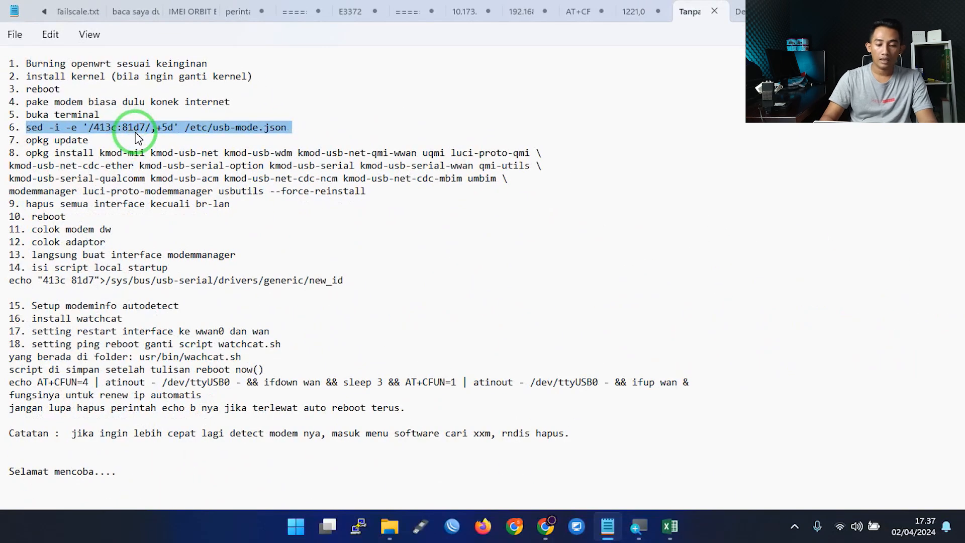
# Switch to Chrome and open the router's page at 192.168.1.1.
pyautogui.click(545, 527)
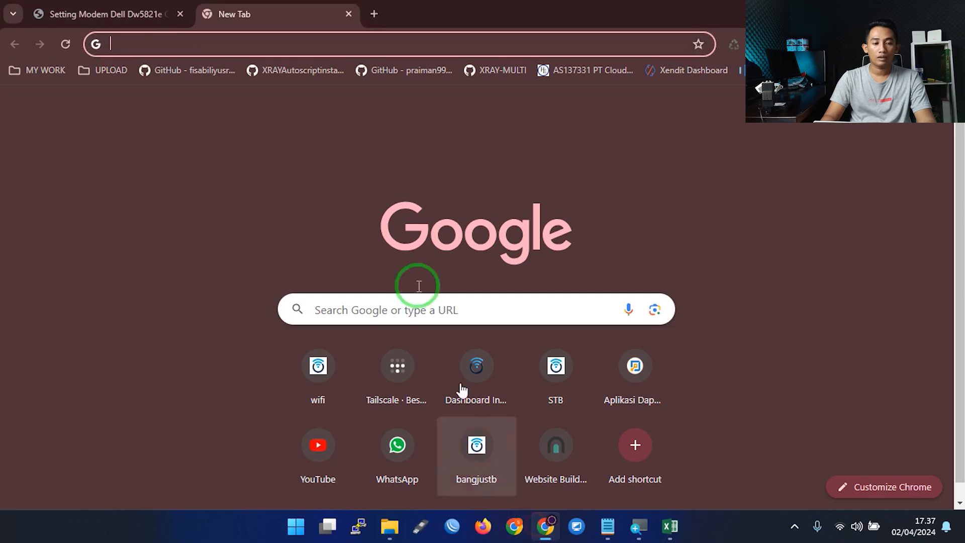
pyautogui.write('192.168.1.1')
pyautogui.press('Return')
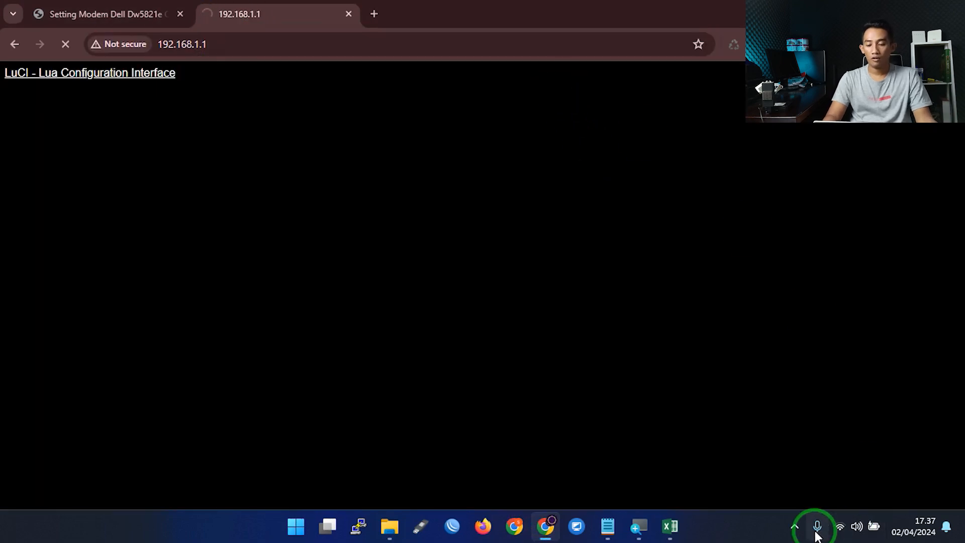
# Change the Wi-Fi connection from WIFI AIRA to B860H-WIFI and reload the router page.
pyautogui.click(839, 526)
pyautogui.click(781, 256)
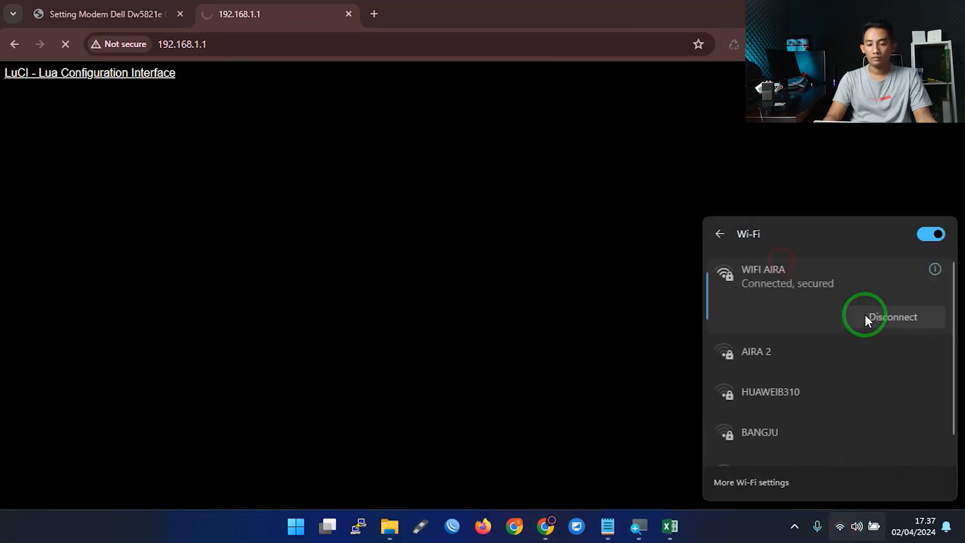
pyautogui.click(868, 317)
pyautogui.click(789, 379)
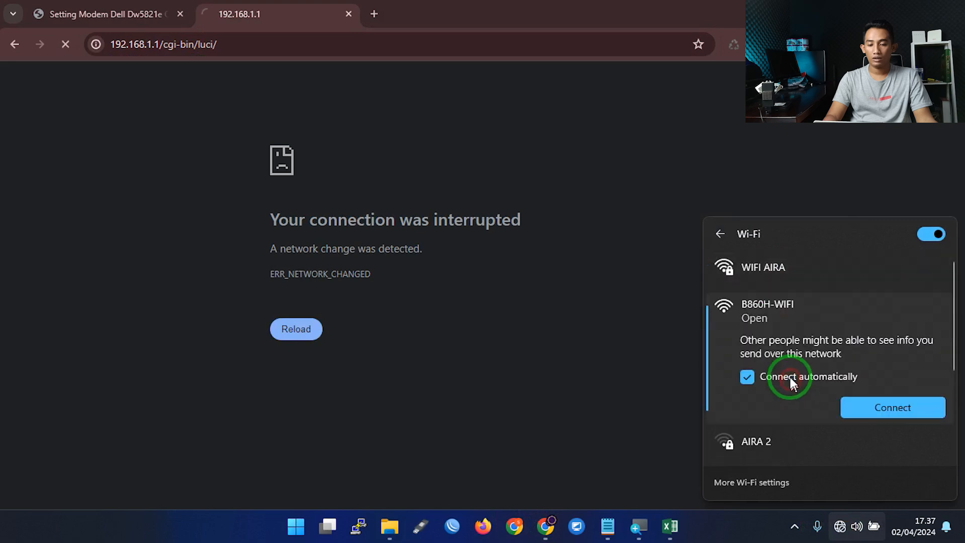
pyautogui.click(288, 340)
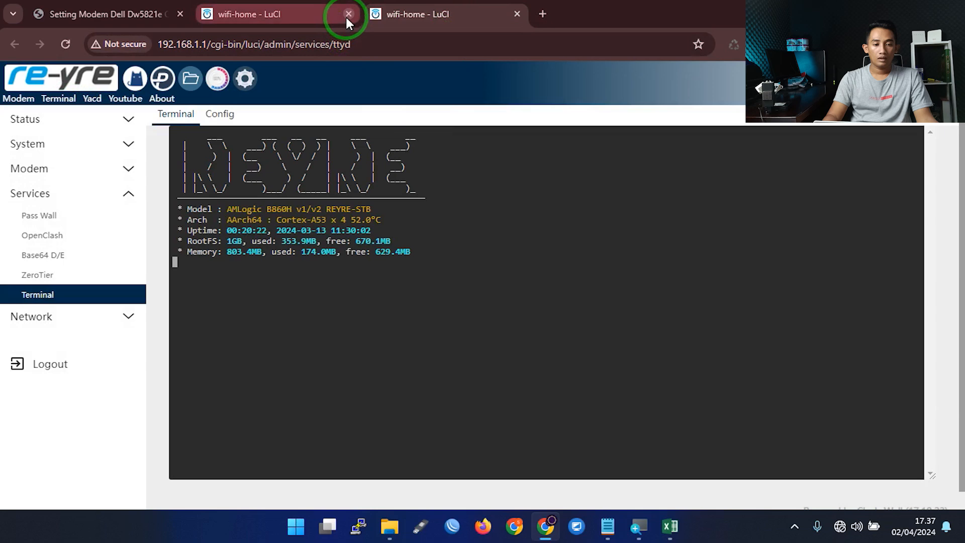
# Close the extra LuCI tab and run the copied sed command on /etc/usb-mode.json in the router's terminal.
pyautogui.click(345, 16)
pyautogui.rightClick(318, 329)
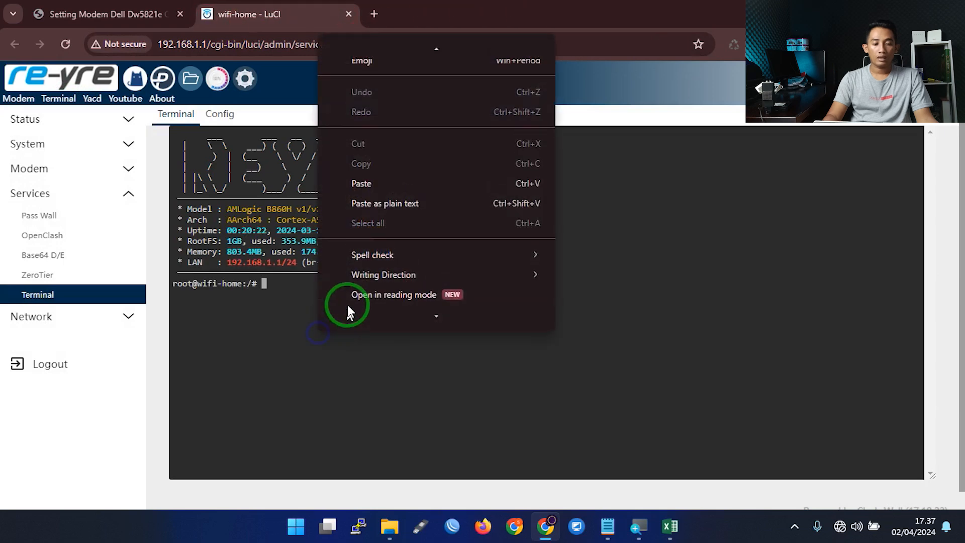
pyautogui.click(375, 172)
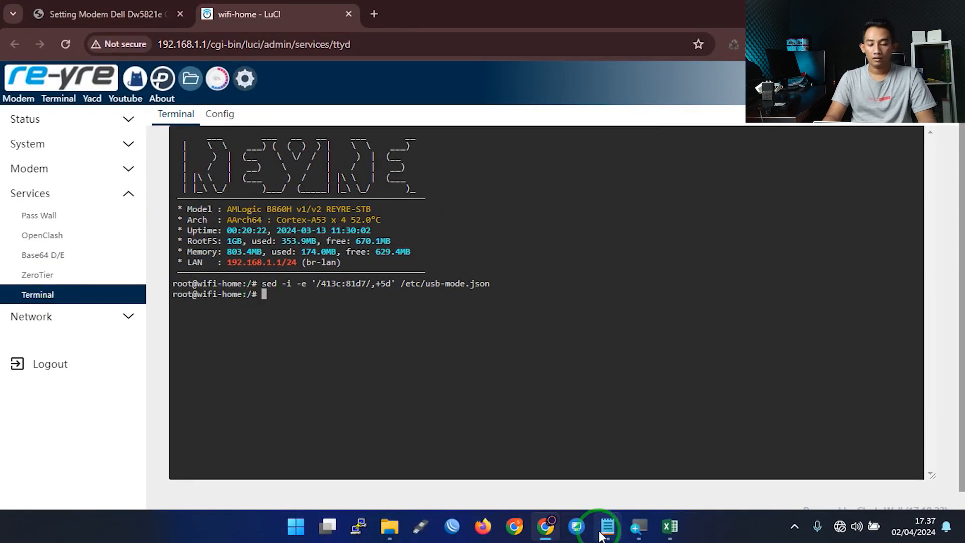
# Return to the Notepad notes and copy the full opkg install command in item 8, through --force-reinstall.
pyautogui.click(606, 532)
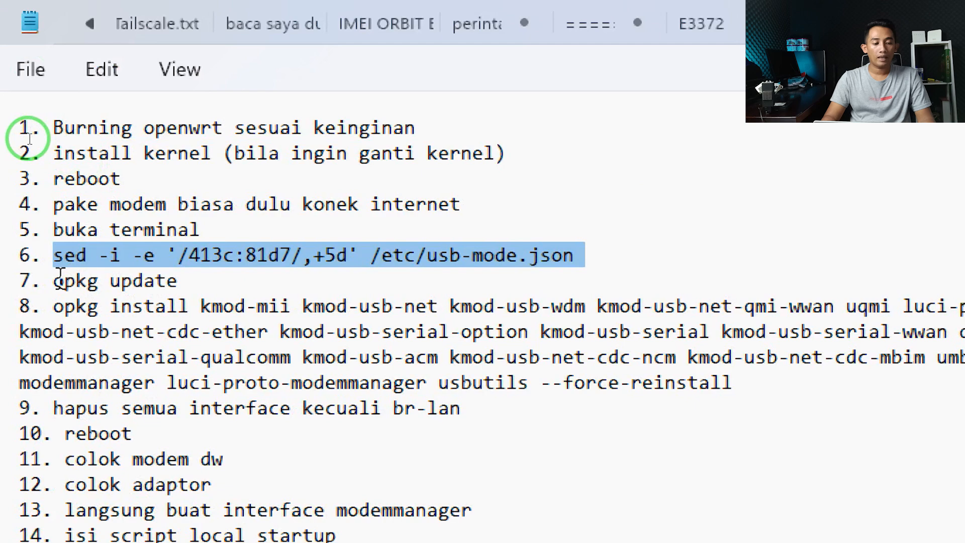
pyautogui.moveTo(42, 281); pyautogui.dragTo(190, 280)
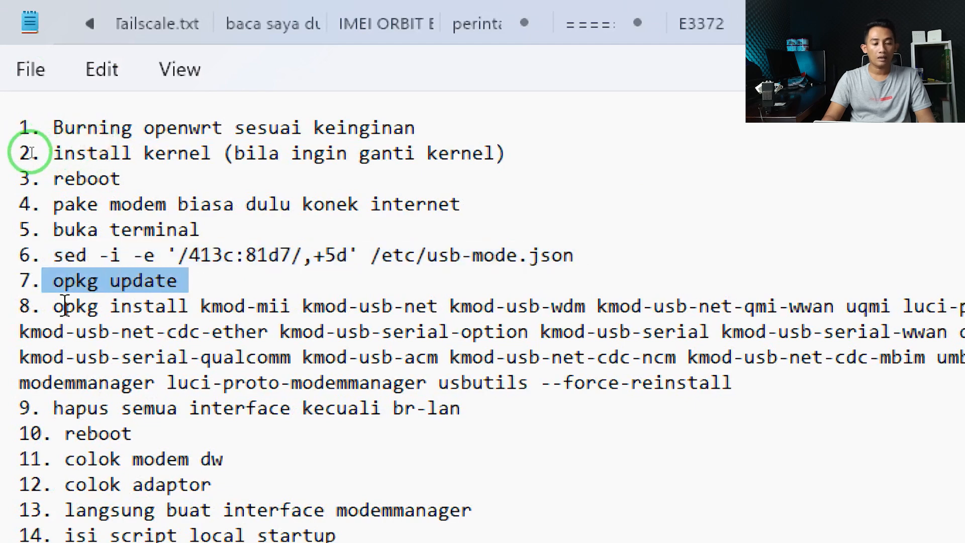
pyautogui.moveTo(52, 305); pyautogui.dragTo(472, 409)
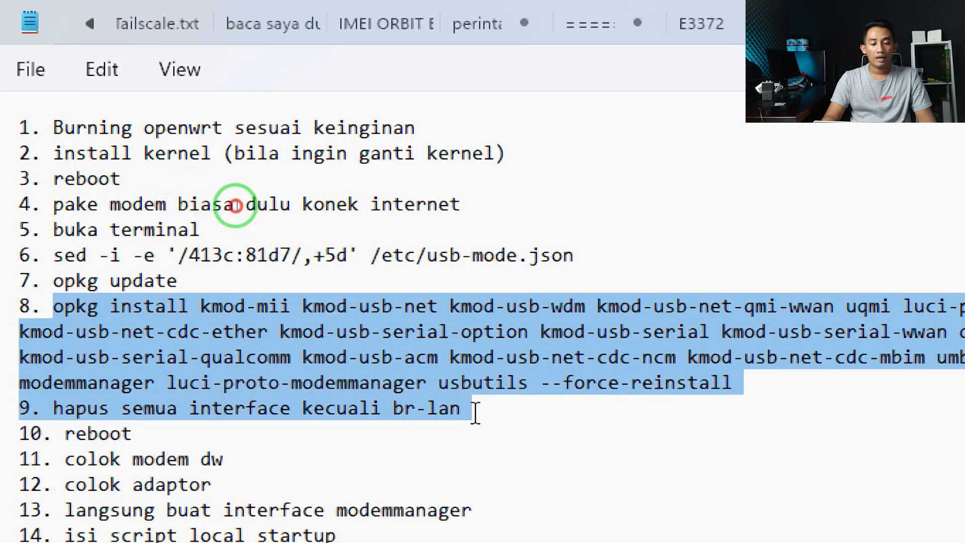
pyautogui.click(734, 382)
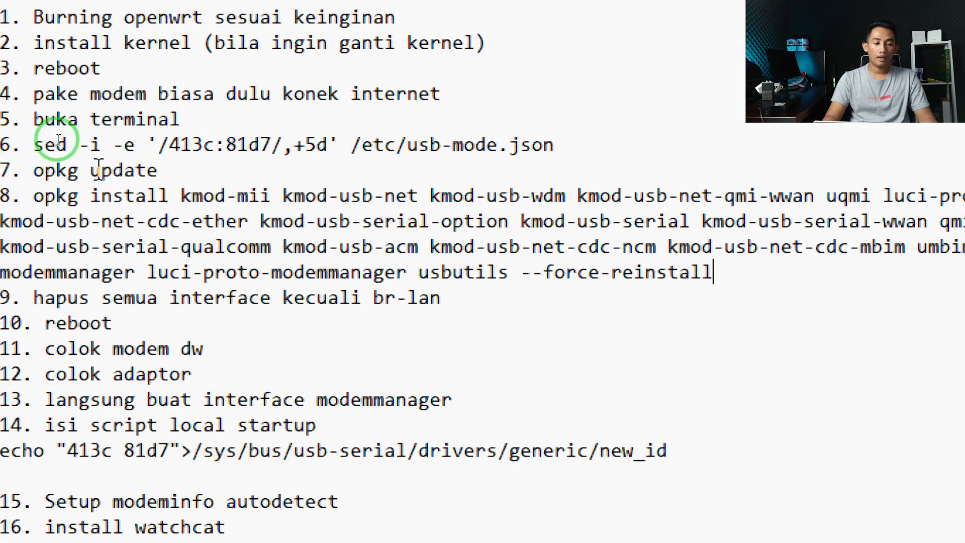
pyautogui.moveTo(24, 196); pyautogui.dragTo(721, 265)
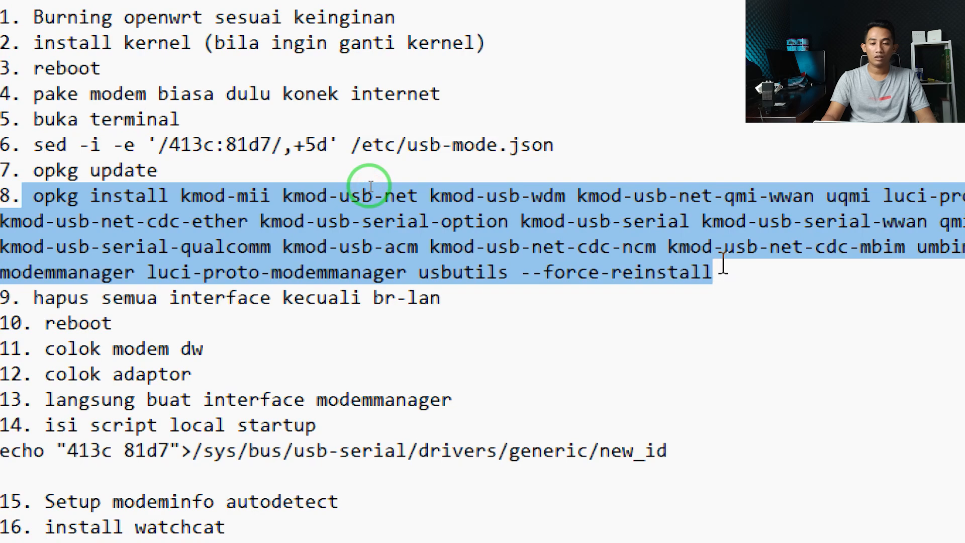
pyautogui.rightClick(724, 265)
pyautogui.click(822, 396)
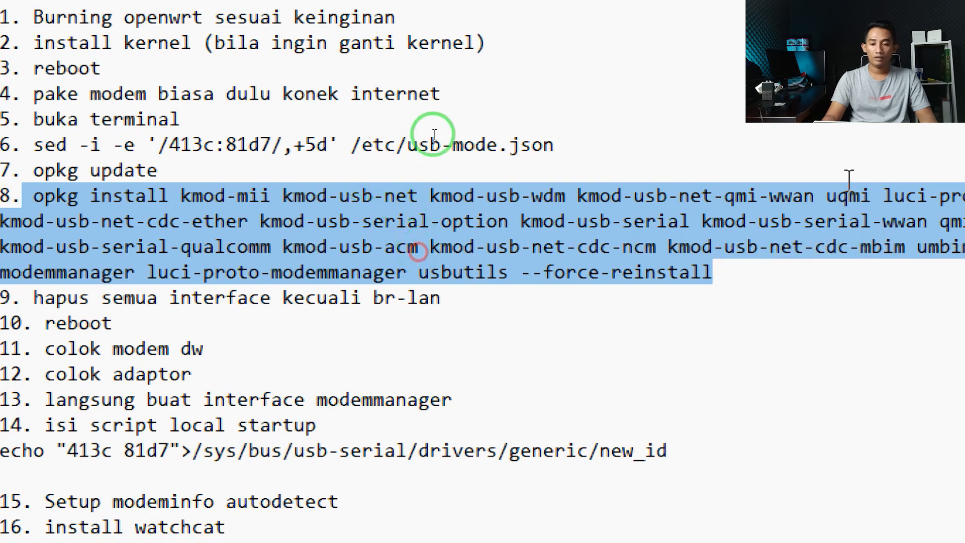
pyautogui.press('super')
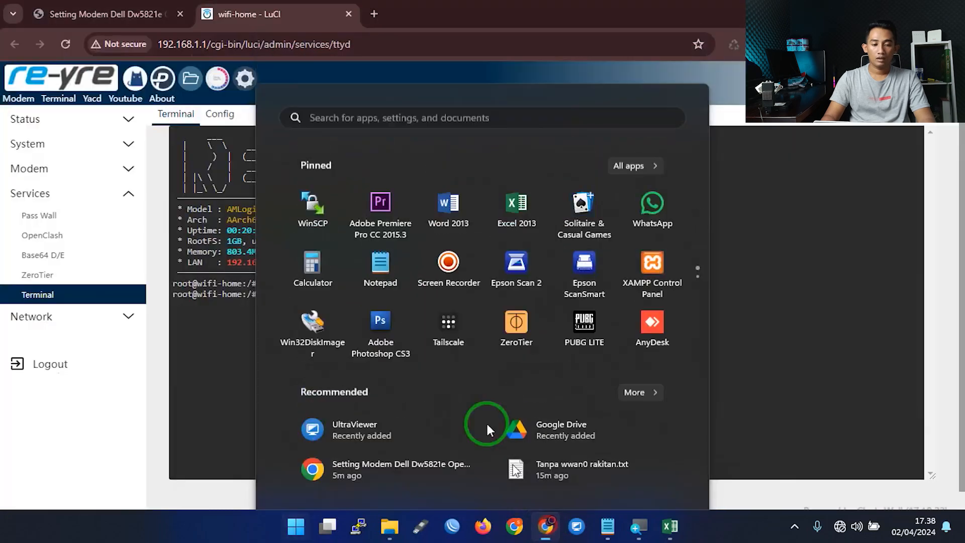
pyautogui.click(387, 306)
pyautogui.rightClick(387, 306)
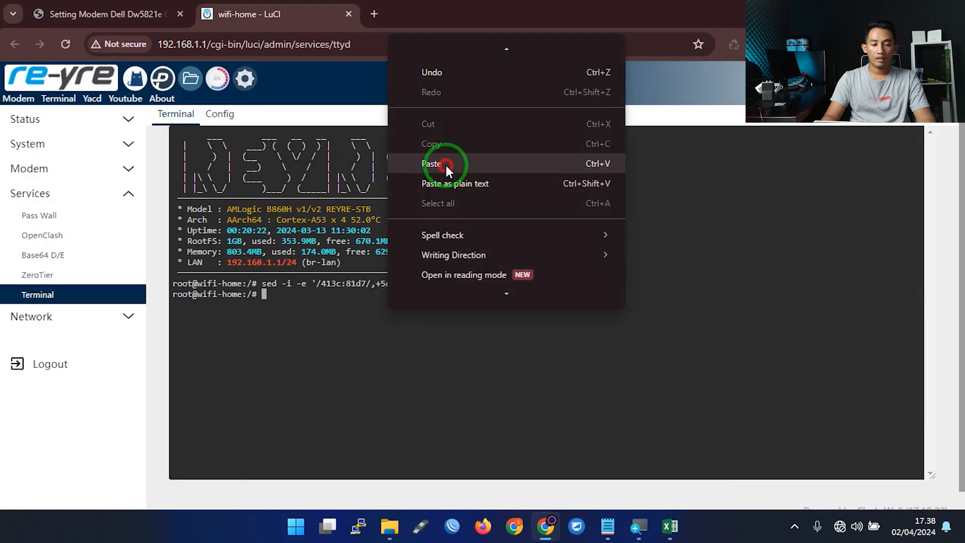
pyautogui.click(445, 165)
pyautogui.press('Up')
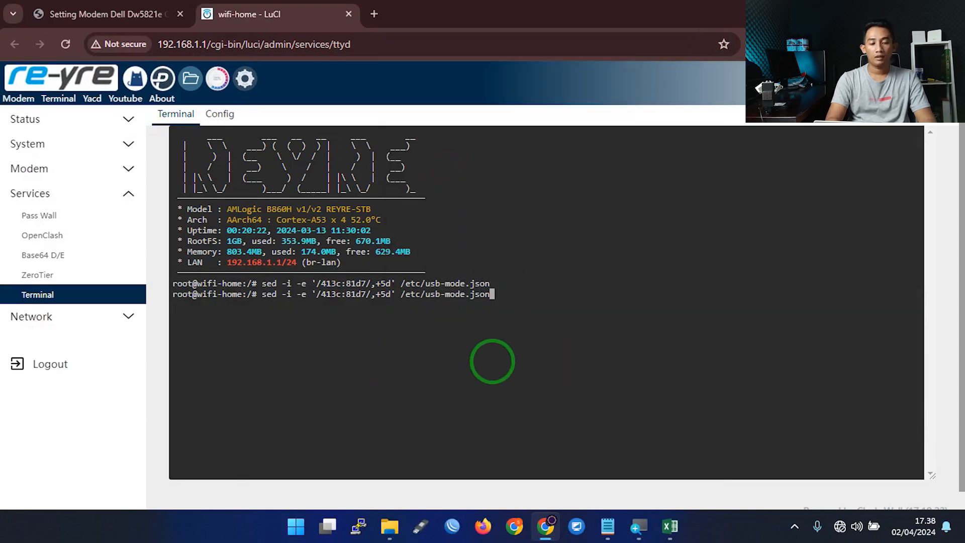
pyautogui.press('Up')
pyautogui.press('Up')
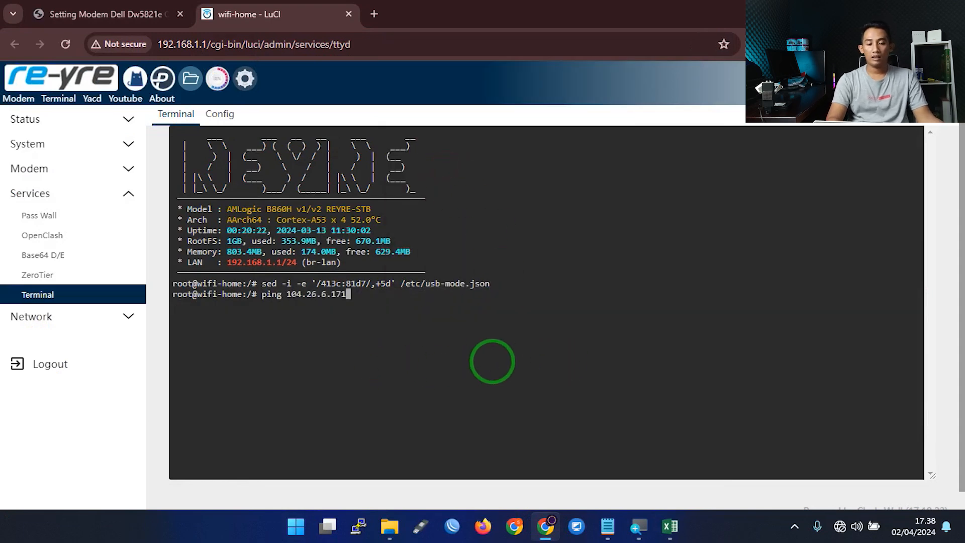
pyautogui.press('BackSpace')
pyautogui.press('BackSpace')
pyautogui.press('BackSpace')
pyautogui.press('BackSpace')
pyautogui.press('BackSpace')
pyautogui.press('BackSpace')
pyautogui.press('BackSpace')
pyautogui.press('BackSpace')
pyautogui.press('BackSpace')
pyautogui.press('BackSpace')
pyautogui.press('BackSpace')
pyautogui.press('BackSpace')
pyautogui.press('BackSpace')
pyautogui.press('BackSpace')
pyautogui.press('BackSpace')
pyautogui.press('BackSpace')
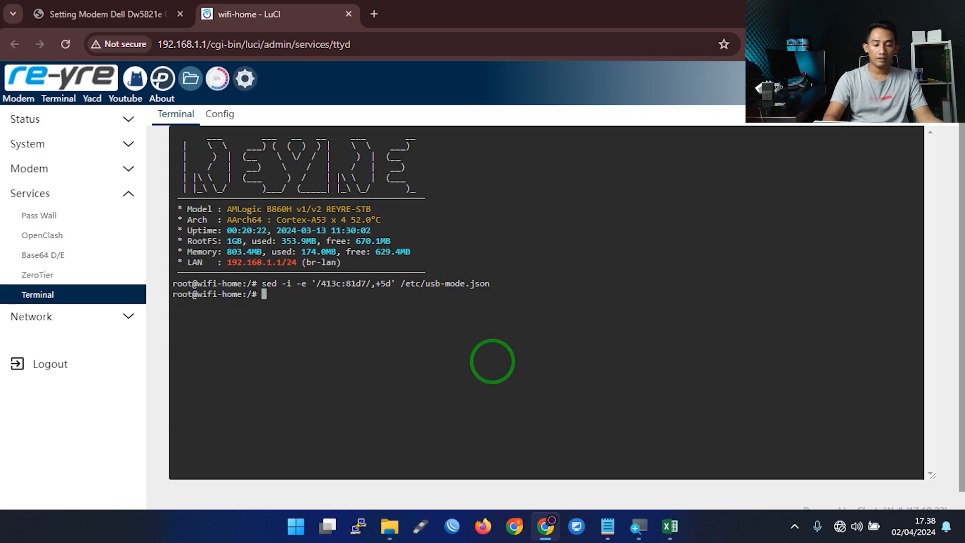
# Highlight item 9 about deleting all interfaces except br-lan in the notes, and open LuCI's Interfaces page in a new Chrome tab.
pyautogui.click(612, 507)
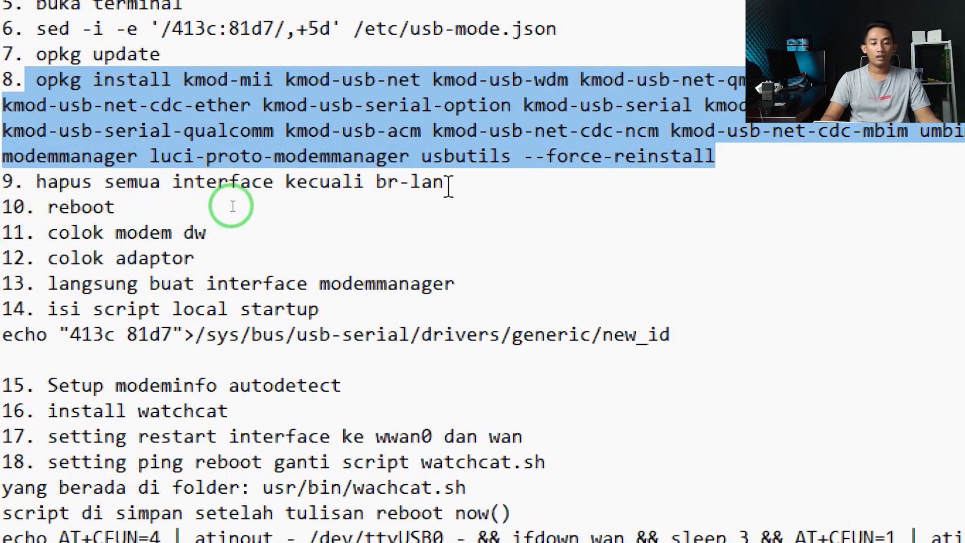
pyautogui.moveTo(467, 184); pyautogui.dragTo(37, 174)
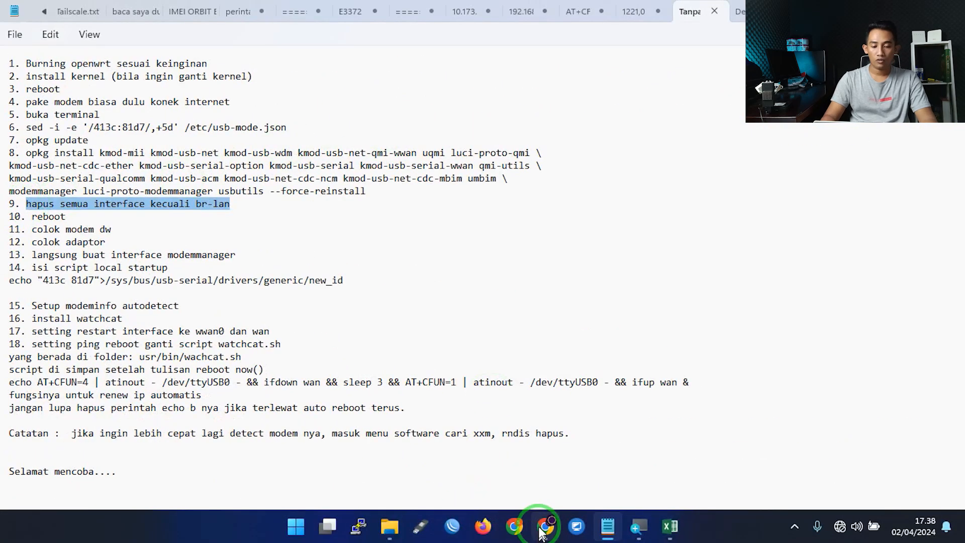
pyautogui.click(541, 533)
pyautogui.rightClick(246, 82)
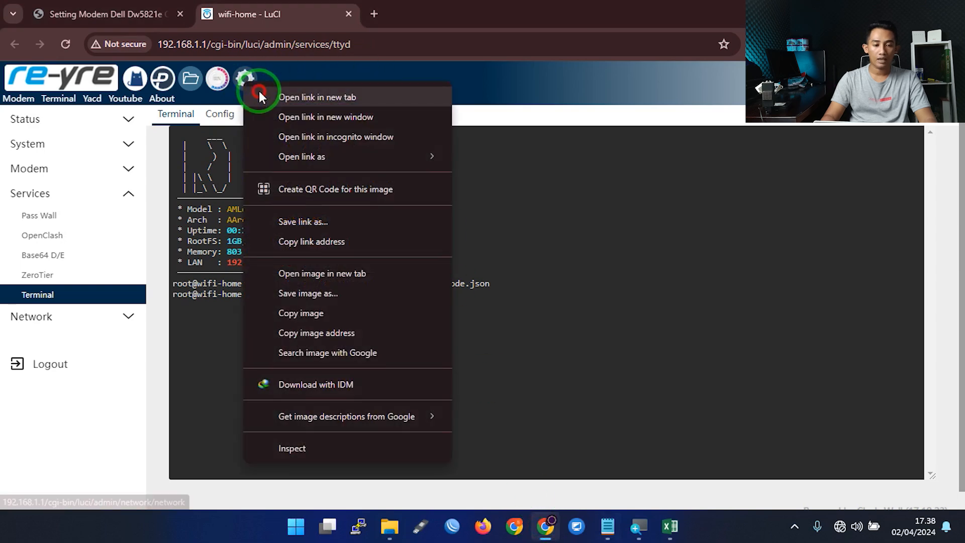
pyautogui.click(259, 93)
pyautogui.click(402, 14)
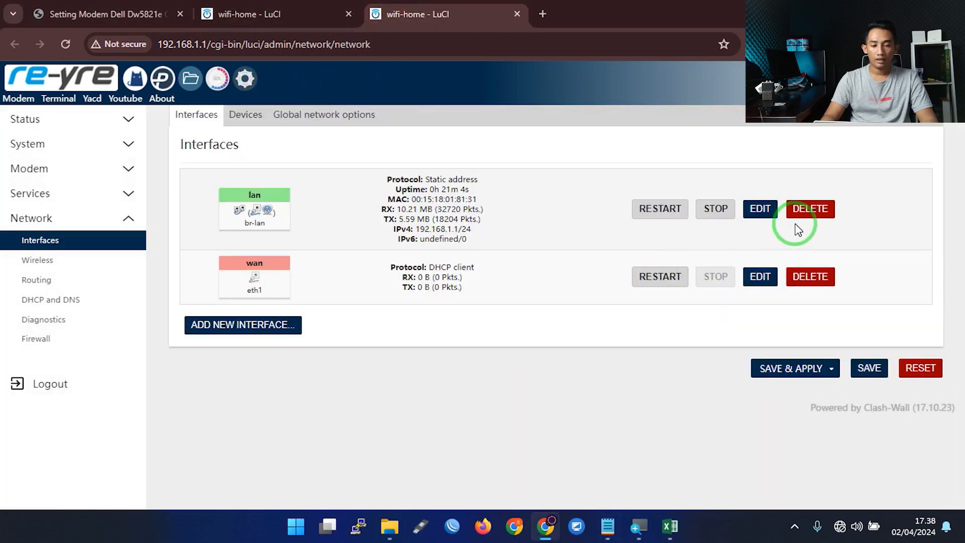
# Delete the wan interface, save and apply the change, and reload the Interfaces page.
pyautogui.click(814, 276)
pyautogui.click(778, 374)
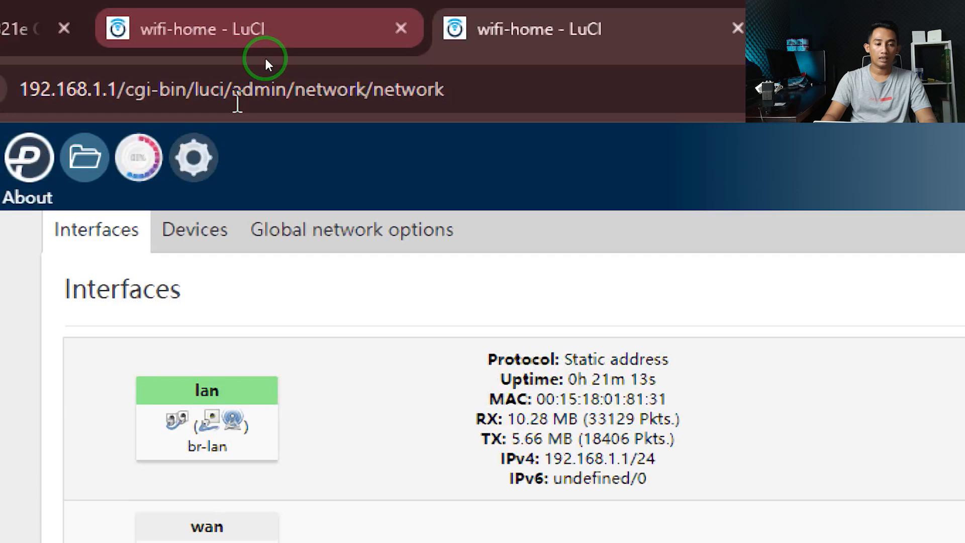
pyautogui.click(200, 167)
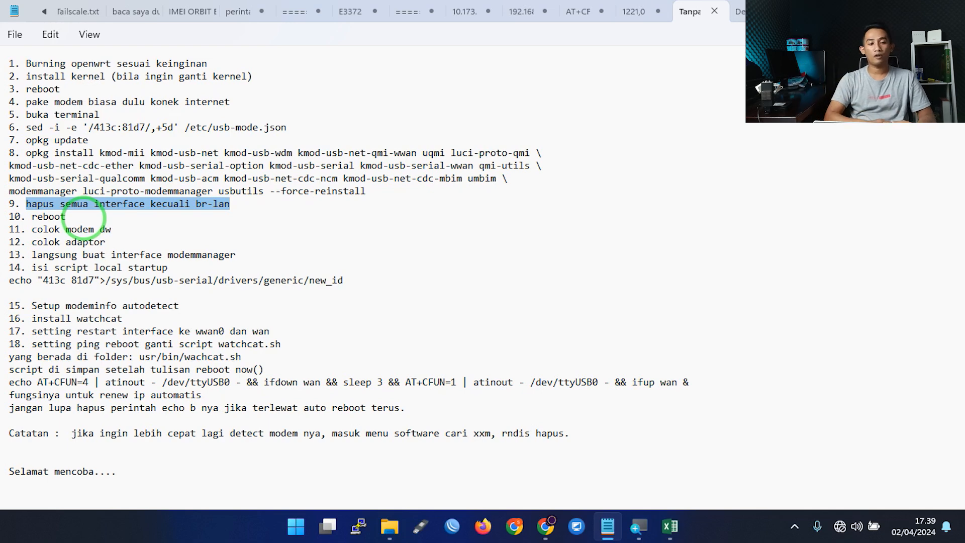
# Point out the reboot item and highlight the opkg install command in item 8 of the Notepad notes.
pyautogui.click(79, 216)
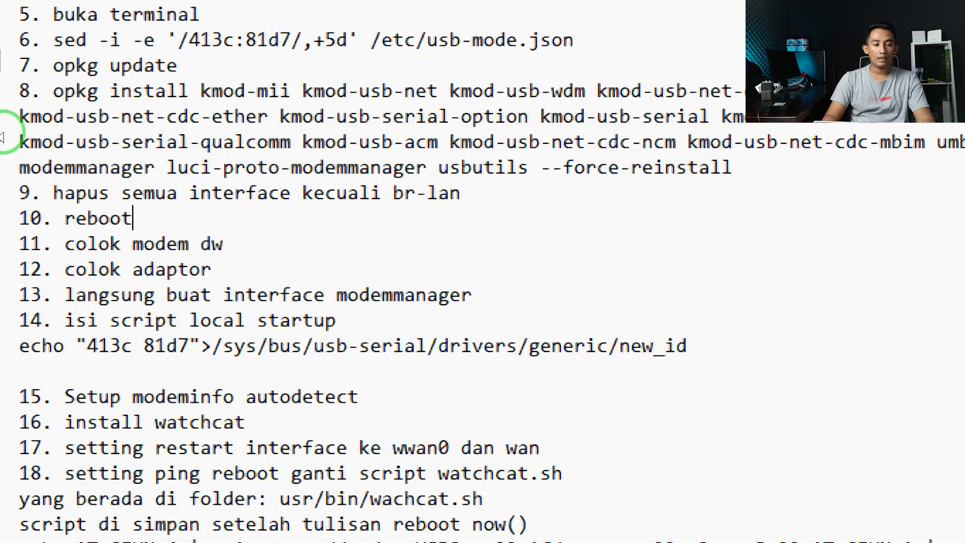
pyautogui.moveTo(54, 91); pyautogui.dragTo(774, 171)
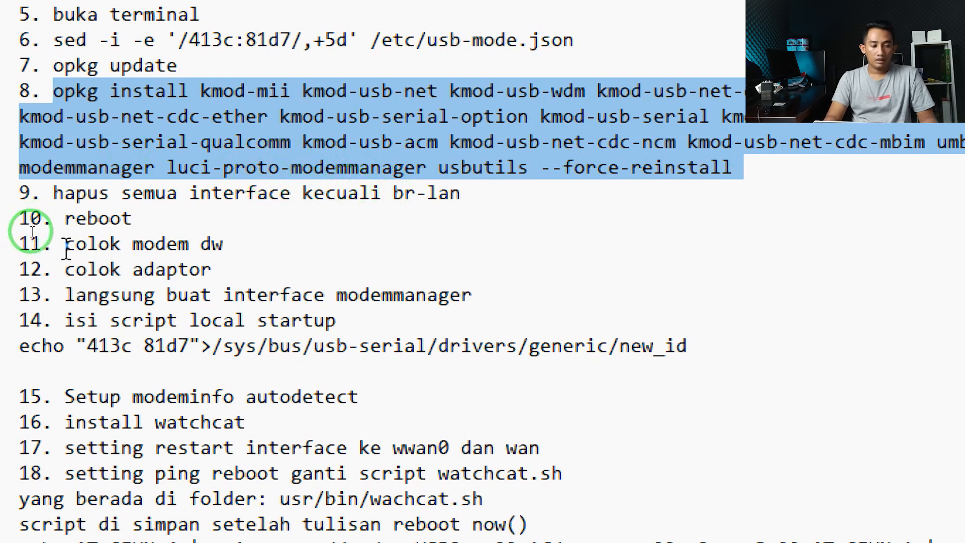
# Highlight items 11 to 13 in the notes, covering plugging in the DW modem, plugging in the adaptor and creating the modemmanager interface.
pyautogui.moveTo(20, 246); pyautogui.dragTo(232, 248)
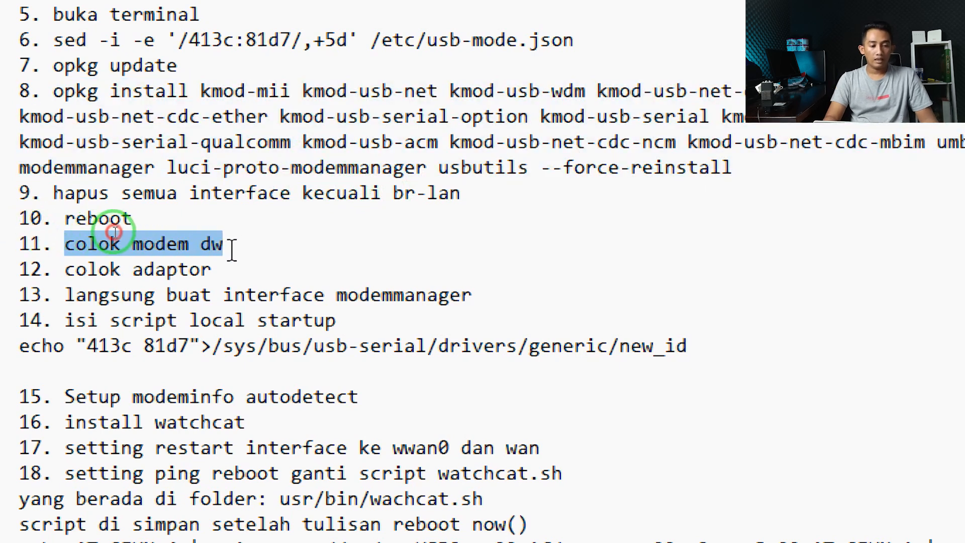
pyautogui.moveTo(64, 270); pyautogui.dragTo(222, 274)
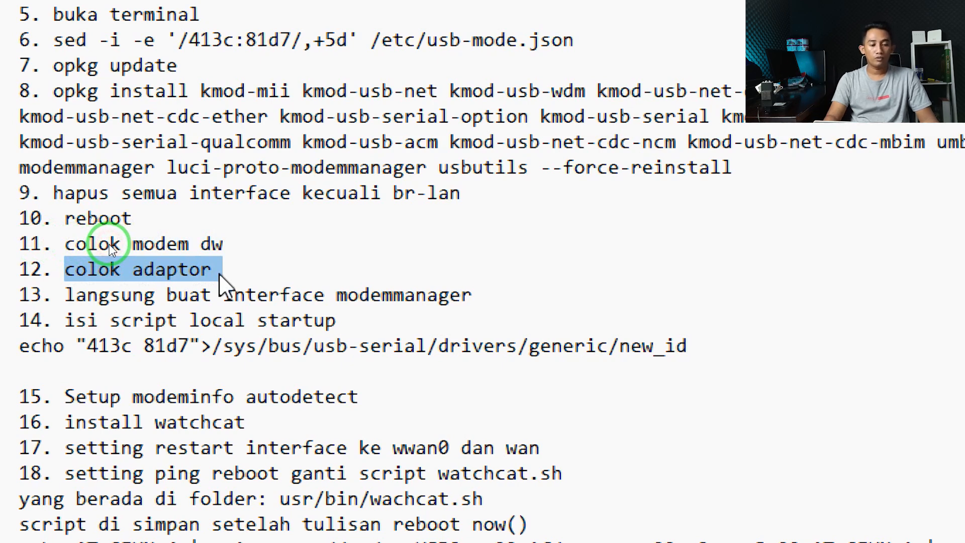
pyautogui.moveTo(472, 296); pyautogui.dragTo(66, 303)
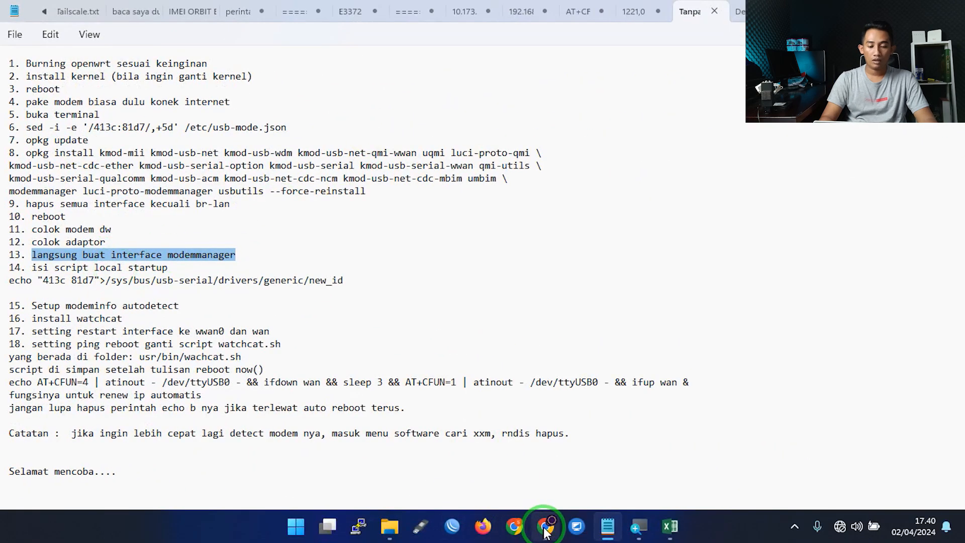
# Switch to LuCI in Chrome and add an Unmanaged interface named wwan0 on the wwan0 Ethernet adapter, saving and applying it.
pyautogui.click(546, 527)
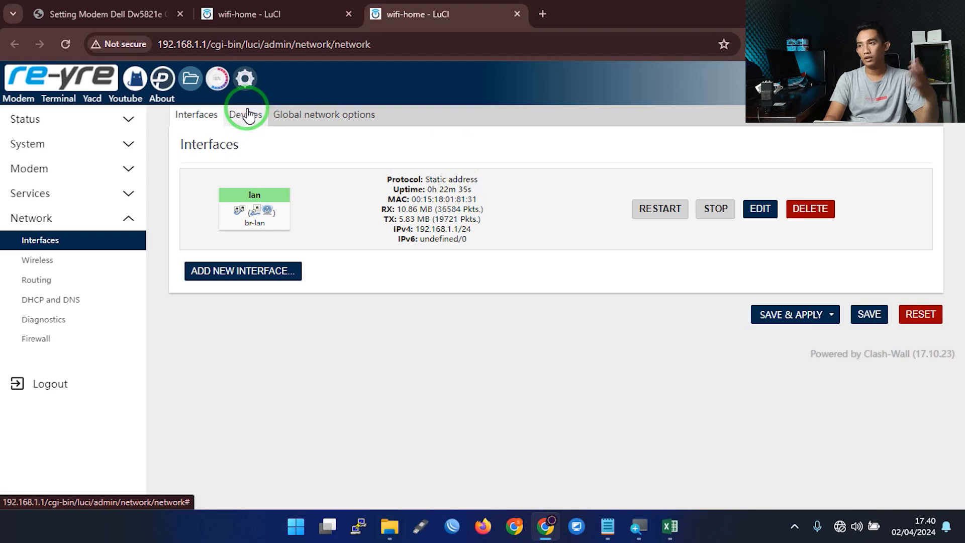
pyautogui.click(268, 274)
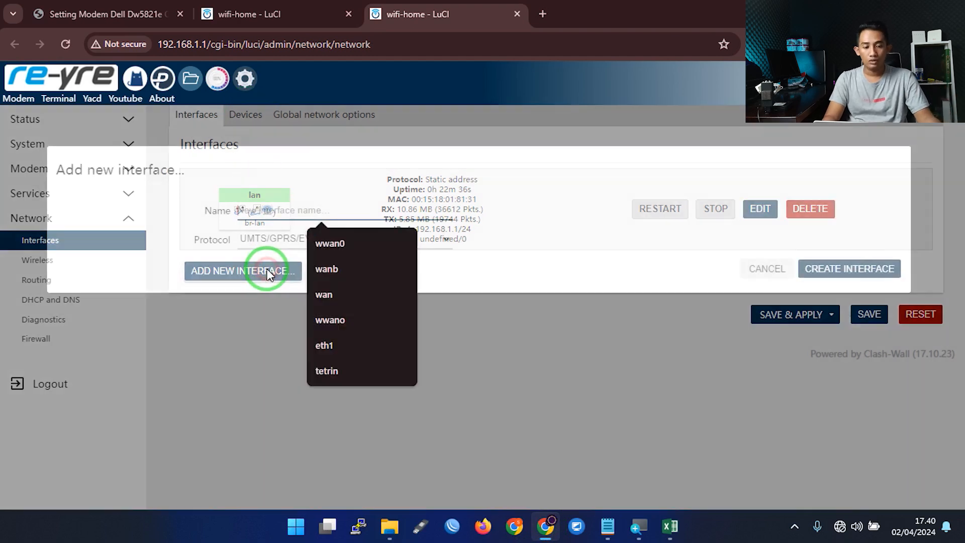
pyautogui.click(324, 243)
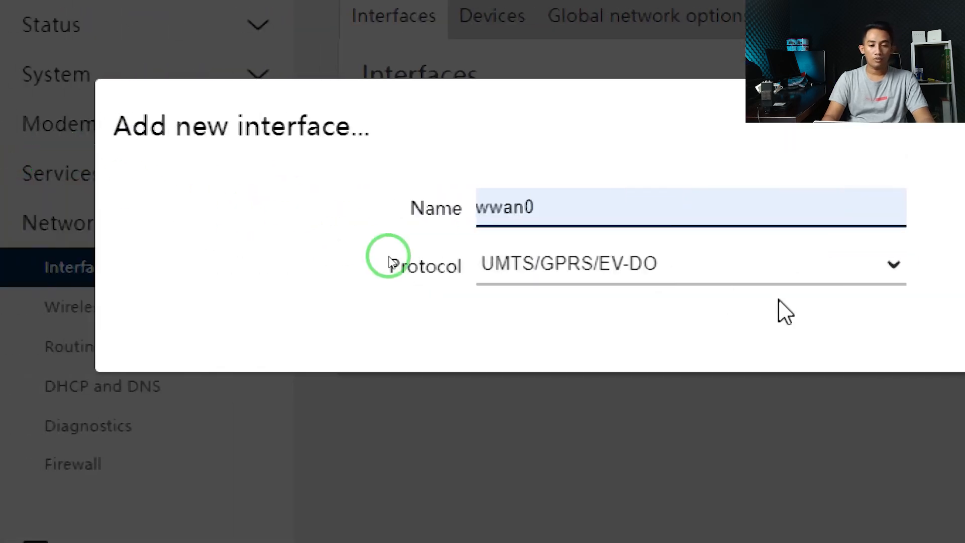
pyautogui.moveTo(268, 217); pyautogui.dragTo(164, 211)
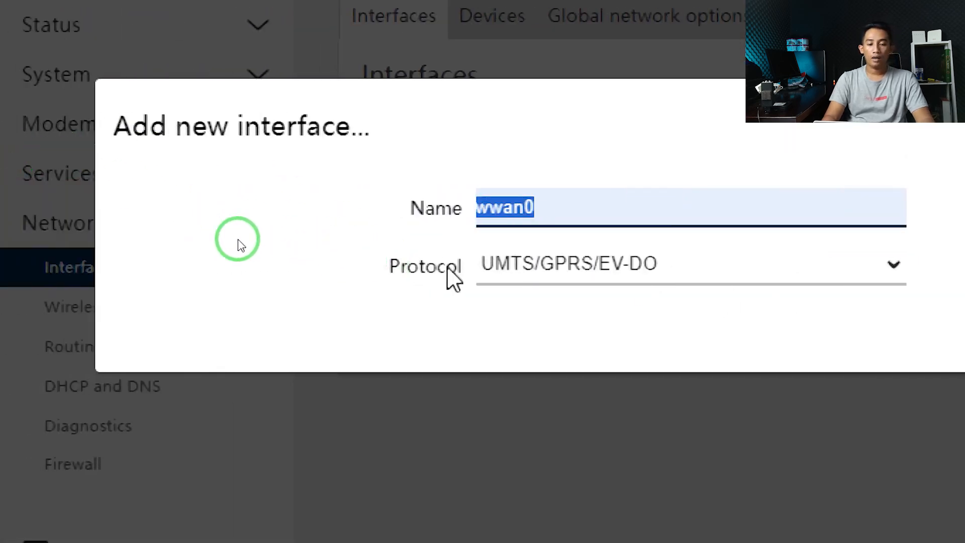
pyautogui.click(560, 264)
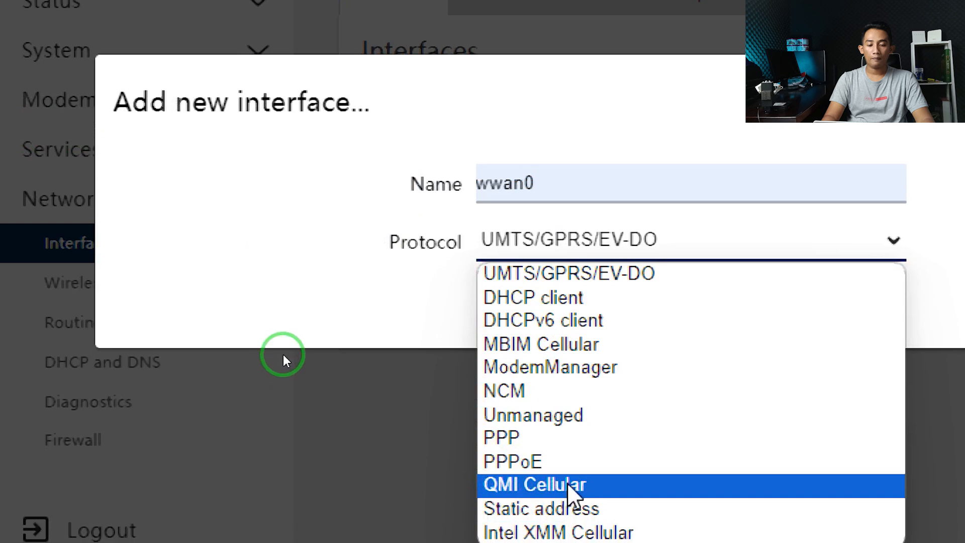
pyautogui.click(568, 416)
pyautogui.click(607, 308)
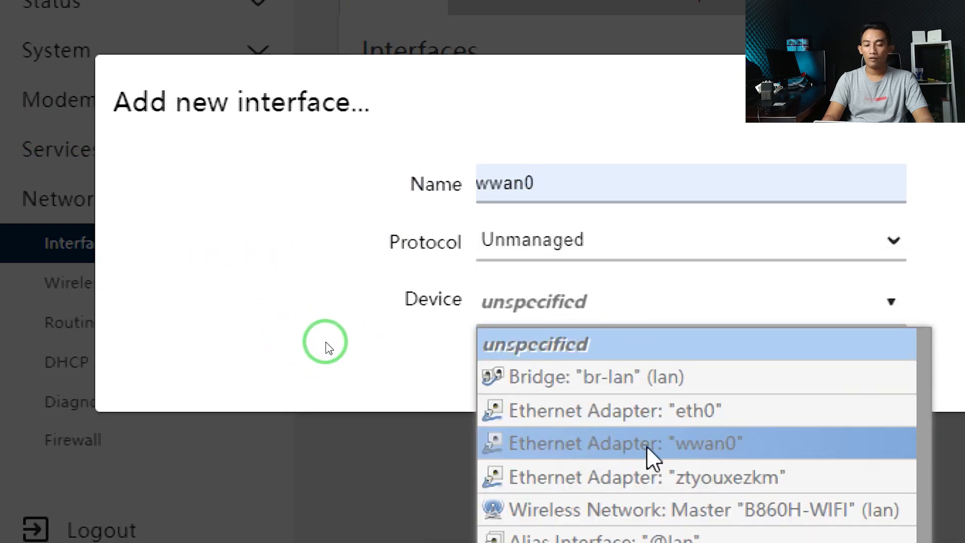
pyautogui.click(679, 448)
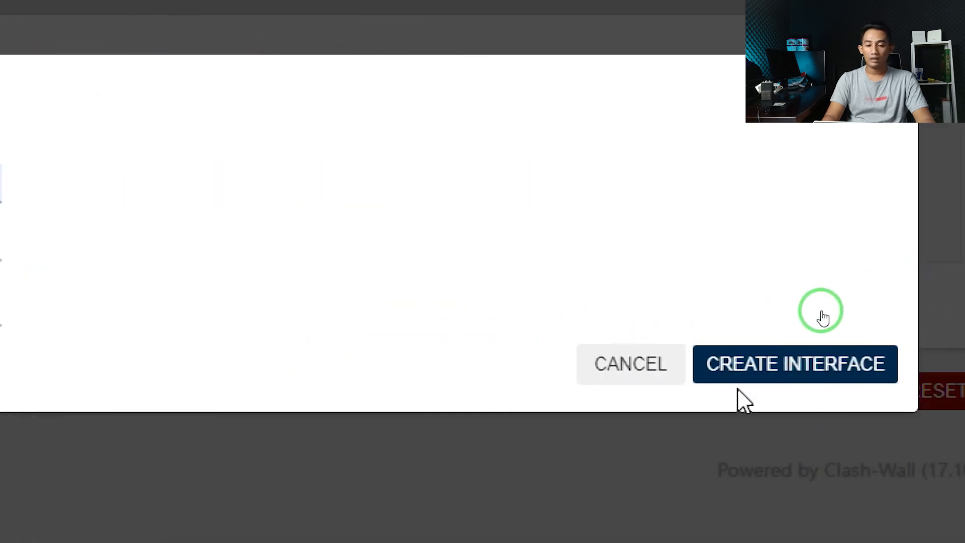
pyautogui.click(747, 377)
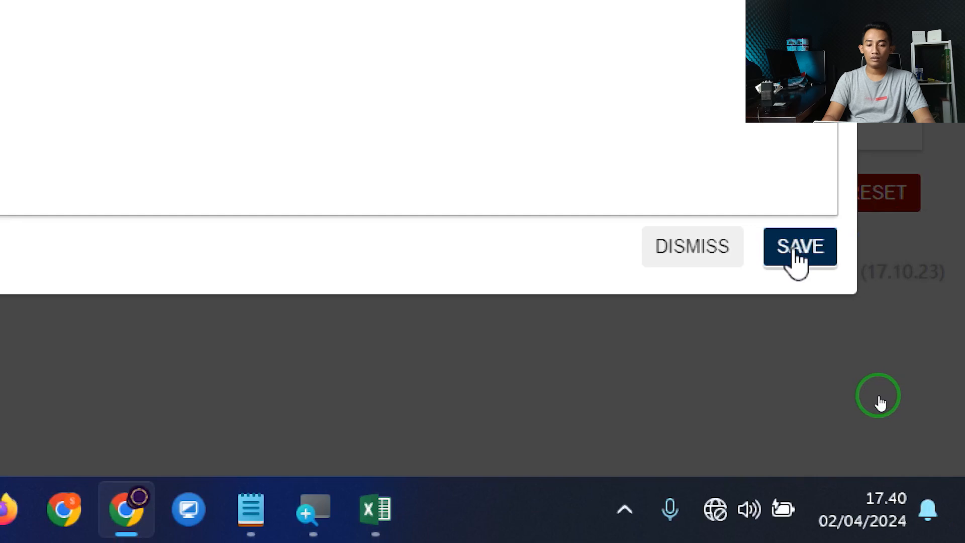
pyautogui.click(788, 248)
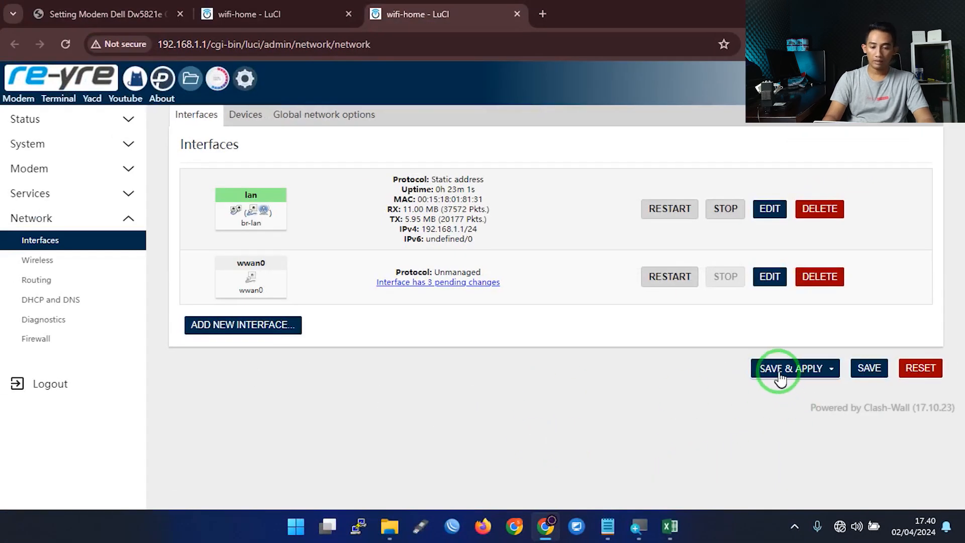
pyautogui.click(780, 372)
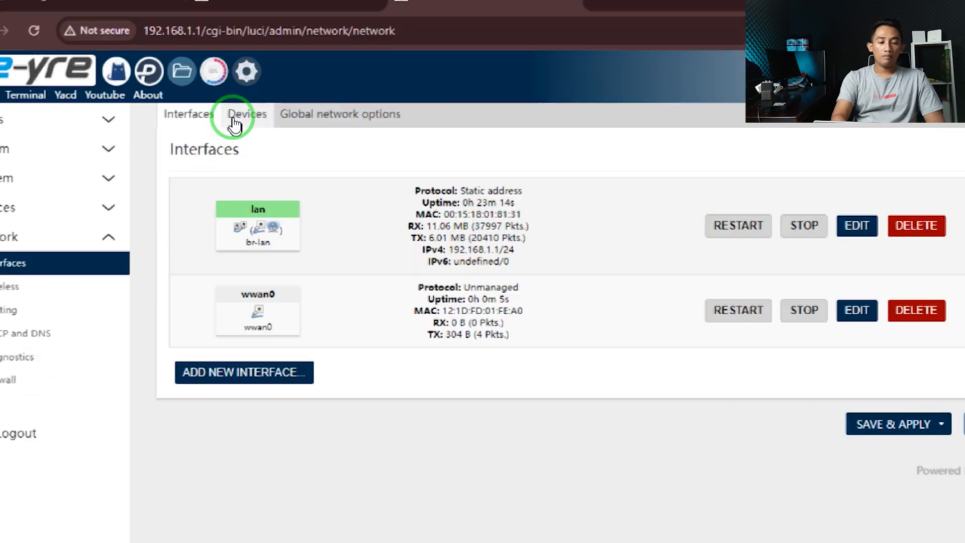
# Enable promiscuous mode in the advanced options of the wwan0 network device and save the device configuration.
pyautogui.click(234, 120)
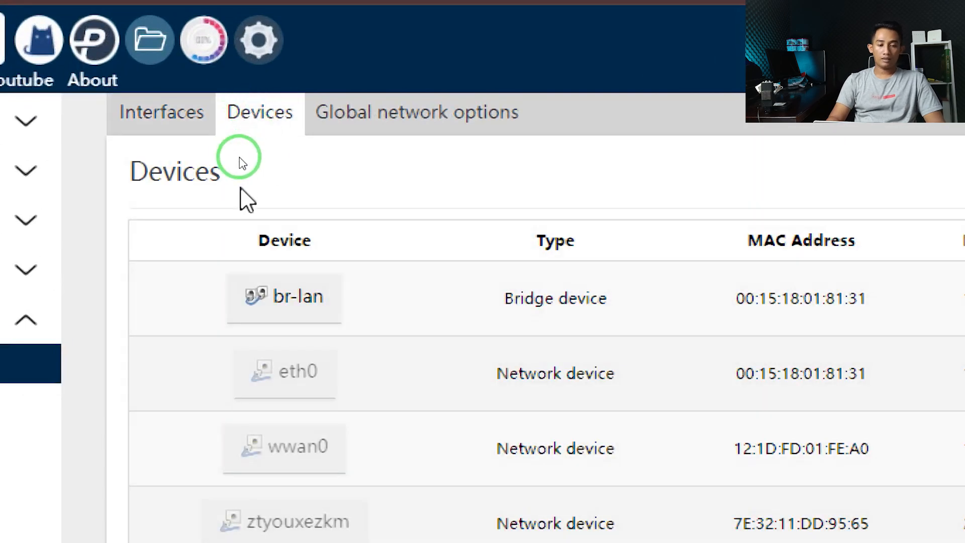
pyautogui.moveTo(252, 455)
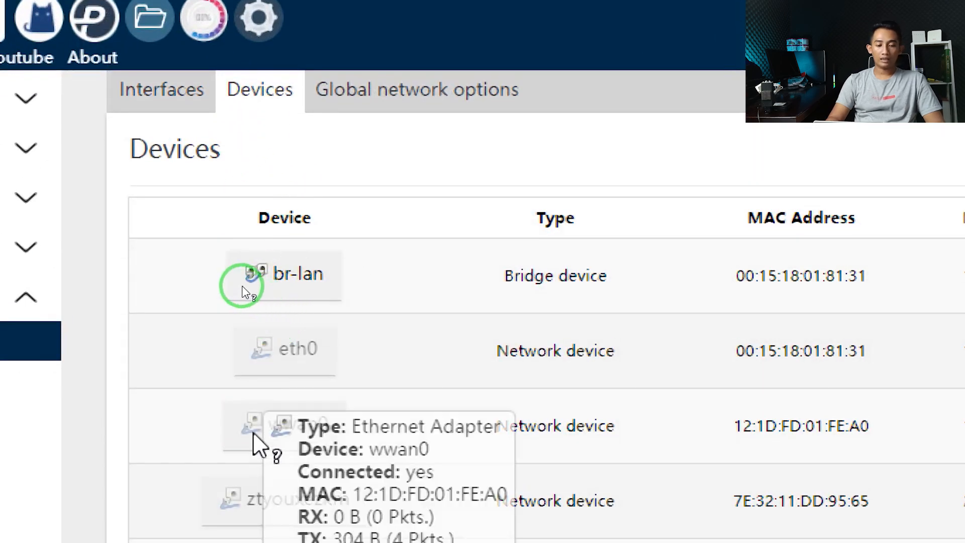
pyautogui.moveTo(271, 427); pyautogui.dragTo(357, 427)
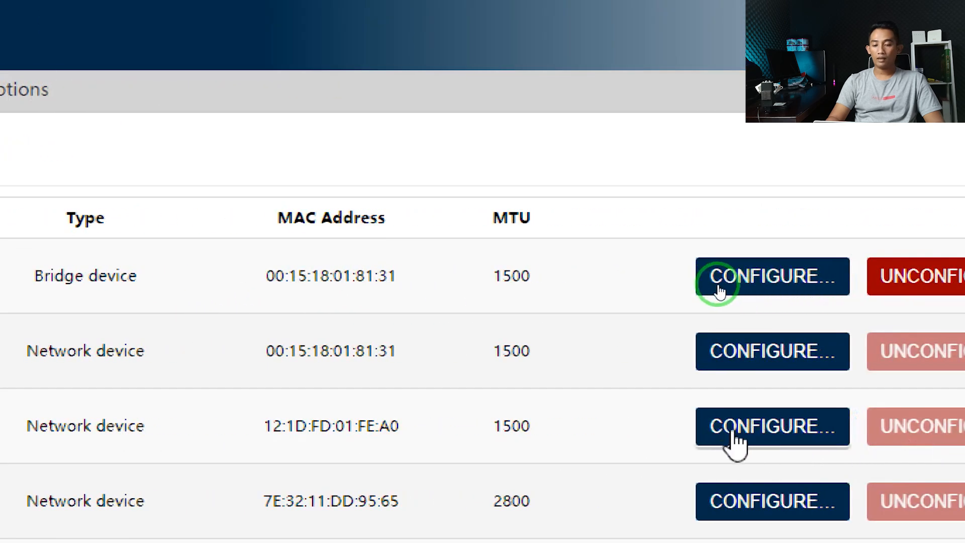
pyautogui.click(738, 445)
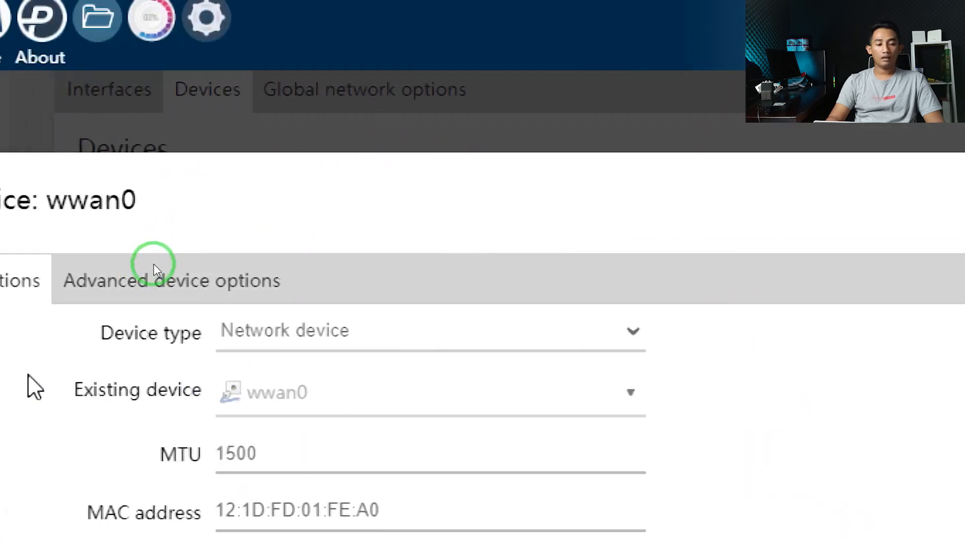
pyautogui.click(215, 286)
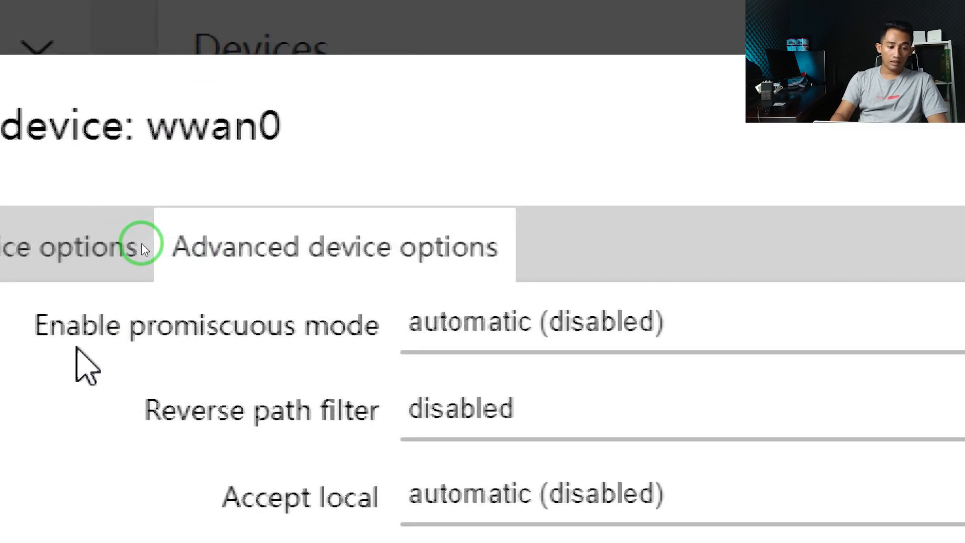
pyautogui.moveTo(33, 325); pyautogui.dragTo(393, 339)
pyautogui.click(593, 324)
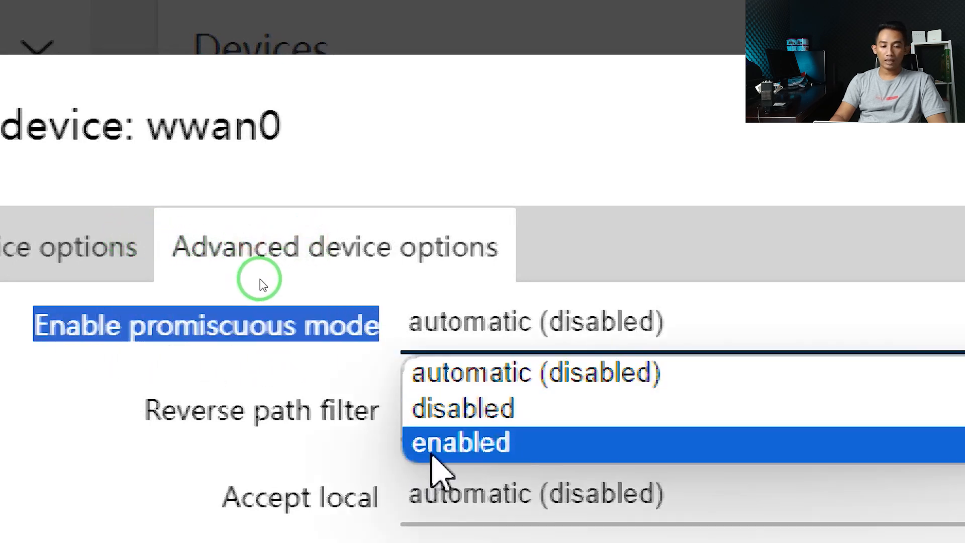
pyautogui.click(432, 450)
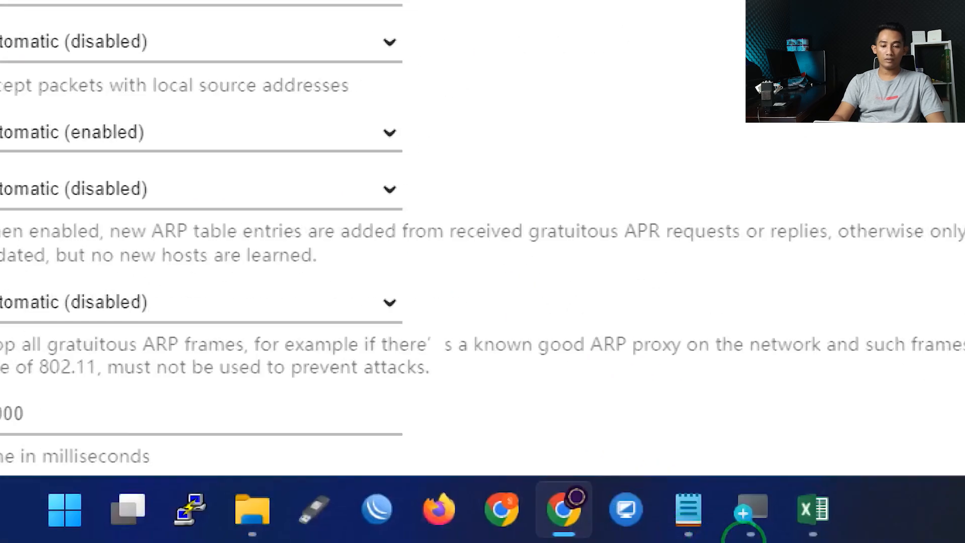
pyautogui.scroll(-10, 838, 323)
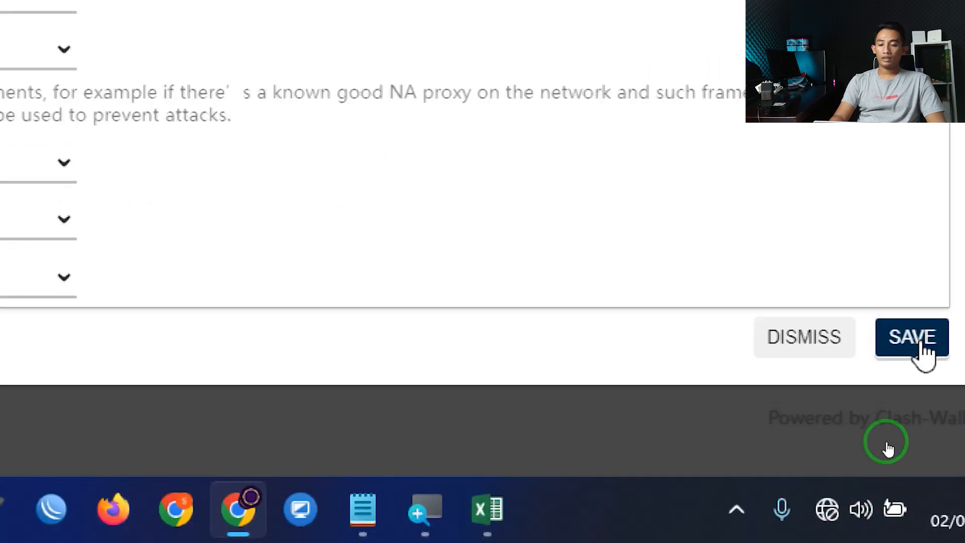
pyautogui.click(921, 338)
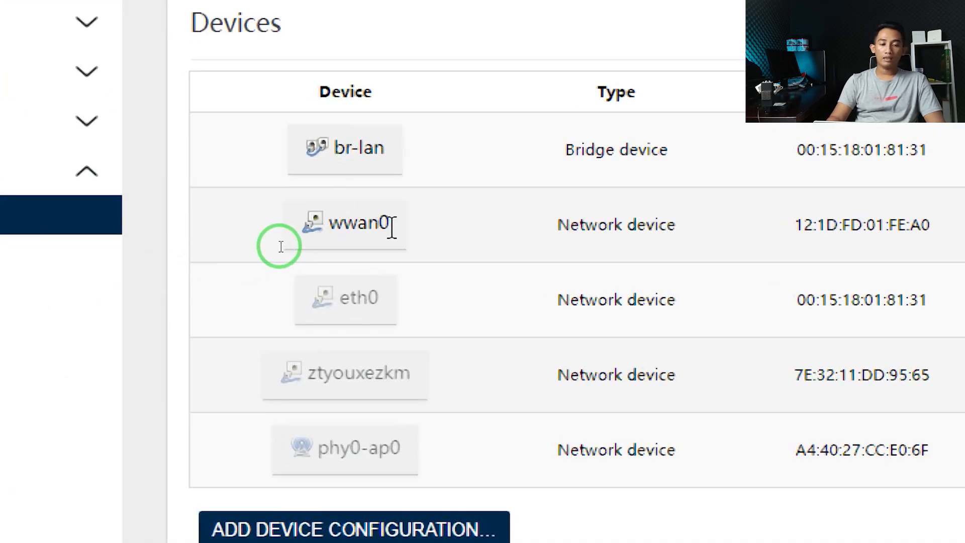
# Point out the wwan0, eth0, br-lan and ztyouxezkm entries in the Devices list.
pyautogui.moveTo(391, 227); pyautogui.dragTo(320, 233)
pyautogui.moveTo(341, 297); pyautogui.dragTo(386, 300)
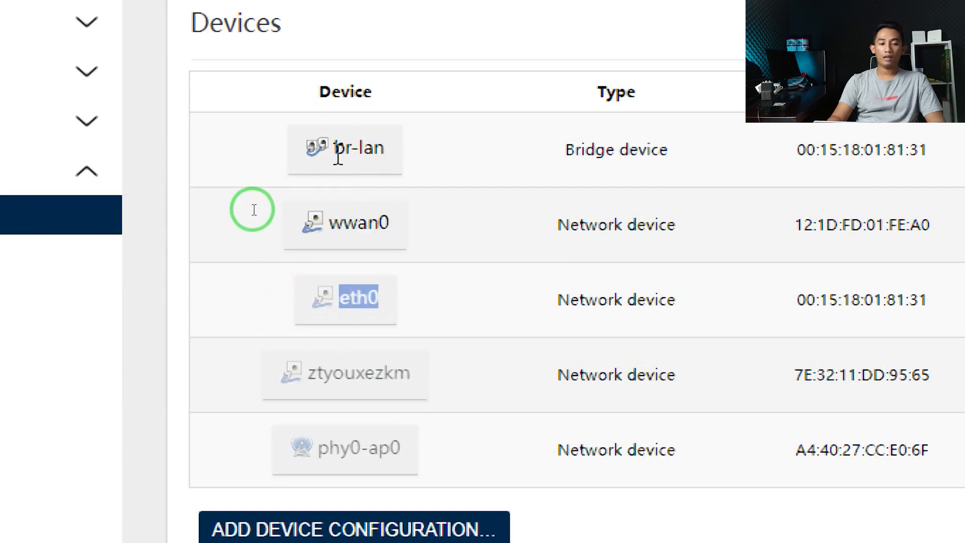
pyautogui.moveTo(334, 149); pyautogui.dragTo(384, 147)
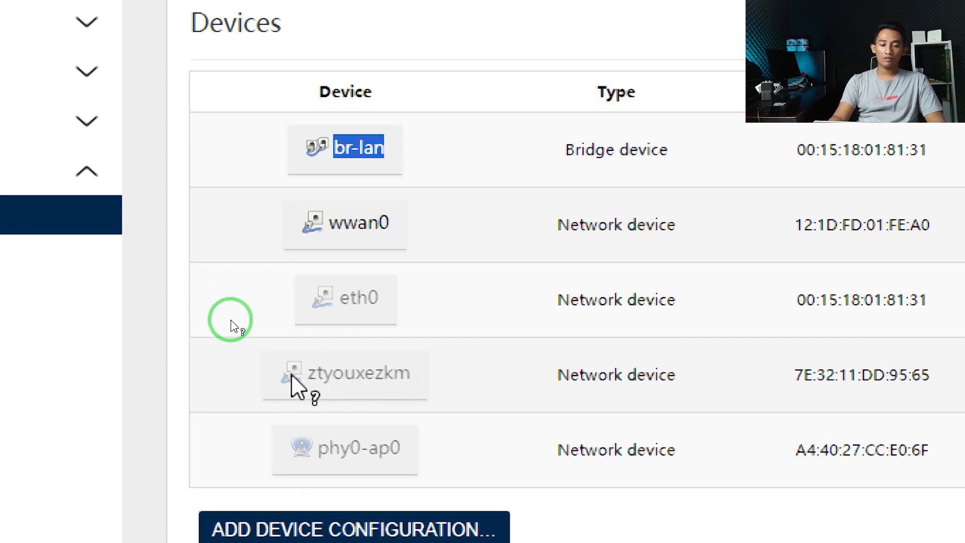
pyautogui.moveTo(301, 382)
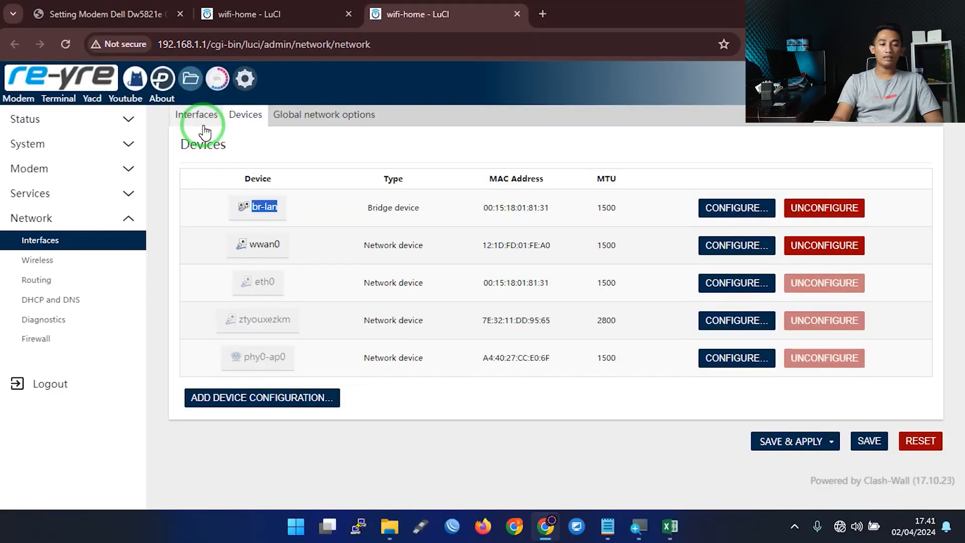
# Return to the Interfaces list and recheck item 13 about the modemmanager interface in the Notepad notes.
pyautogui.click(196, 113)
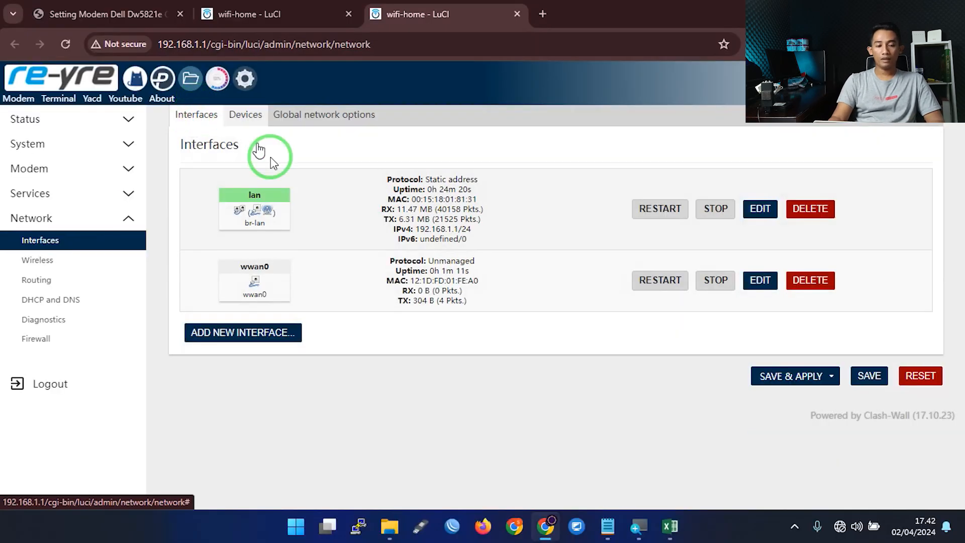
pyautogui.hotkey('alt', 'Tab')
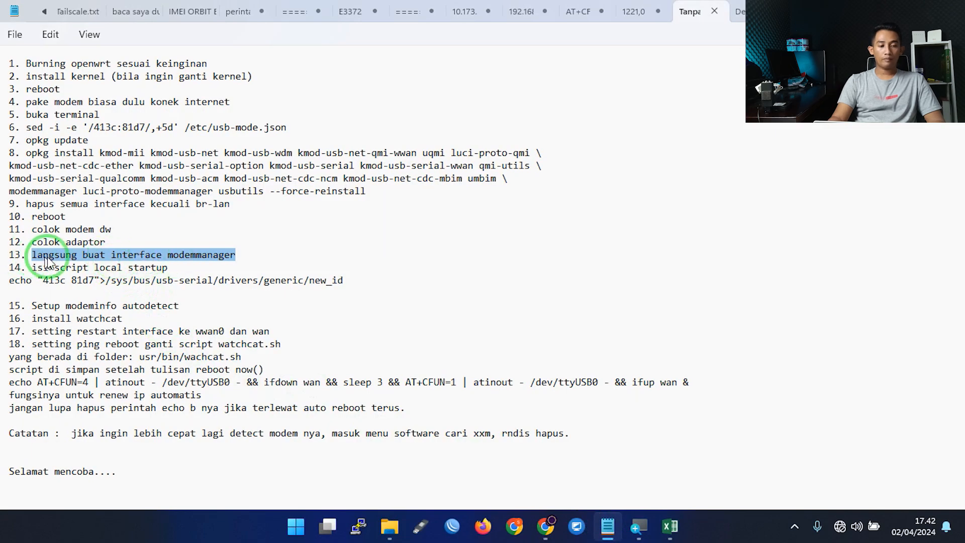
pyautogui.hotkey('alt', 'Tab')
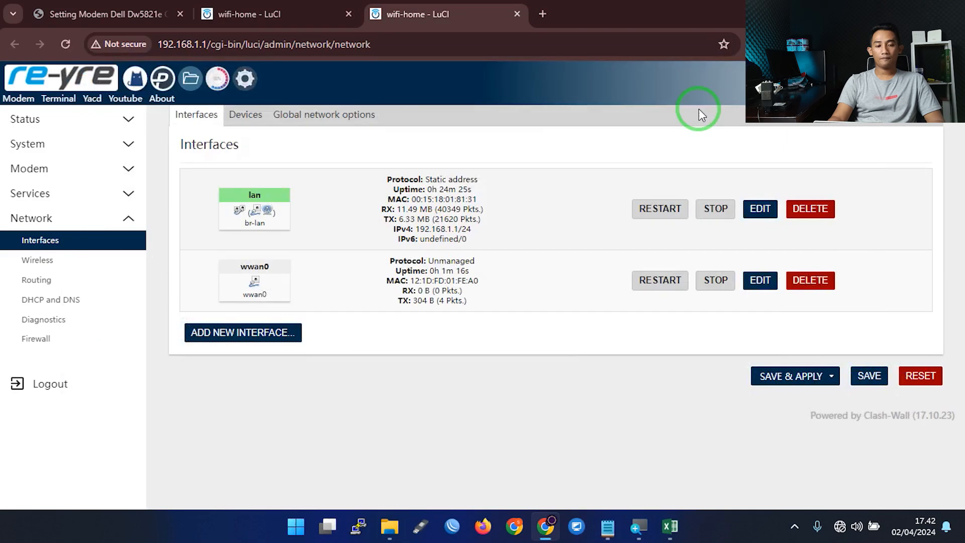
# Add an interface named wan with the ModemManager protocol, and save and apply all pending changes.
pyautogui.click(243, 337)
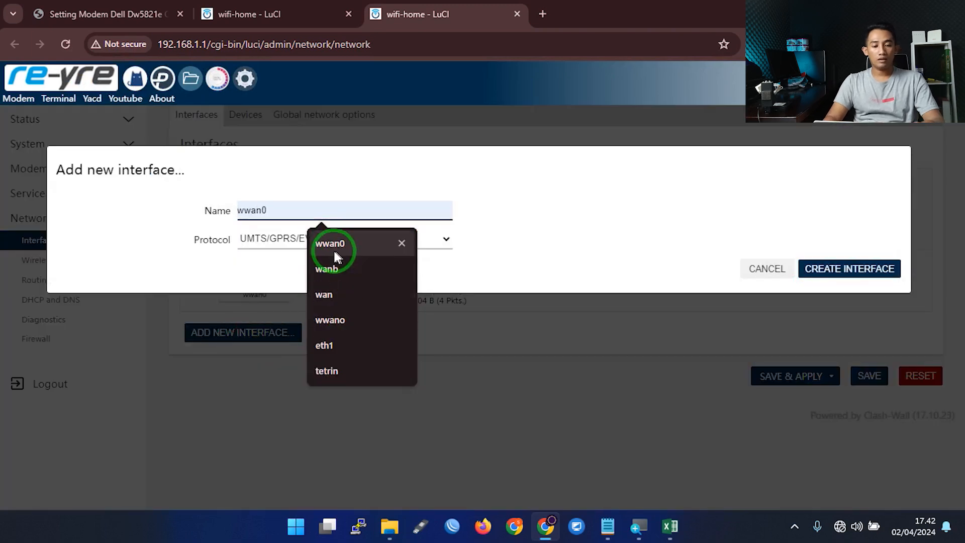
pyautogui.write('wan')
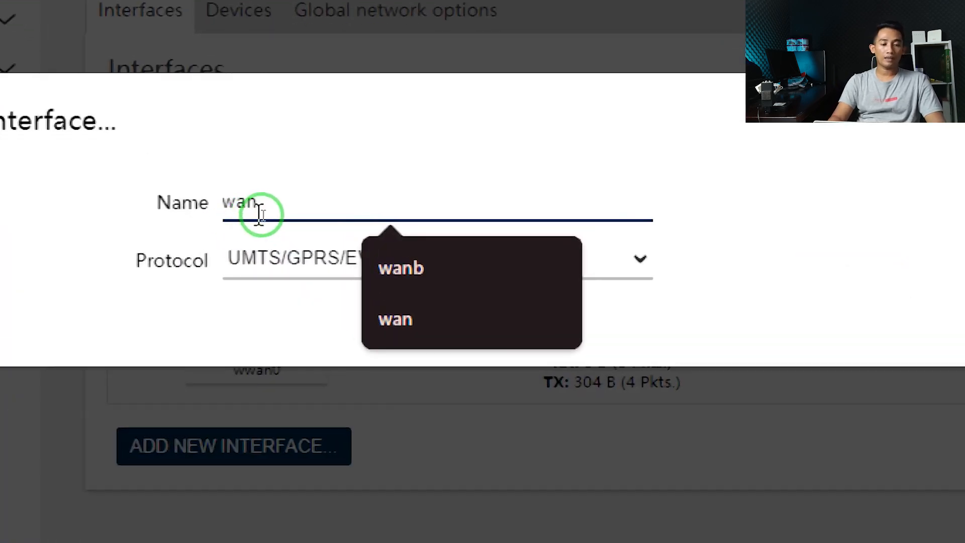
pyautogui.click(258, 232)
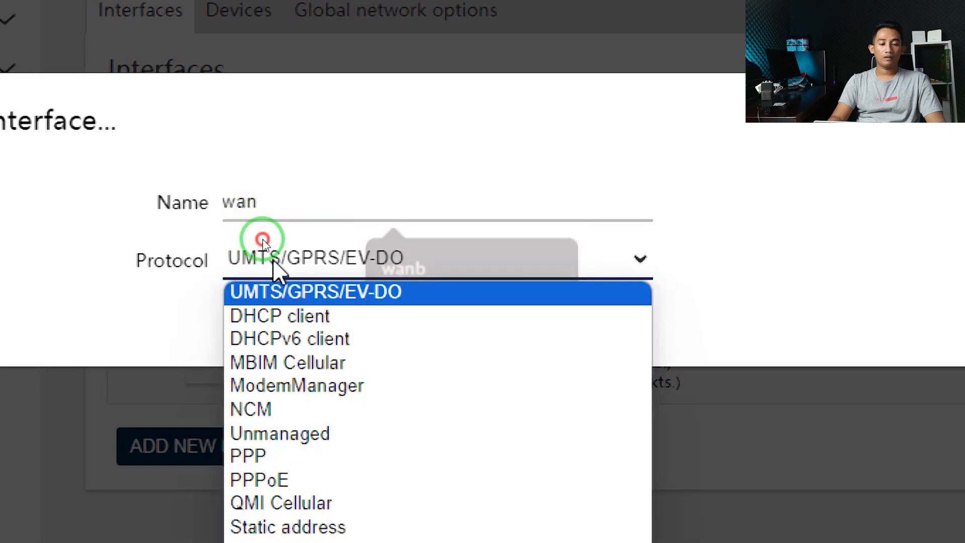
pyautogui.click(303, 387)
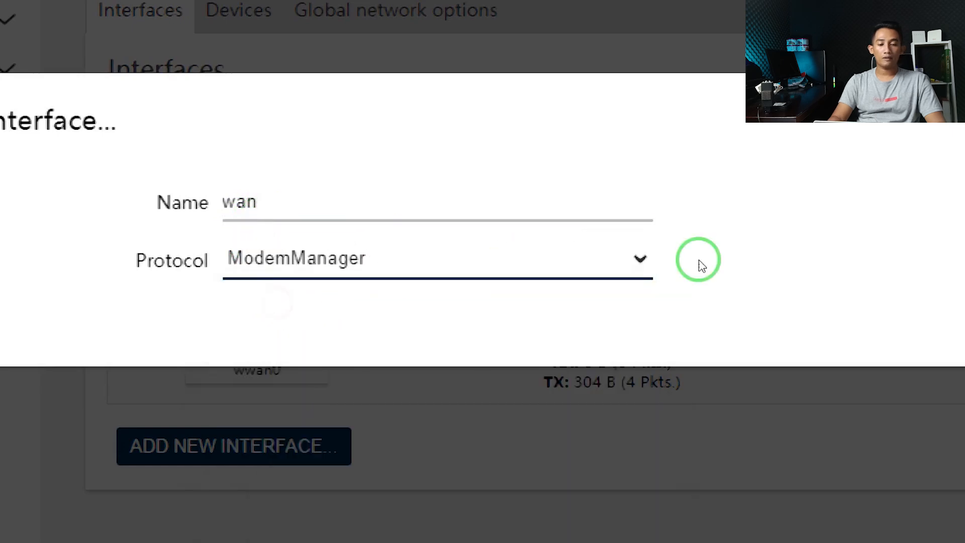
pyautogui.click(676, 332)
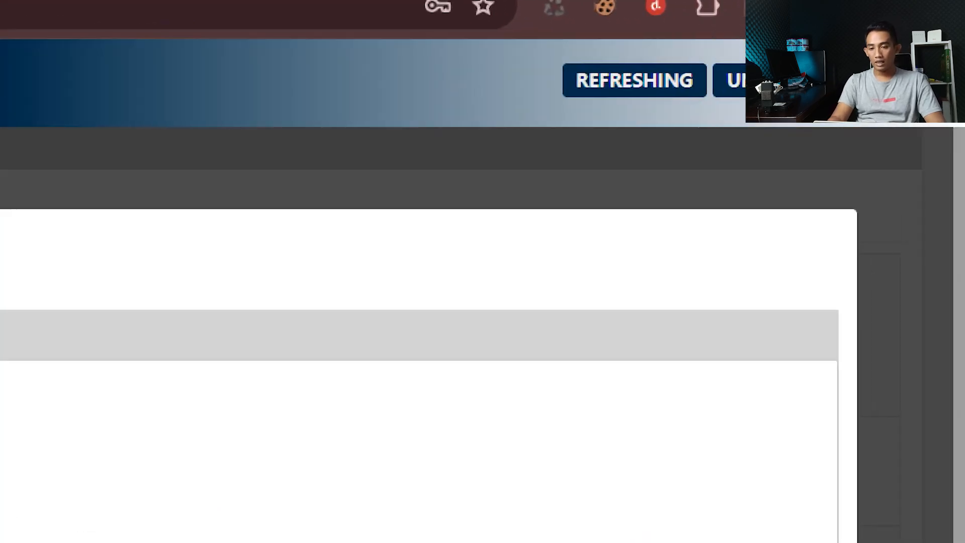
pyautogui.click(892, 81)
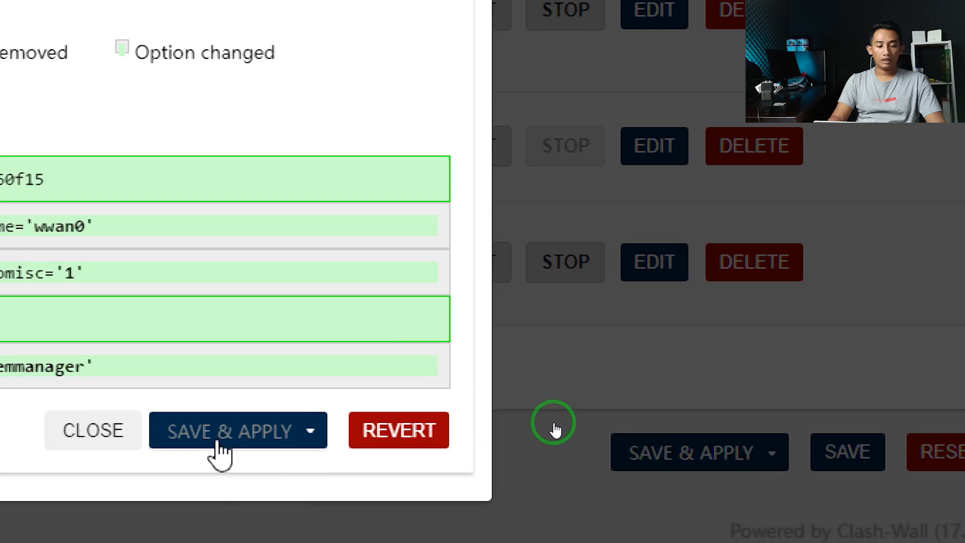
pyautogui.click(214, 436)
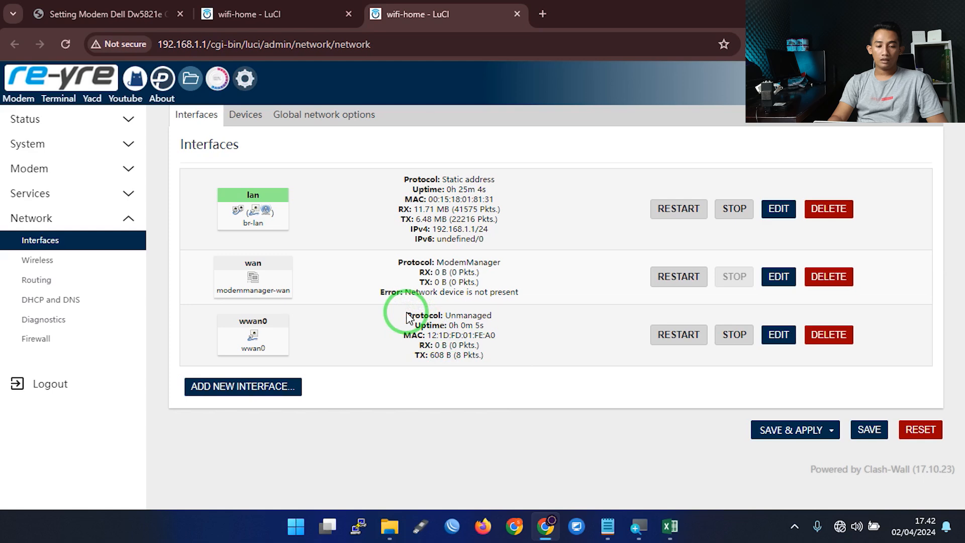
# Examine the wwan0 interface's protocol and its RX and TX traffic in the Interfaces list.
pyautogui.moveTo(407, 314); pyautogui.dragTo(428, 334)
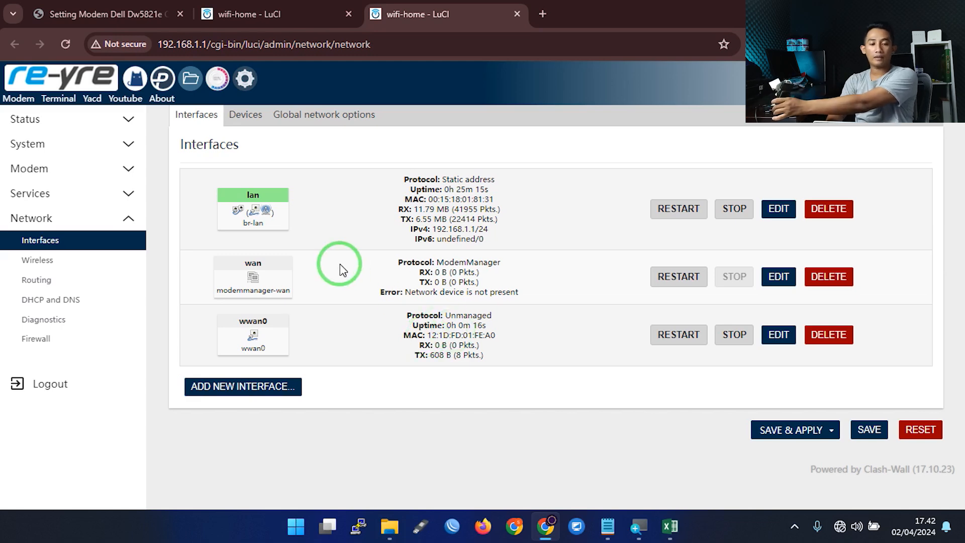
pyautogui.click(247, 77)
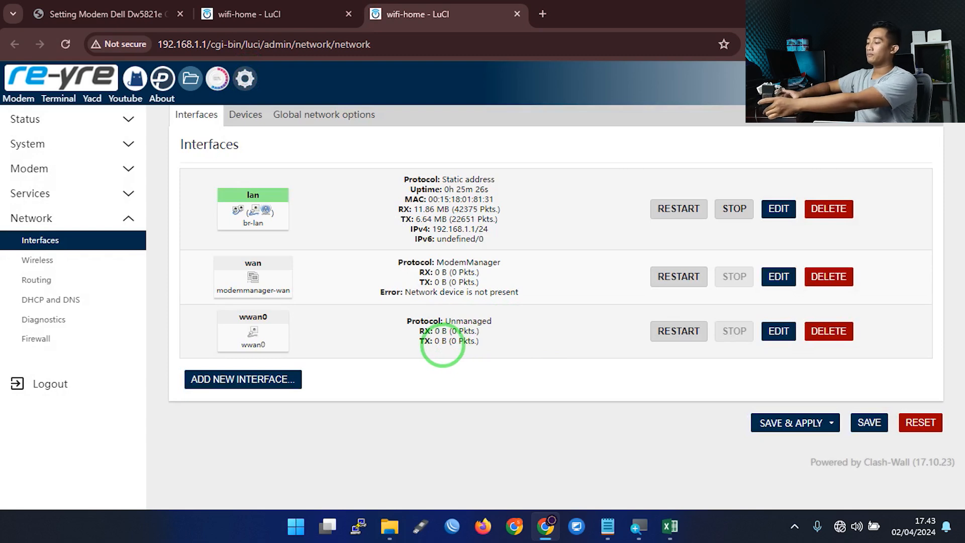
pyautogui.click(63, 46)
pyautogui.click(63, 46)
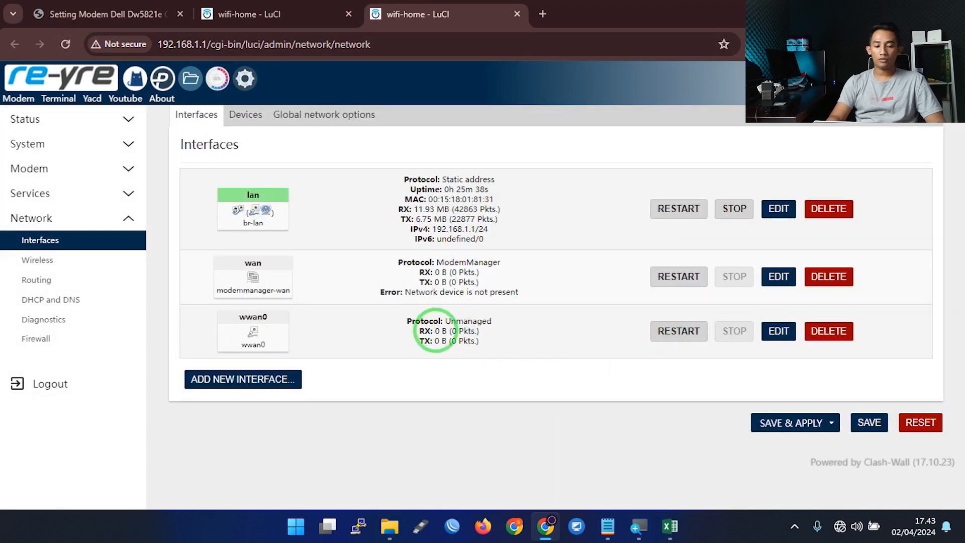
pyautogui.moveTo(436, 331); pyautogui.dragTo(494, 345)
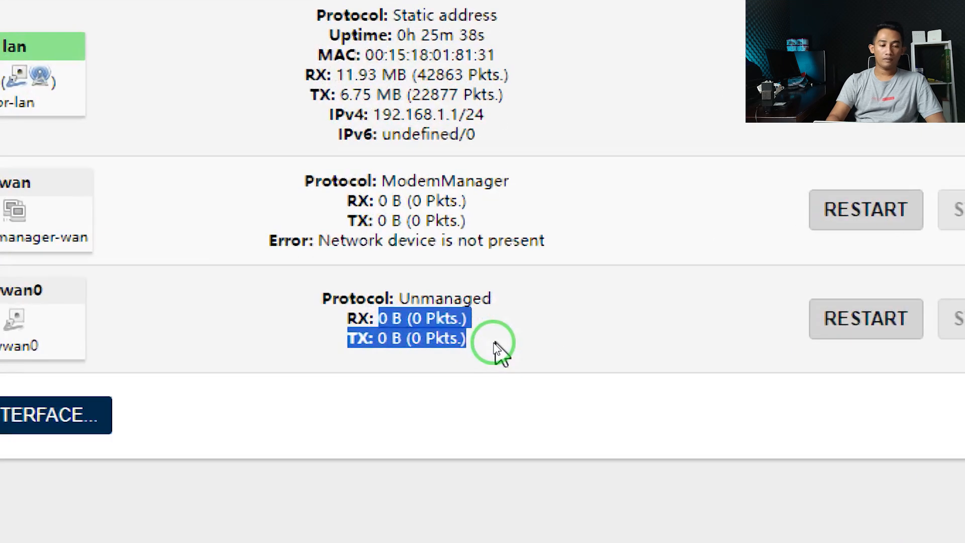
pyautogui.click(452, 342)
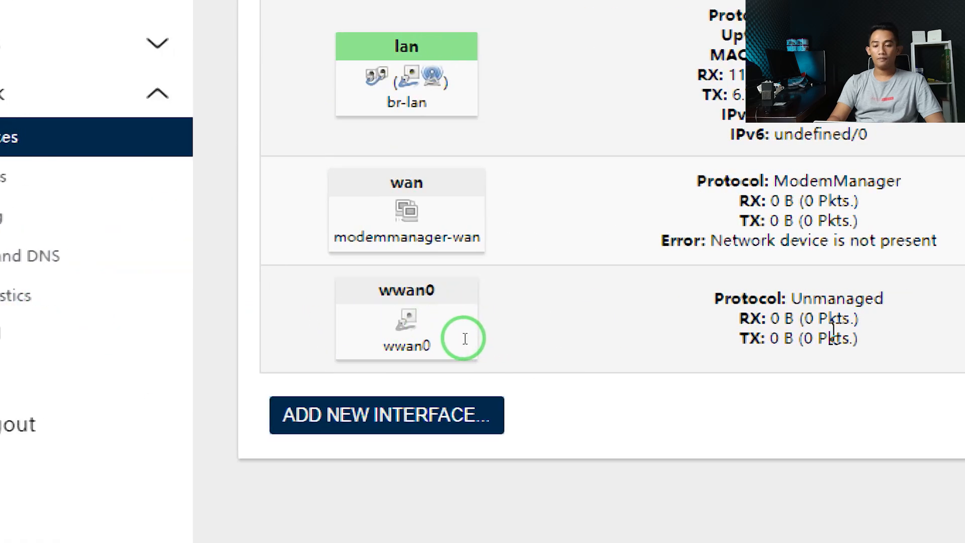
pyautogui.moveTo(802, 318); pyautogui.dragTo(900, 355)
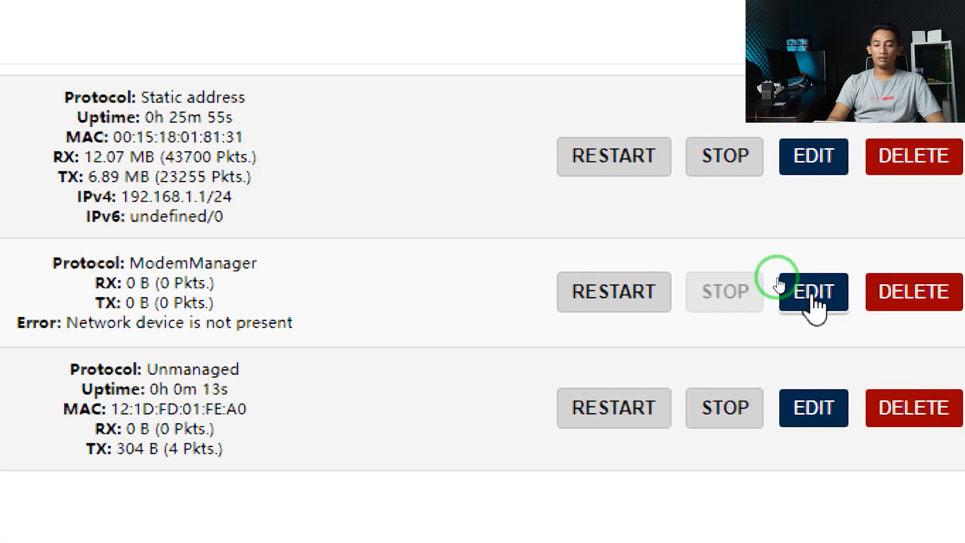
# Open the wan interface for editing and set its APN to internet.
pyautogui.click(926, 282)
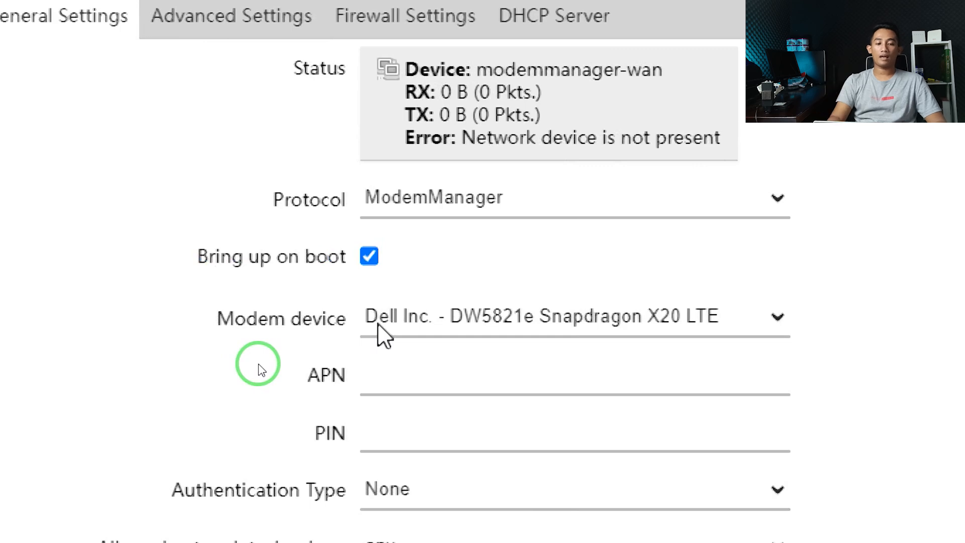
pyautogui.click(462, 377)
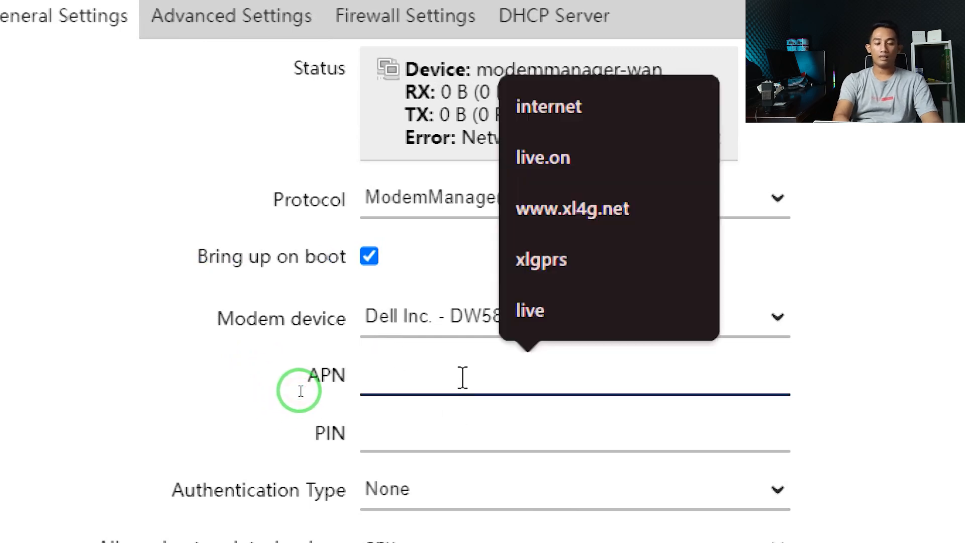
pyautogui.write('intern')
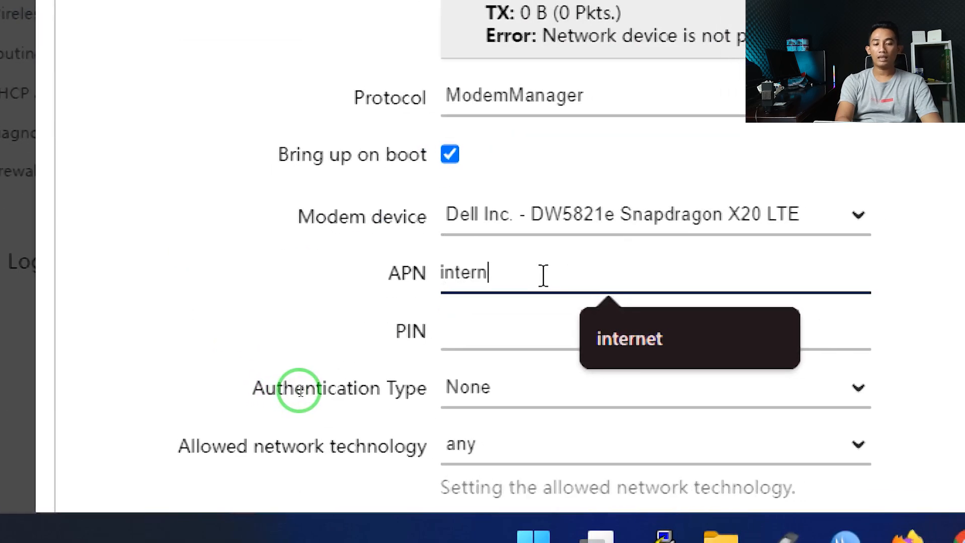
pyautogui.write('et')
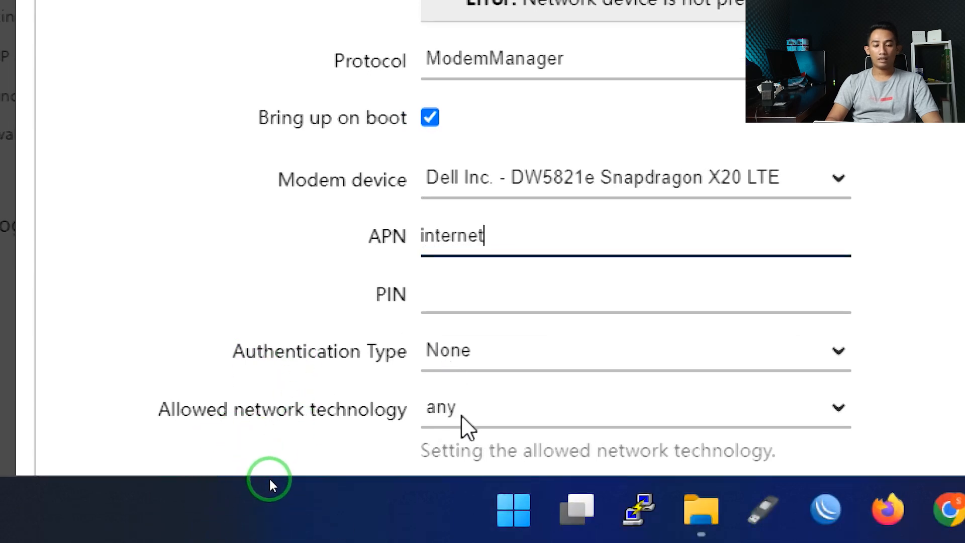
# Set the wan interface's IP type to IPv4 only and its signal refresh rate to 30 seconds.
pyautogui.scroll(-3, 492, 402)
pyautogui.click(396, 226)
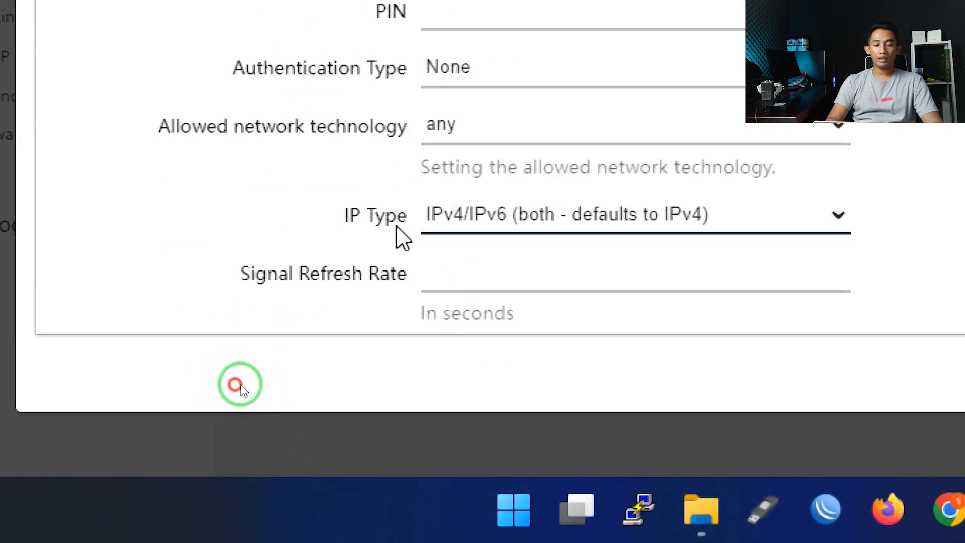
pyautogui.click(487, 219)
pyautogui.click(490, 272)
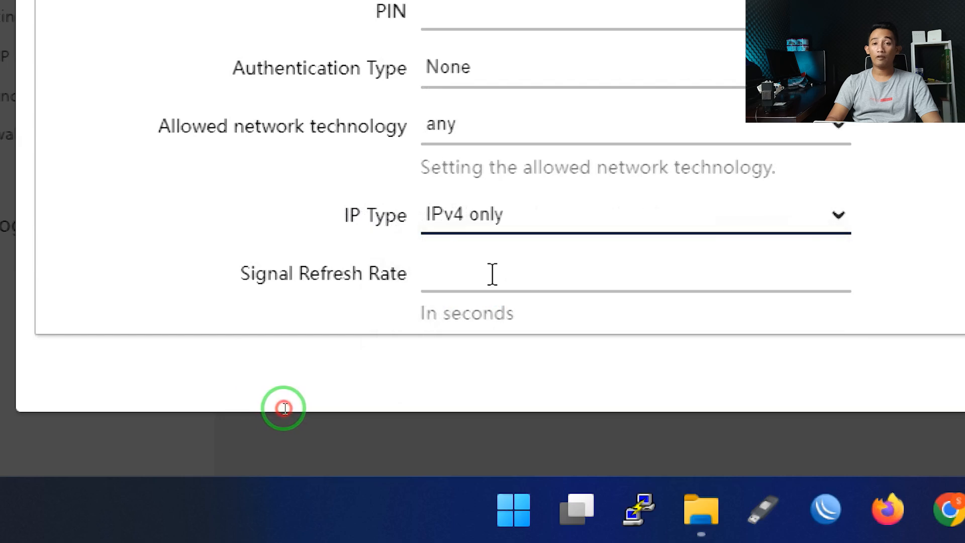
pyautogui.click(491, 280)
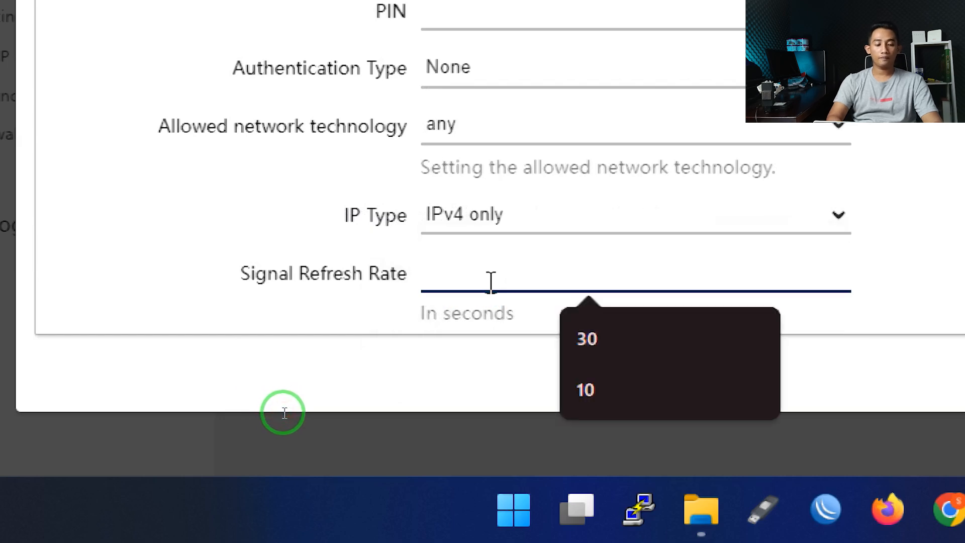
pyautogui.write('30')
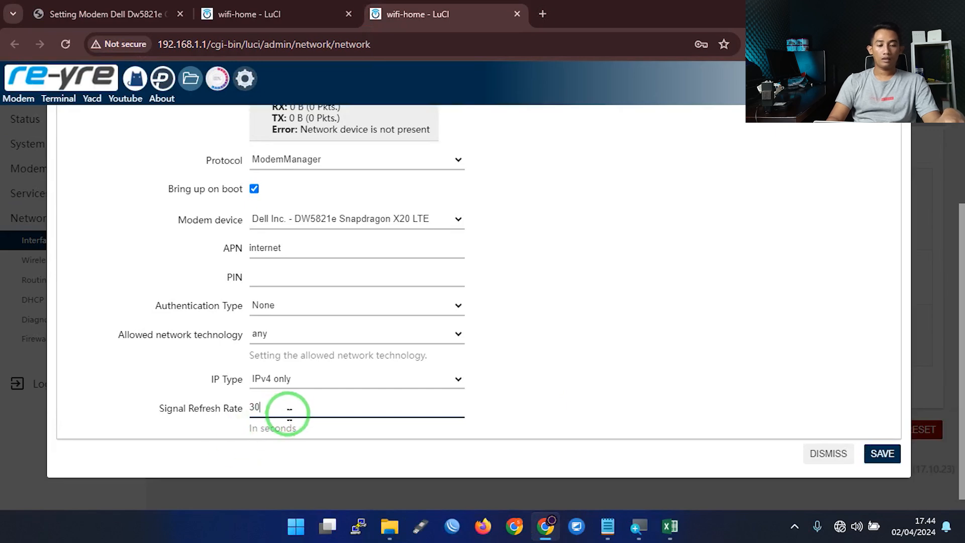
# Replace the wan interface's APN with live.on and recheck the signal refresh rate.
pyautogui.click(231, 249)
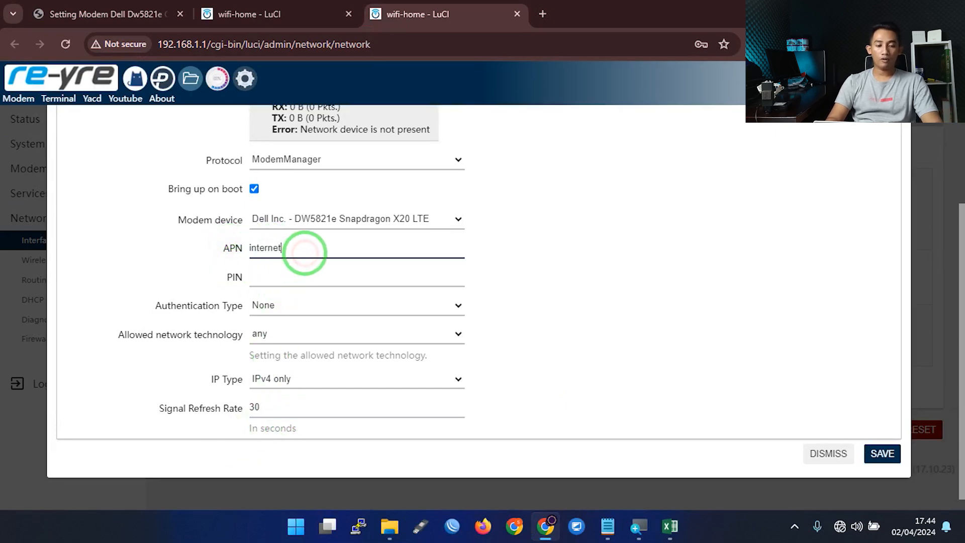
pyautogui.moveTo(305, 252); pyautogui.dragTo(213, 253)
pyautogui.write('li')
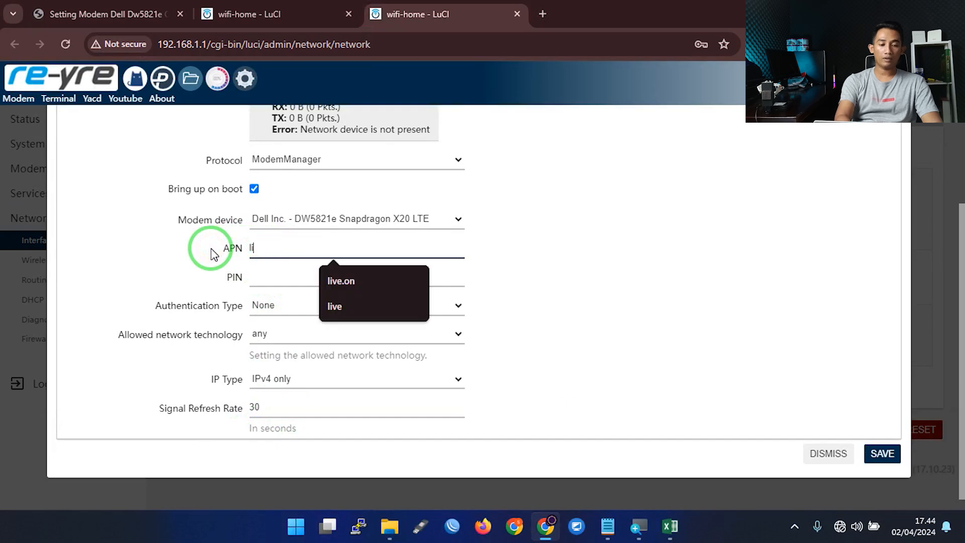
pyautogui.write('ve.o')
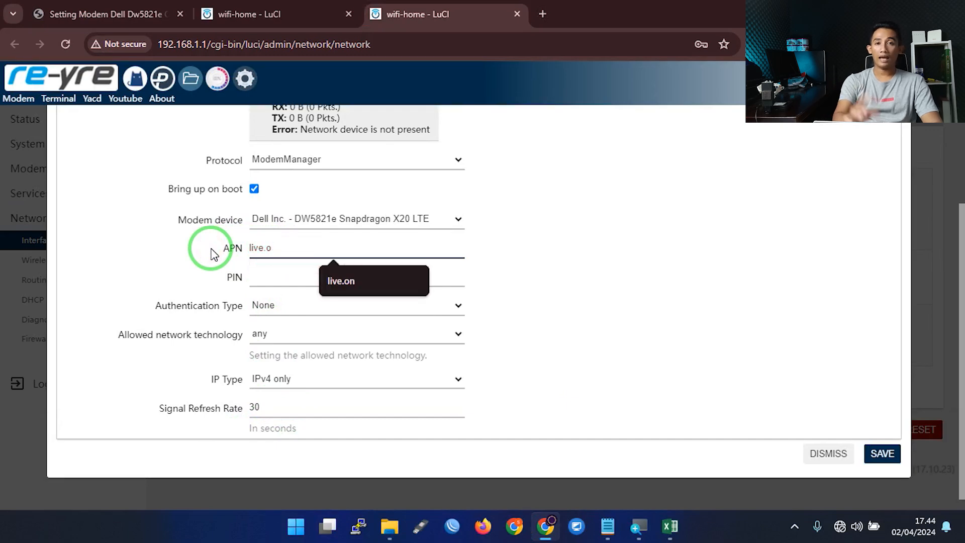
pyautogui.write('n')
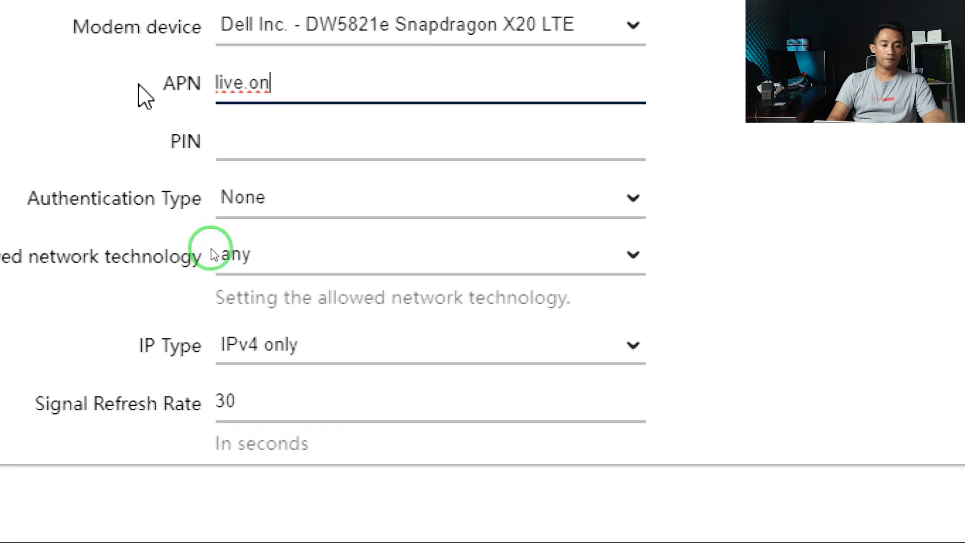
pyautogui.moveTo(254, 409); pyautogui.dragTo(174, 397)
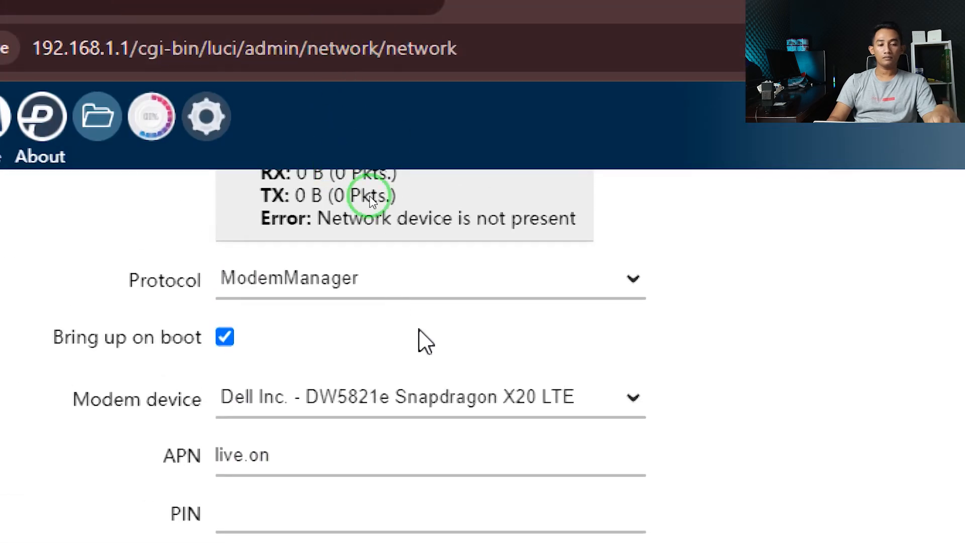
# Assign the wan interface to the wan firewall zone, and save and apply the changes.
pyautogui.scroll(3, 420, 332)
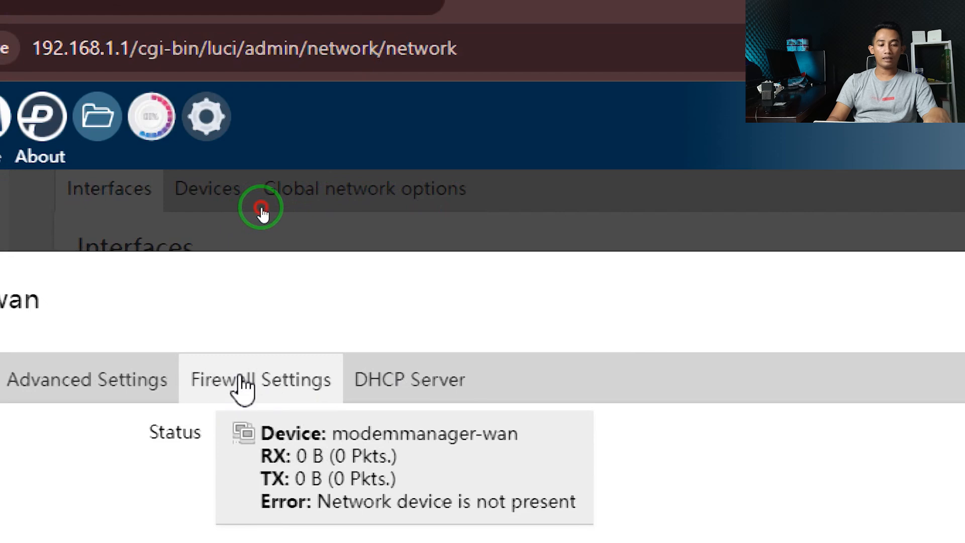
pyautogui.click(242, 386)
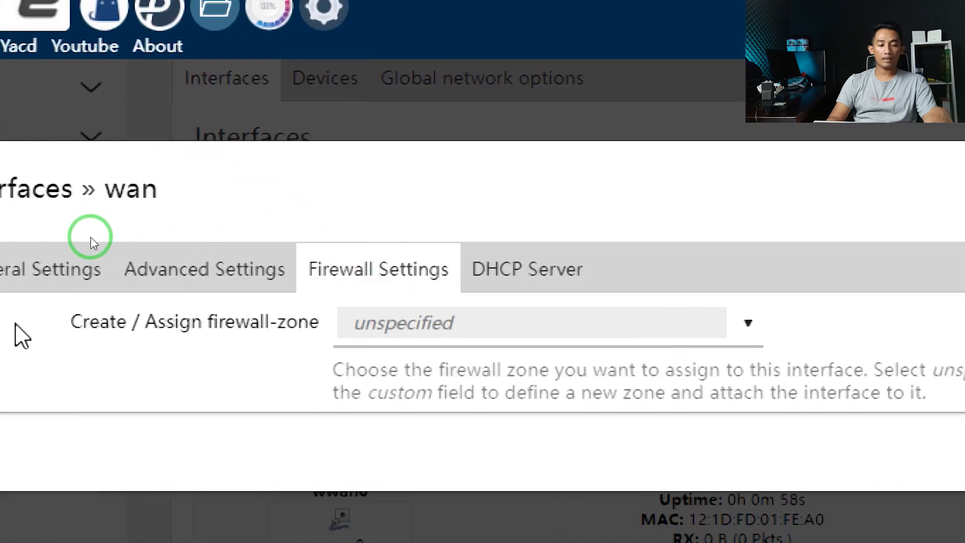
pyautogui.click(417, 328)
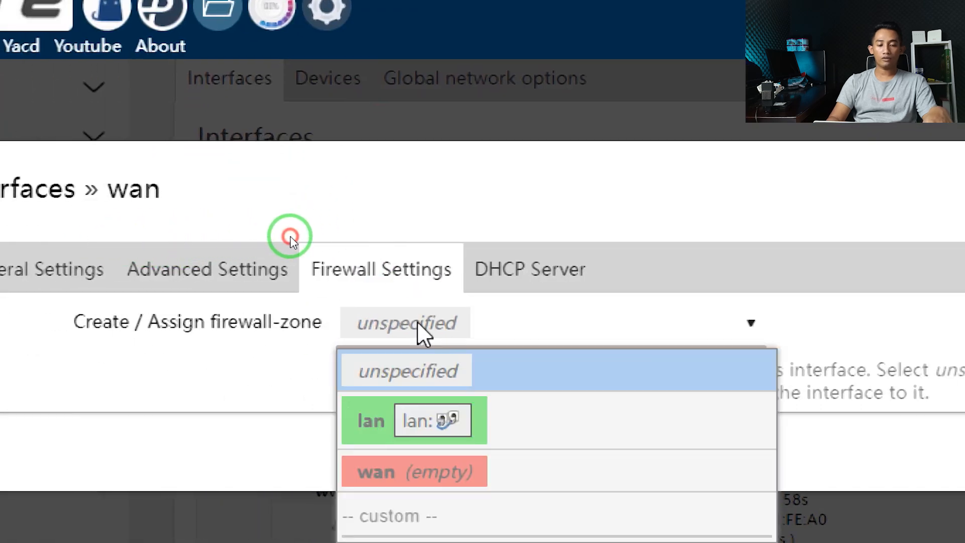
pyautogui.click(402, 480)
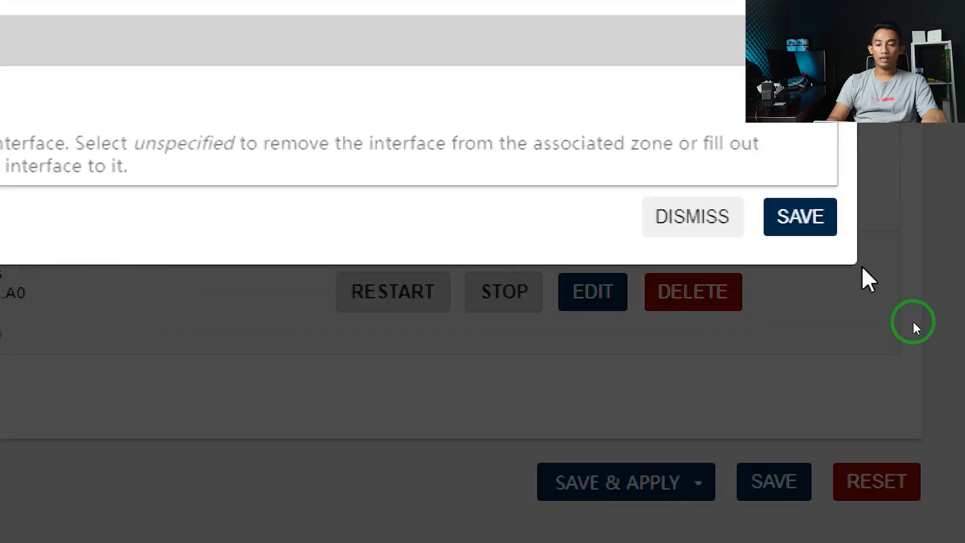
pyautogui.click(782, 217)
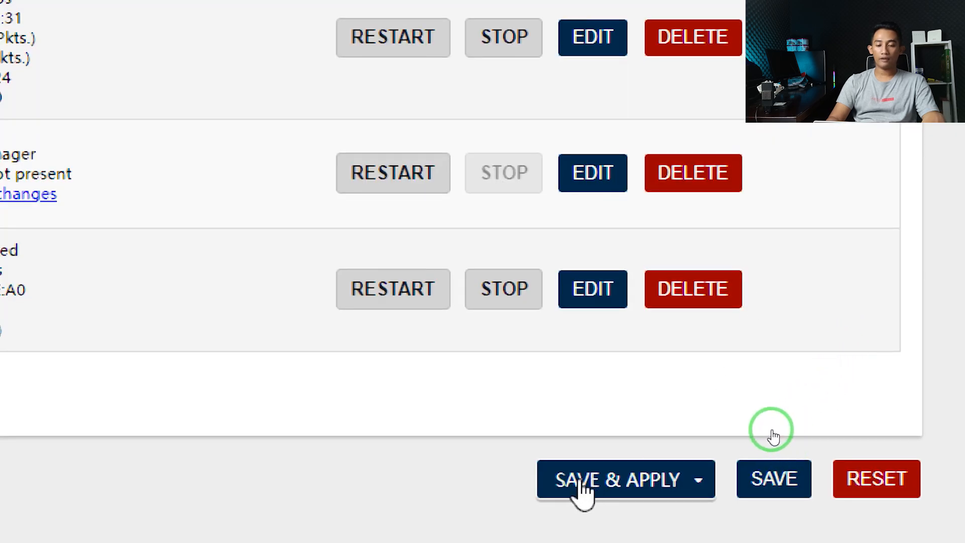
pyautogui.click(582, 483)
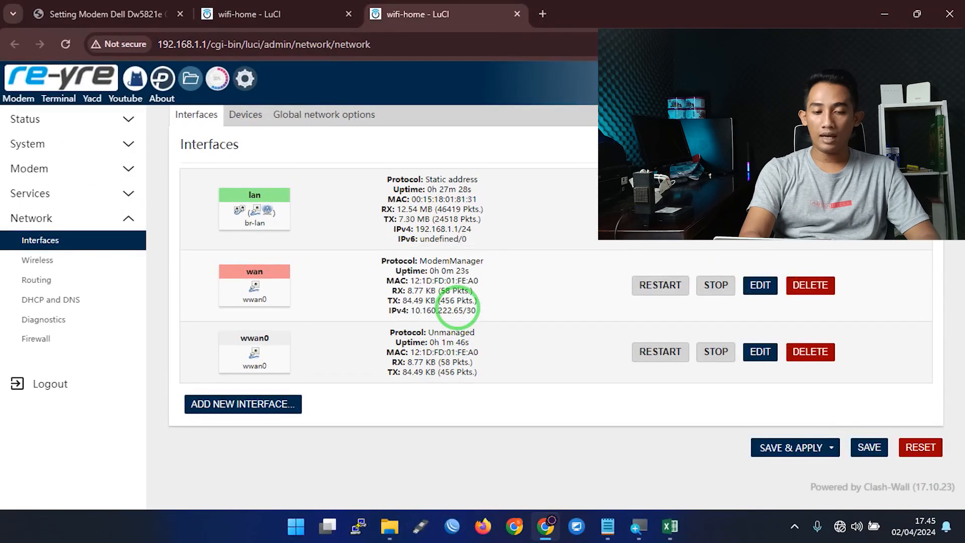
pyautogui.press('super')
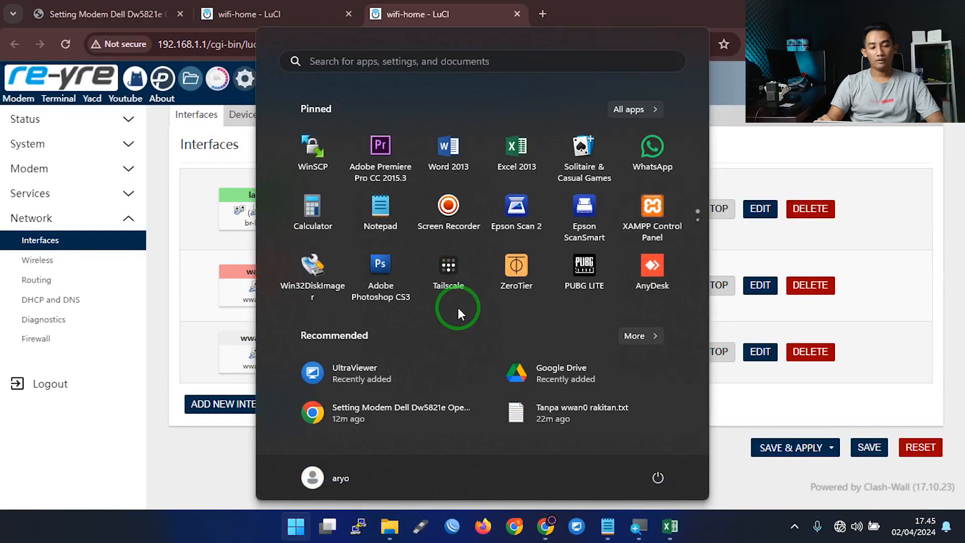
pyautogui.press('super')
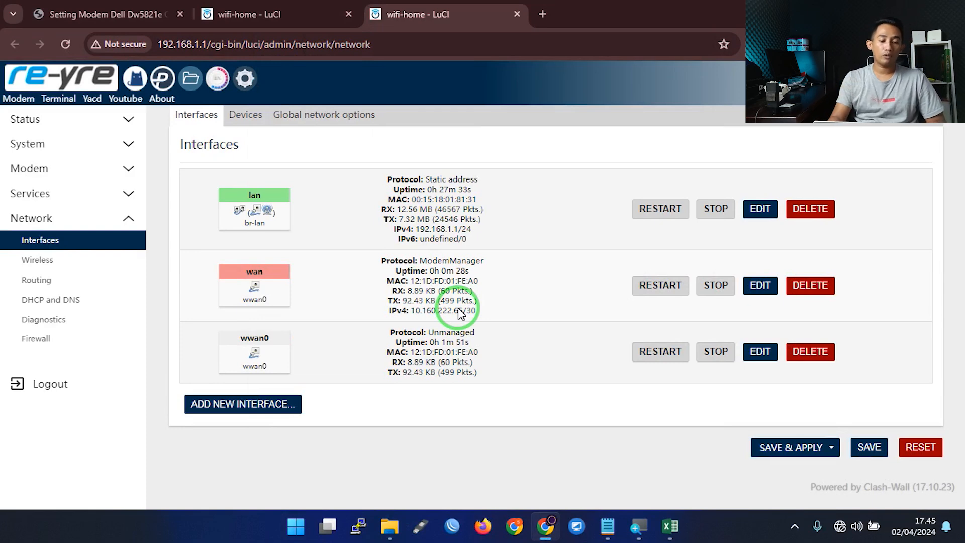
# Run lsusb in the router's web terminal and examine the Dell modem's USB ID, manufacturer and model.
pyautogui.click(58, 97)
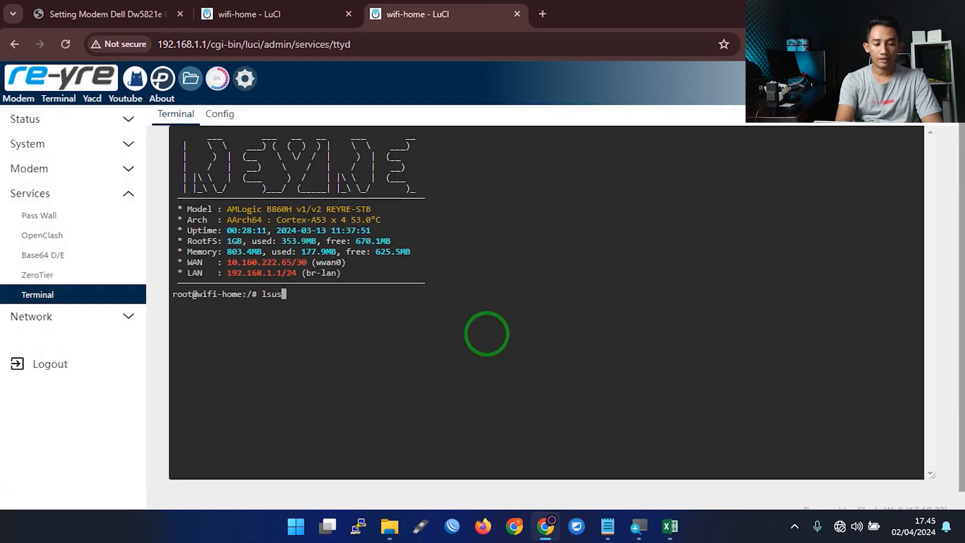
pyautogui.press('Return')
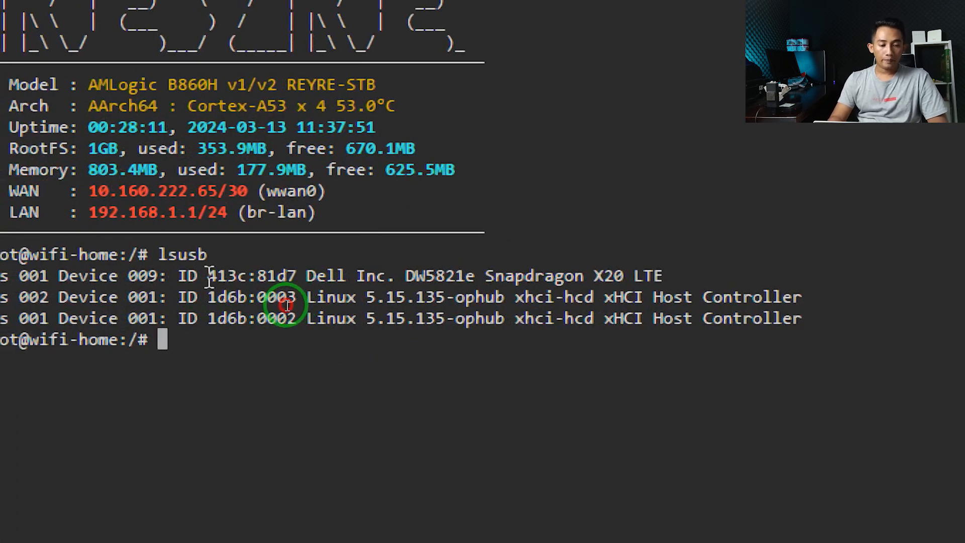
pyautogui.moveTo(209, 277); pyautogui.dragTo(297, 275)
pyautogui.click(383, 277)
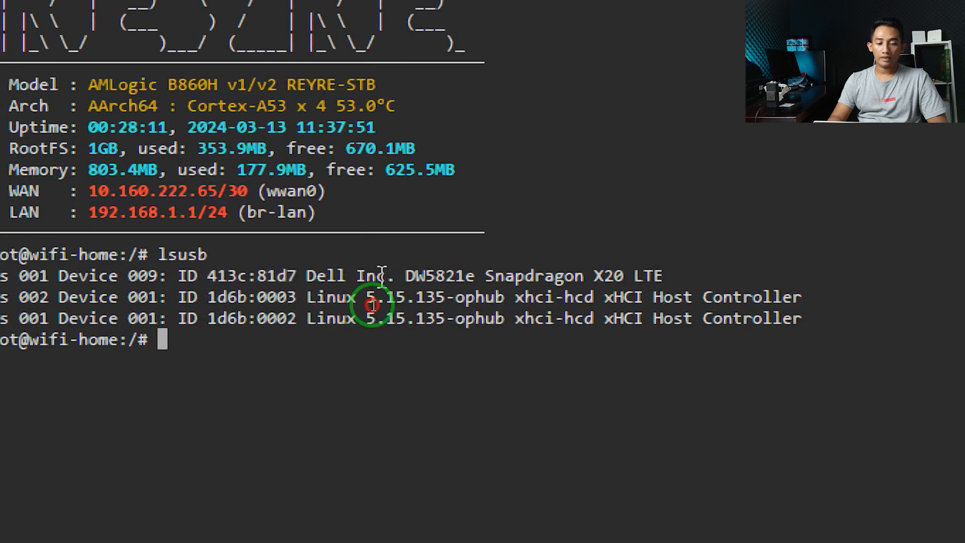
pyautogui.moveTo(386, 277); pyautogui.dragTo(308, 277)
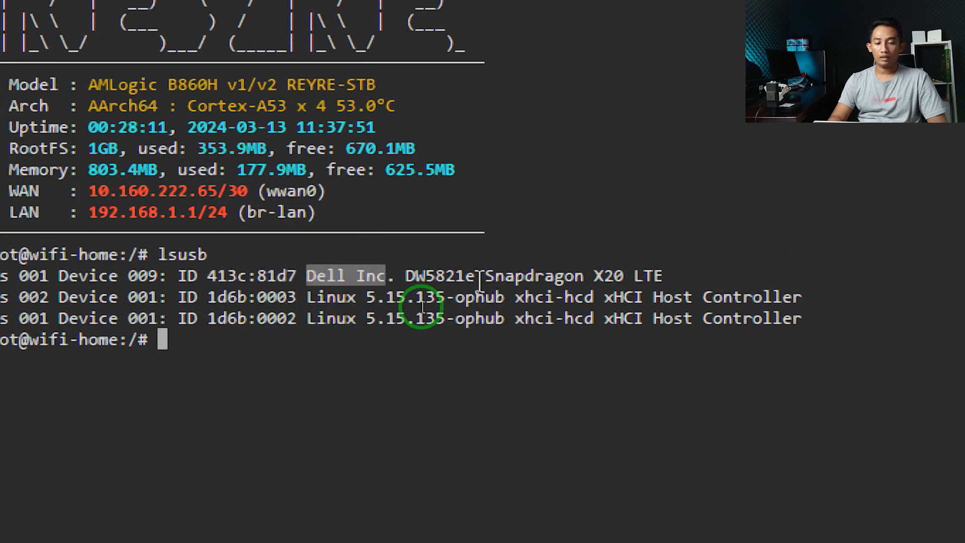
pyautogui.moveTo(474, 276); pyautogui.dragTo(405, 275)
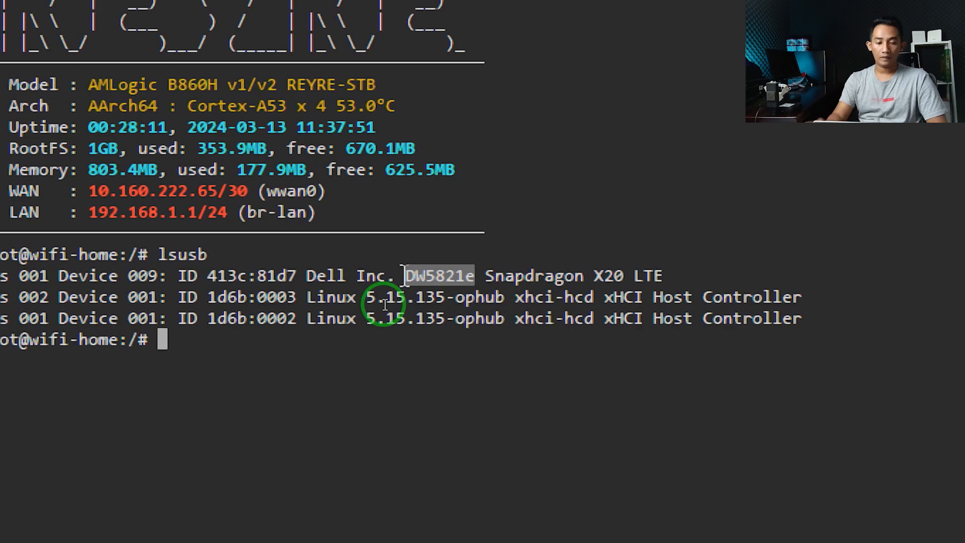
pyautogui.moveTo(395, 276); pyautogui.dragTo(390, 276)
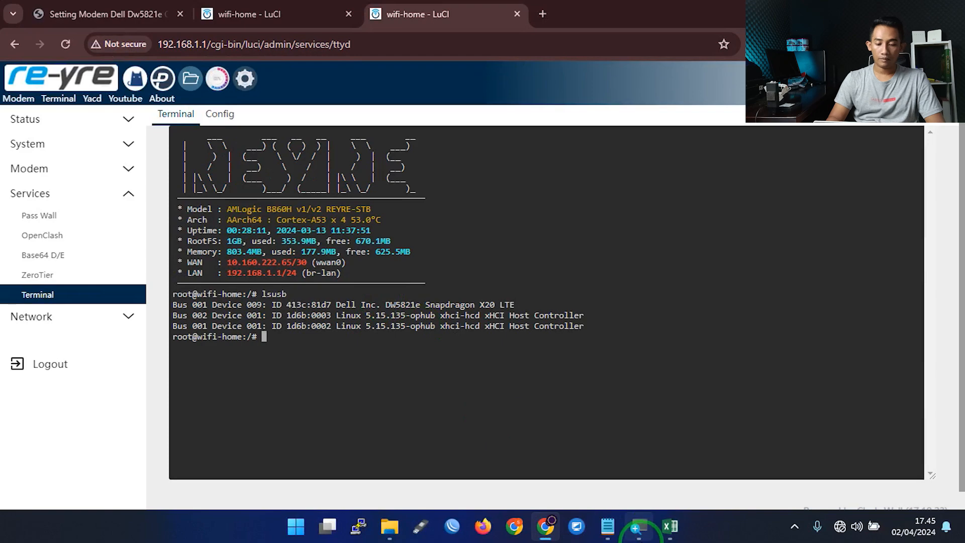
# Return to the modem notes and read section 4.3 on the Dell Dw5821e customer mode.
pyautogui.click(610, 528)
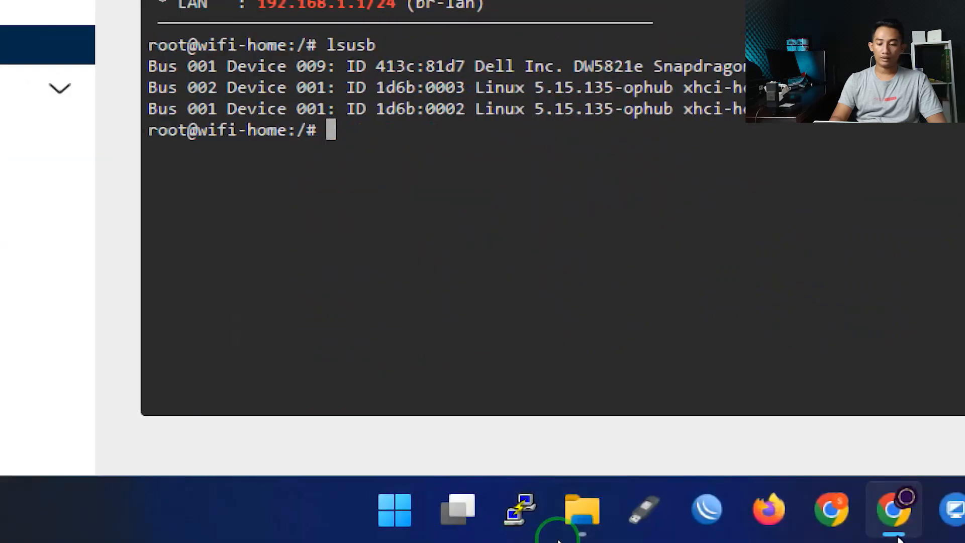
pyautogui.click(844, 522)
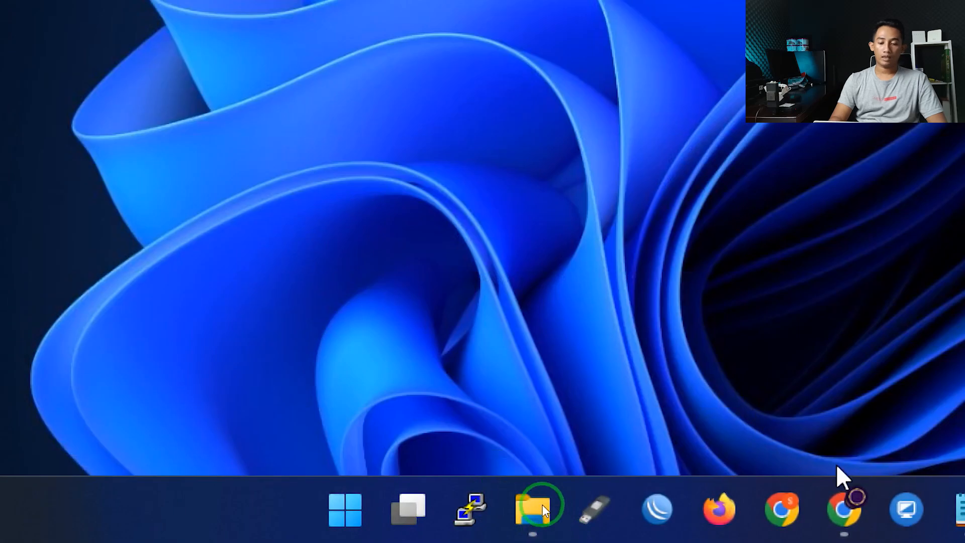
pyautogui.click(844, 517)
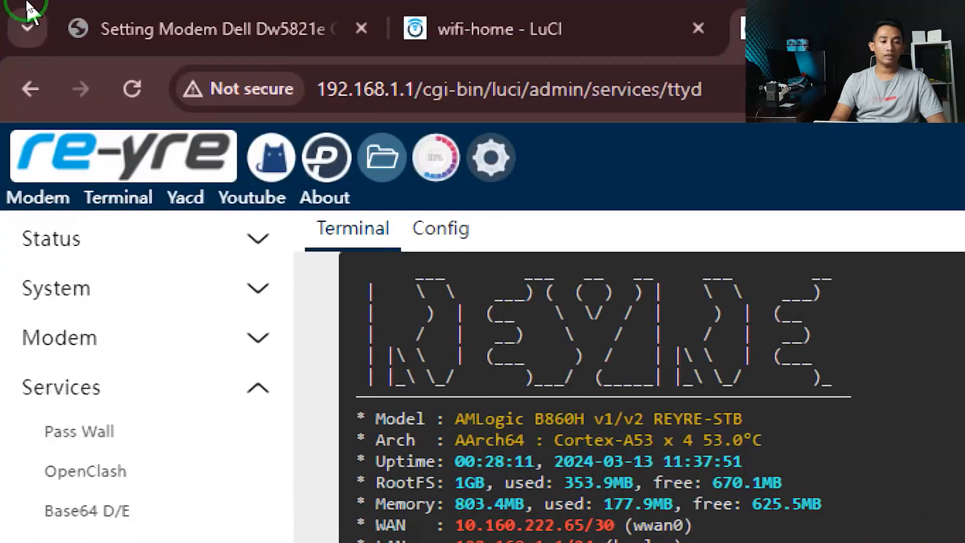
pyautogui.click(284, 46)
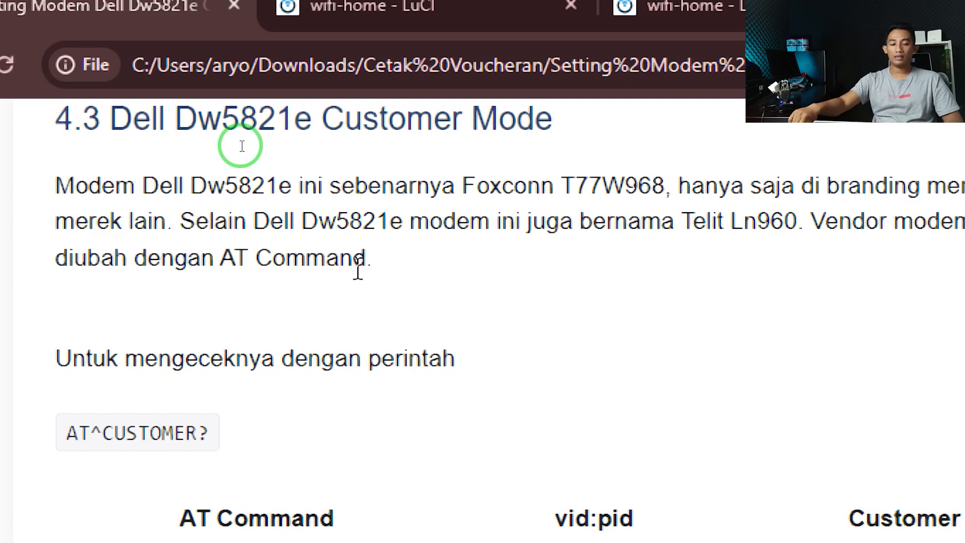
pyautogui.scroll(-3, 447, 316)
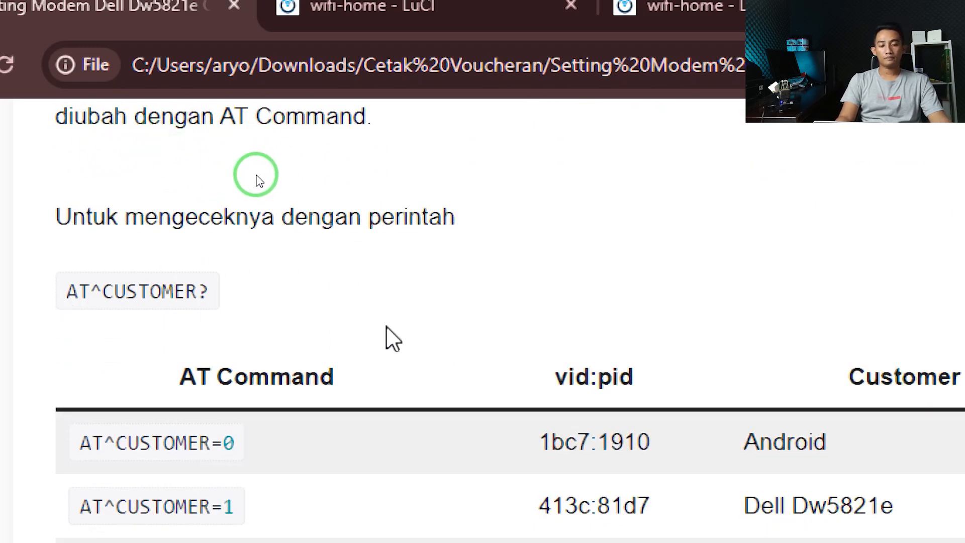
pyautogui.scroll(-6, 372, 326)
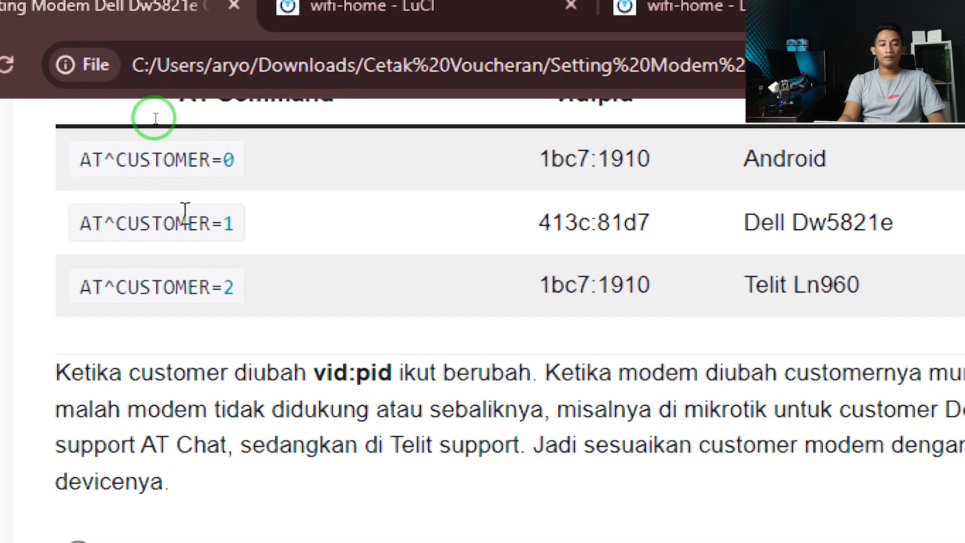
pyautogui.scroll(3, 555, 194)
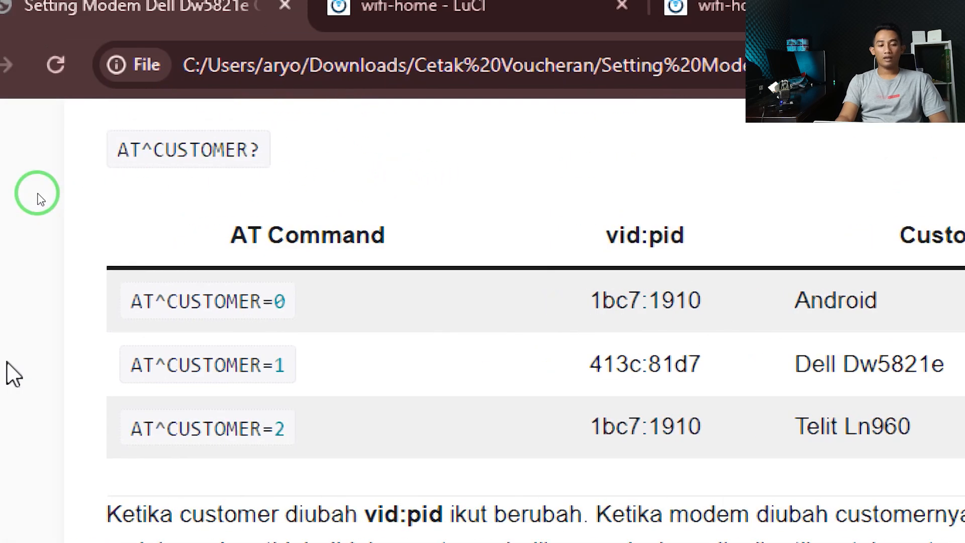
# Compare the AT^CUSTOMER=0, AT^CUSTOMER=1 and AT^CUSTOMER=2 rows in the notes' table, including their vid:pid and customer columns.
pyautogui.moveTo(132, 365); pyautogui.dragTo(278, 365)
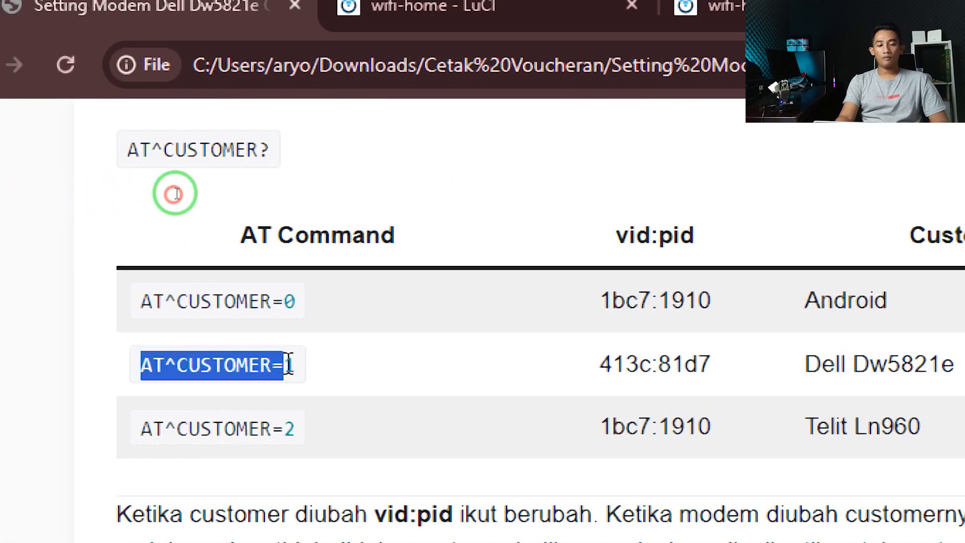
pyautogui.moveTo(143, 304); pyautogui.dragTo(304, 314)
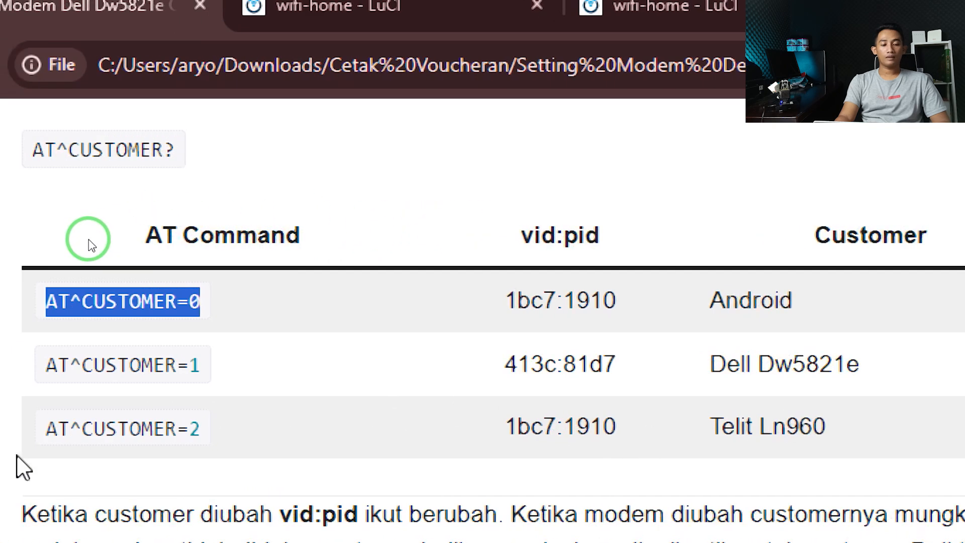
pyautogui.moveTo(47, 437); pyautogui.dragTo(208, 441)
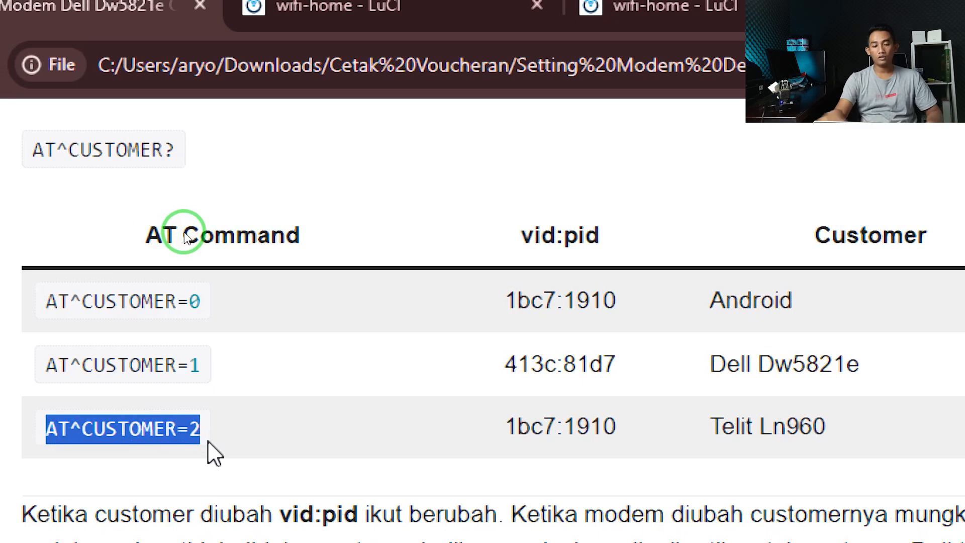
pyautogui.moveTo(46, 363); pyautogui.dragTo(202, 365)
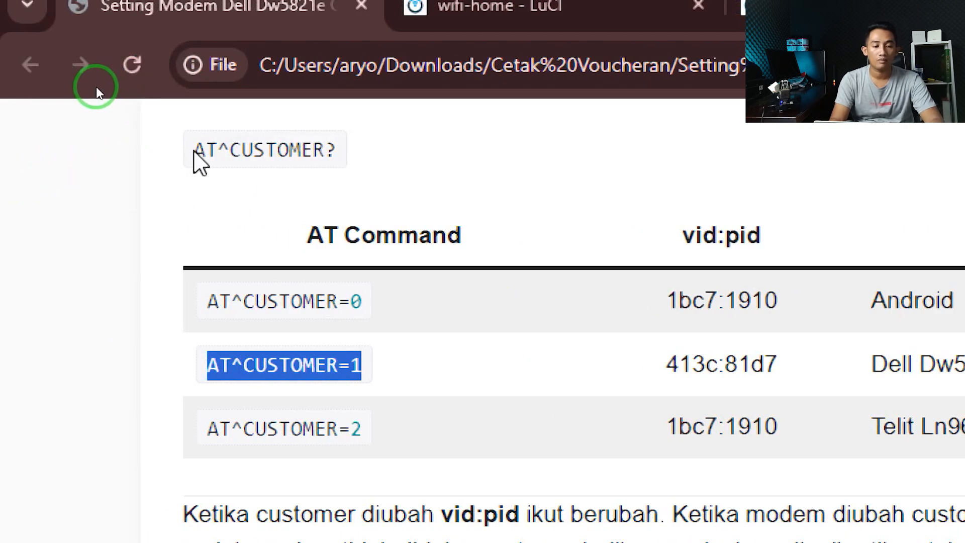
# Copy the AT^CUSTOMER? query from the notes and open the router's modem AT/Message page, leaving the terminal session.
pyautogui.moveTo(198, 161); pyautogui.dragTo(351, 176)
pyautogui.click(597, 4)
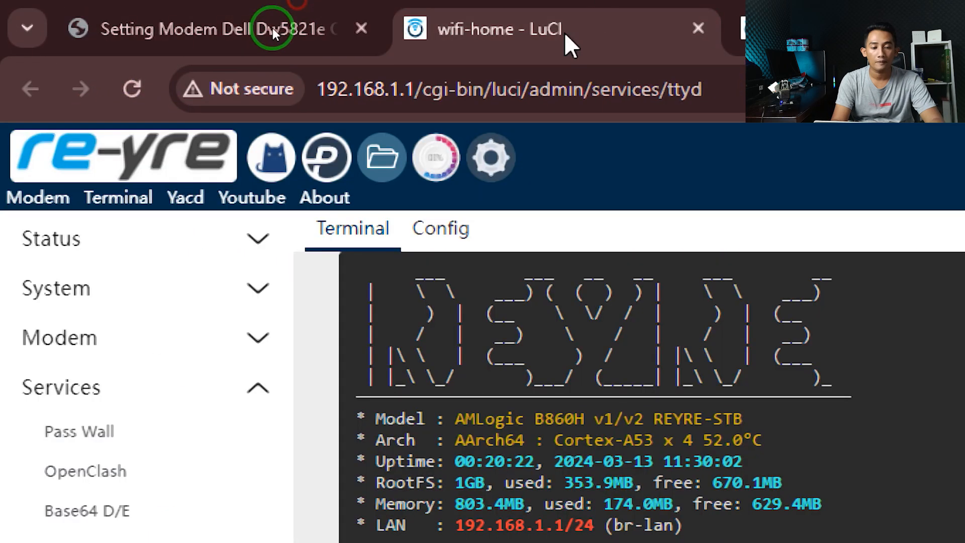
pyautogui.click(119, 354)
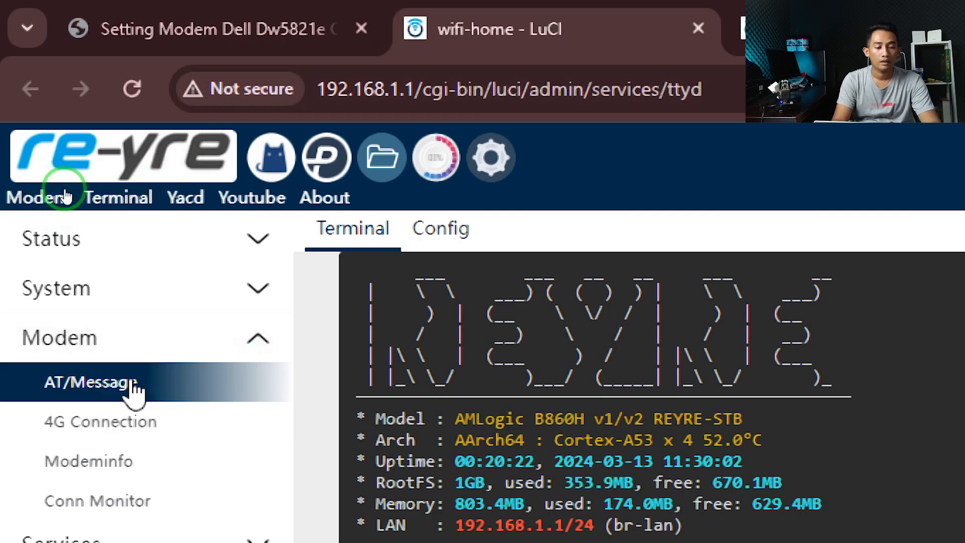
pyautogui.click(126, 384)
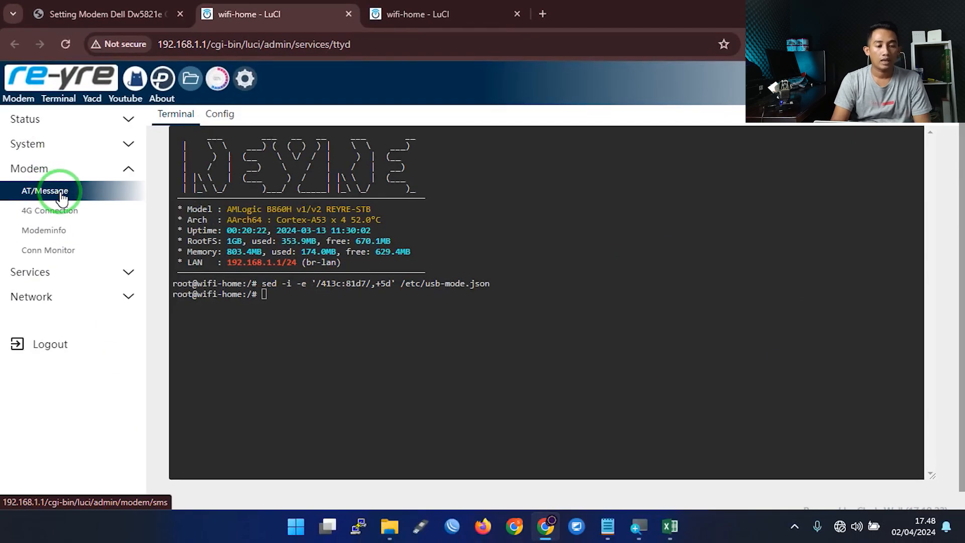
pyautogui.click(546, 134)
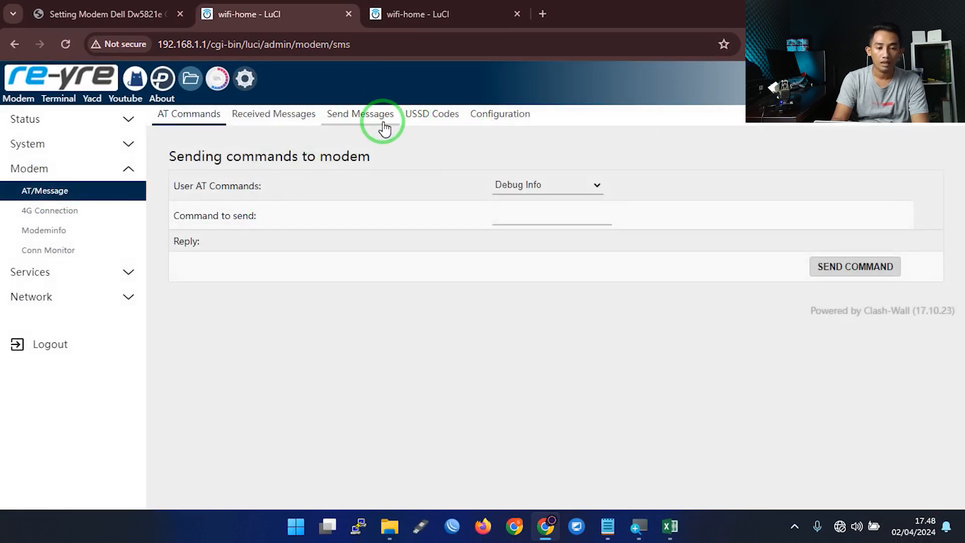
# Set the AT commands sending port to /dev/ttyUSB0 in the AT/Message configuration, and save and apply it.
pyautogui.click(490, 119)
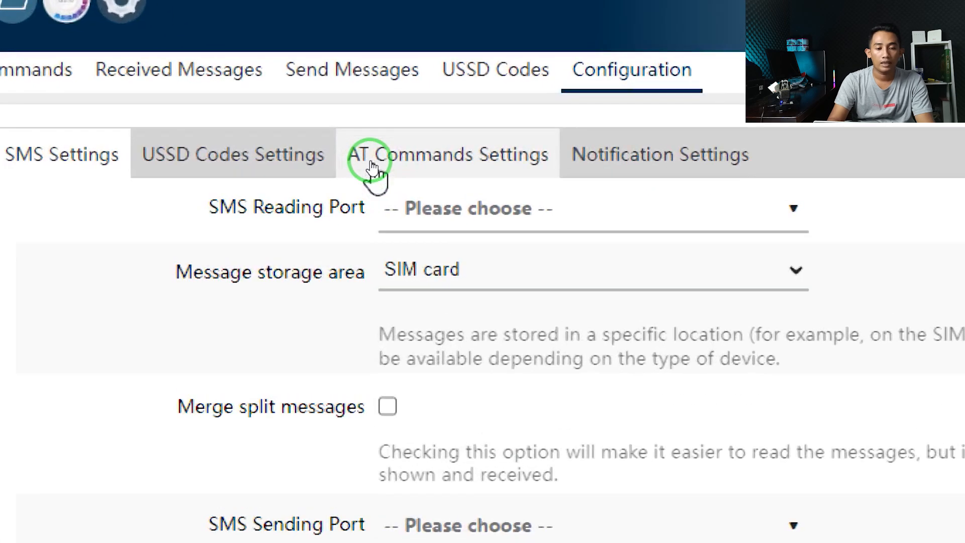
pyautogui.click(371, 168)
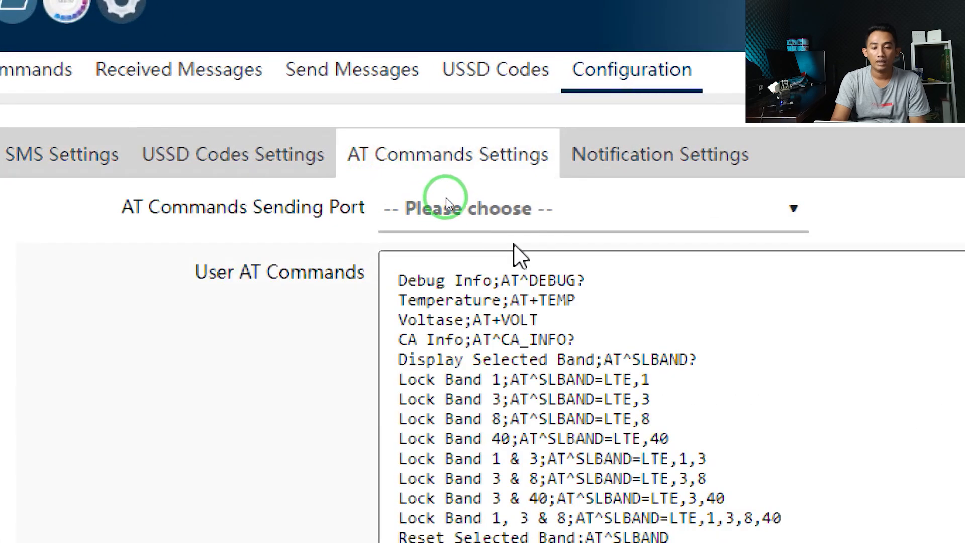
pyautogui.click(404, 184)
pyautogui.click(417, 324)
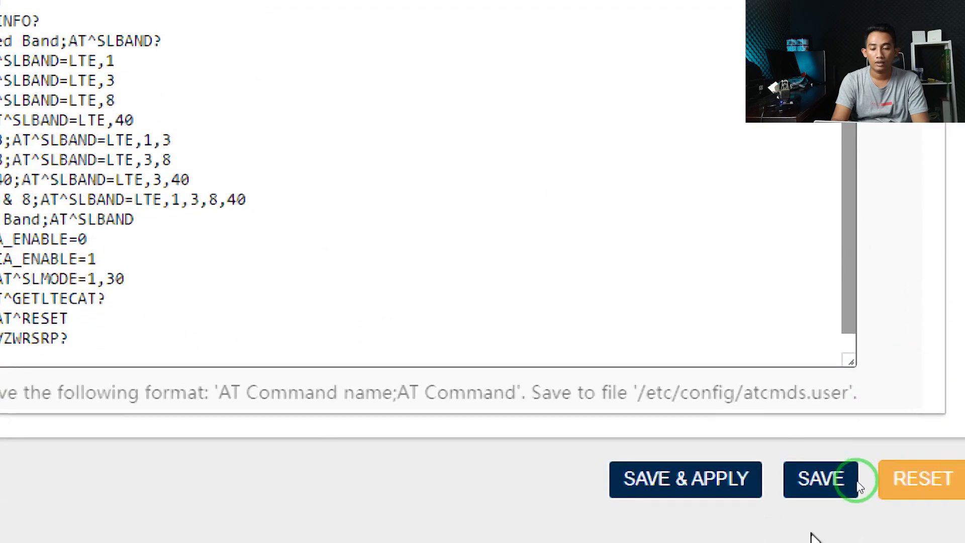
pyautogui.click(648, 484)
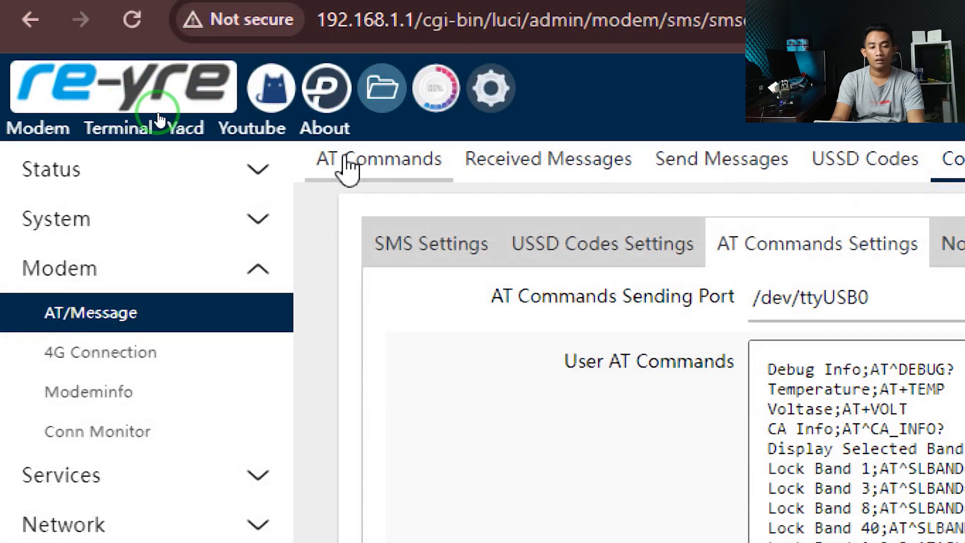
# Send the AT^CUSTOMER? command to the modem from the AT commands page and examine the reply.
pyautogui.click(347, 165)
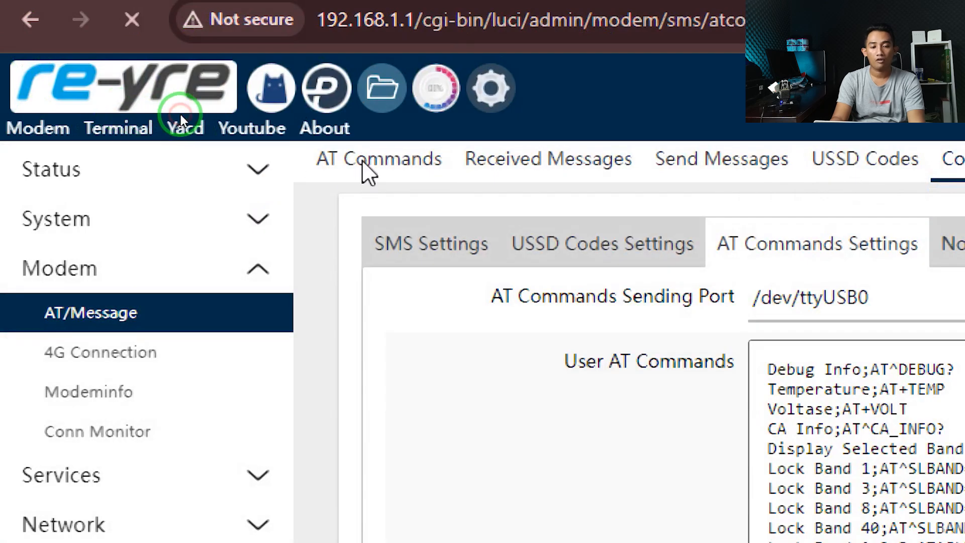
pyautogui.scroll(-5, 482, 302)
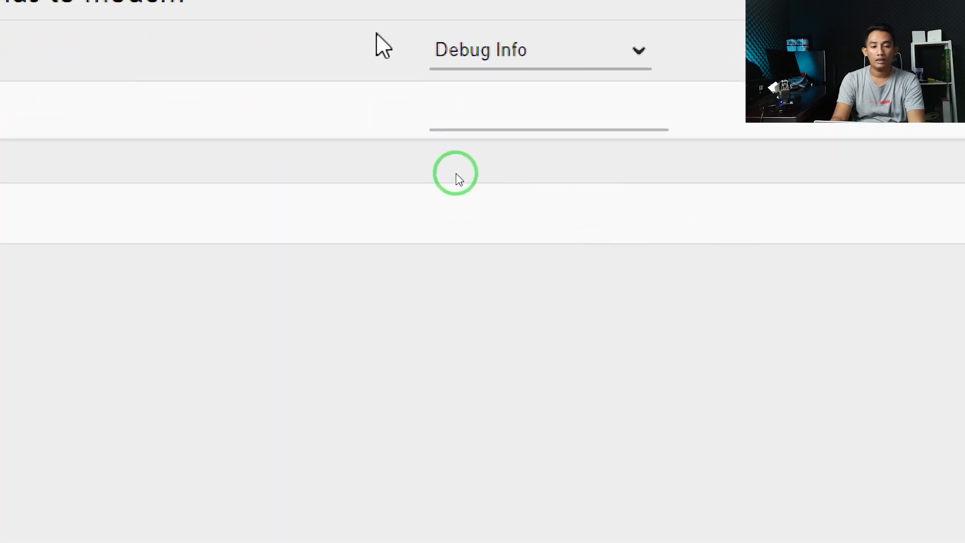
pyautogui.moveTo(36, 139); pyautogui.dragTo(174, 145)
pyautogui.click(816, 146)
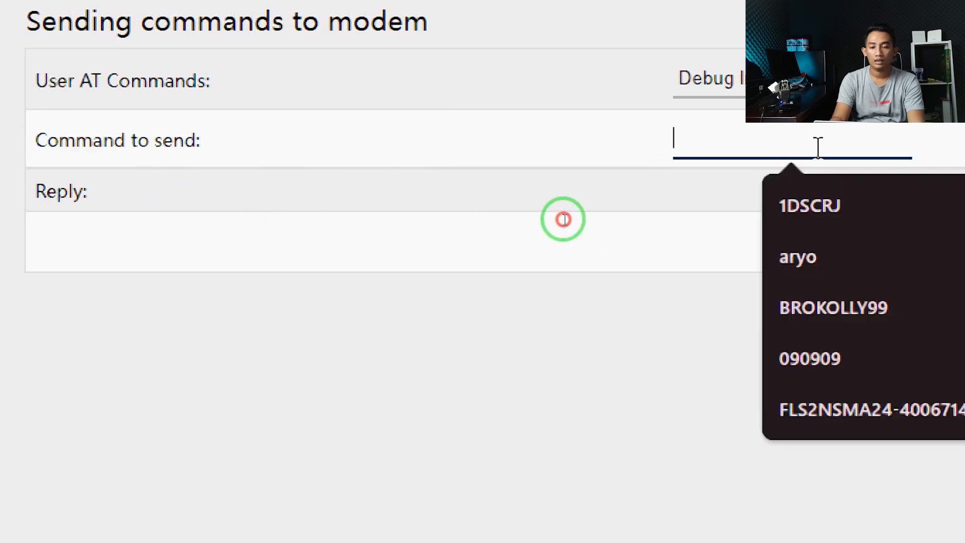
pyautogui.rightClick(806, 147)
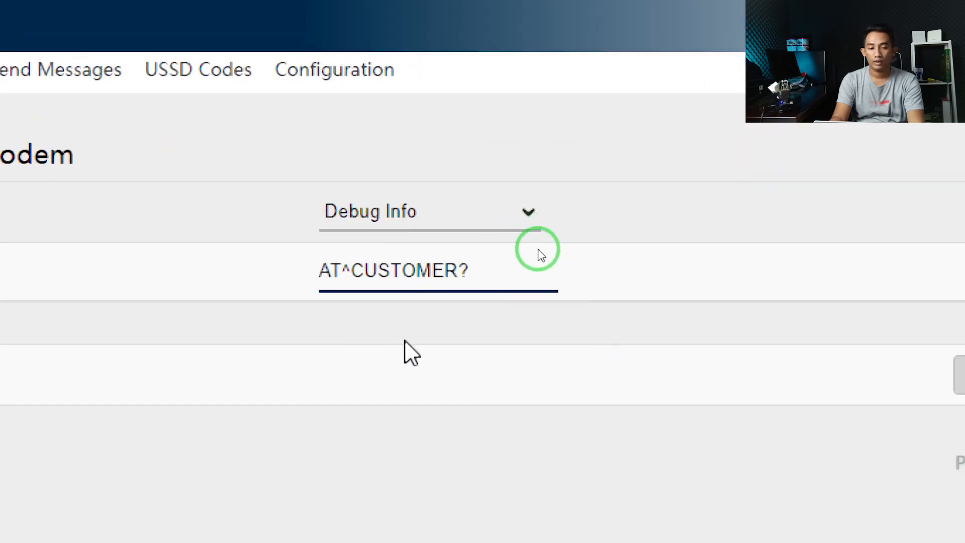
pyautogui.click(733, 383)
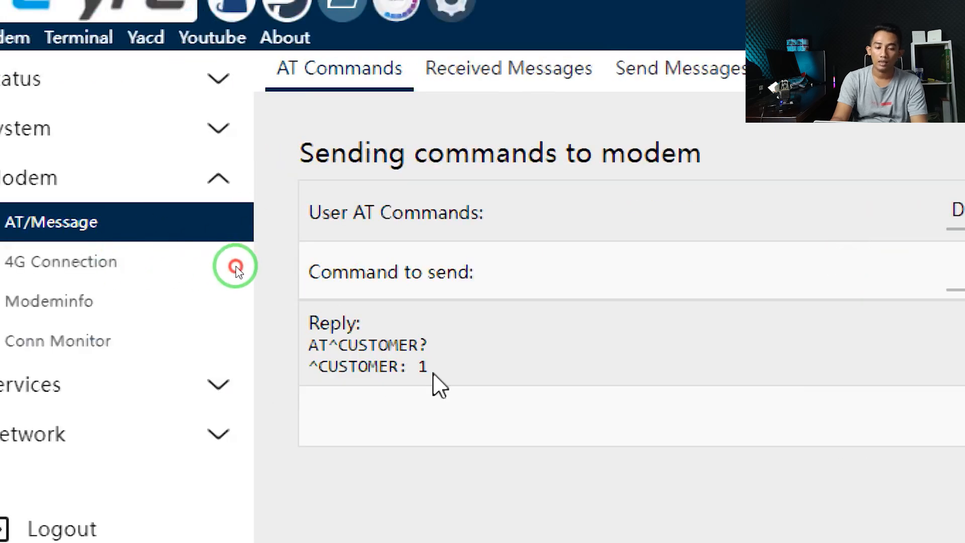
pyautogui.moveTo(433, 382); pyautogui.dragTo(311, 372)
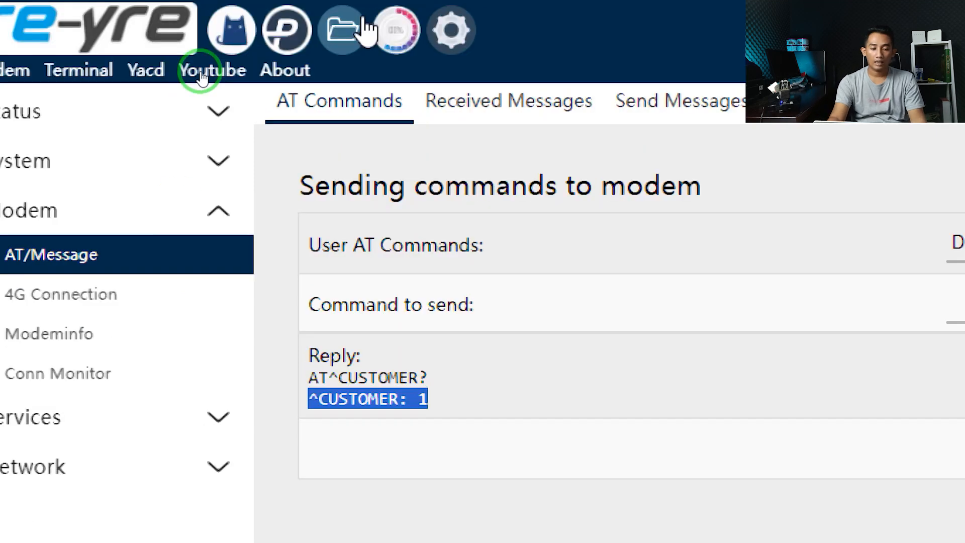
# Copy the query from the reply into the command to send and change it to AT^CUSTOMER=1.
pyautogui.moveTo(310, 377); pyautogui.dragTo(427, 378)
pyautogui.hotkey('ctrl', 'c')
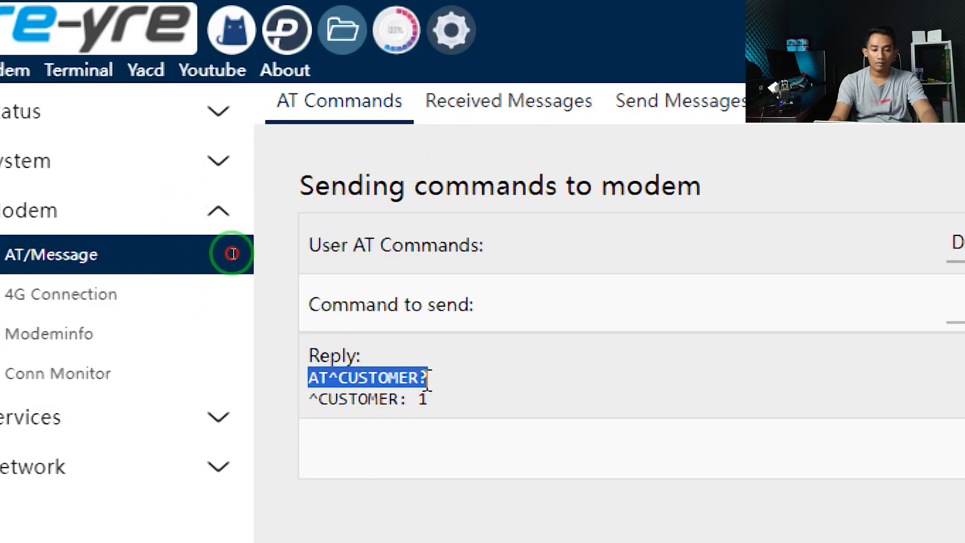
pyautogui.click(846, 307)
pyautogui.hotkey('ctrl', 'v')
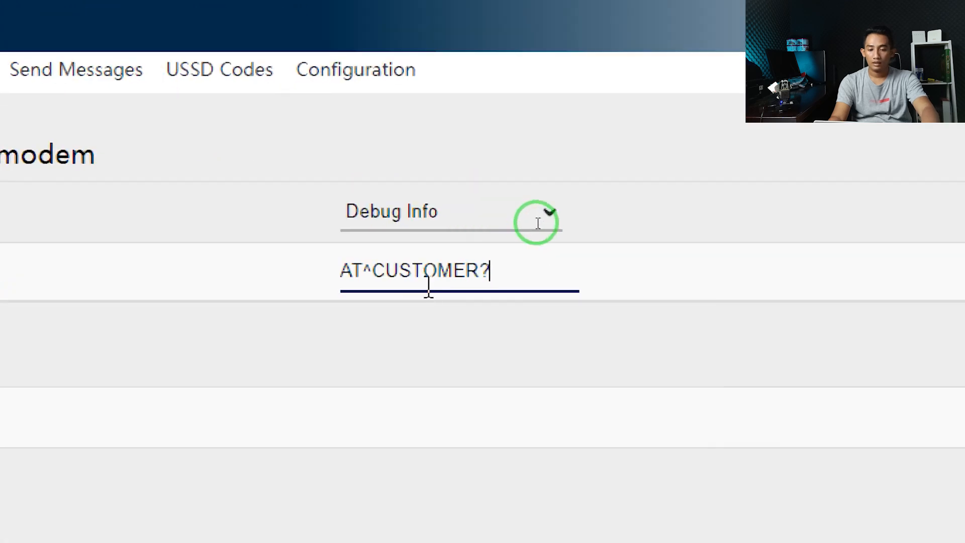
pyautogui.press('BackSpace')
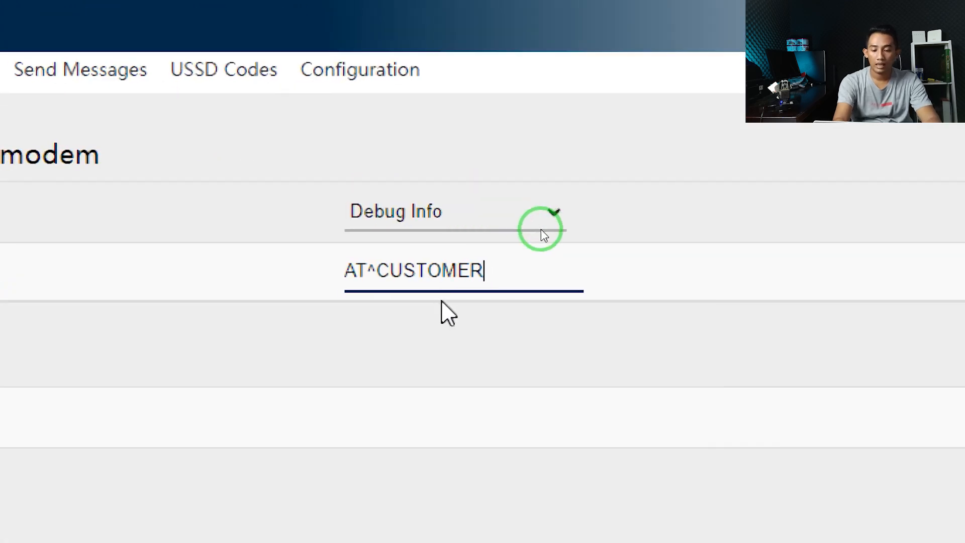
pyautogui.write('=1')
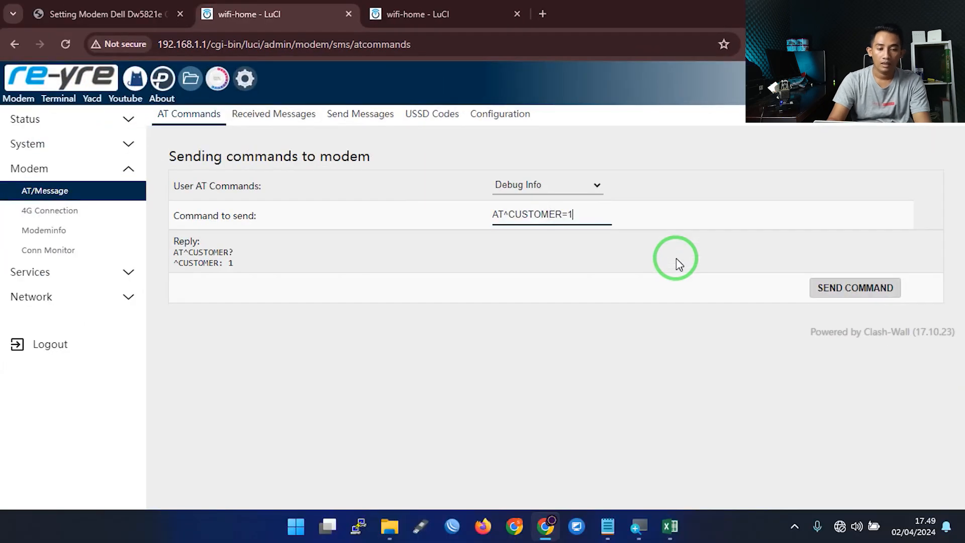
# Open the router's network interfaces page in place of the second terminal session and check the wan and wwan0 interfaces.
pyautogui.moveTo(608, 528)
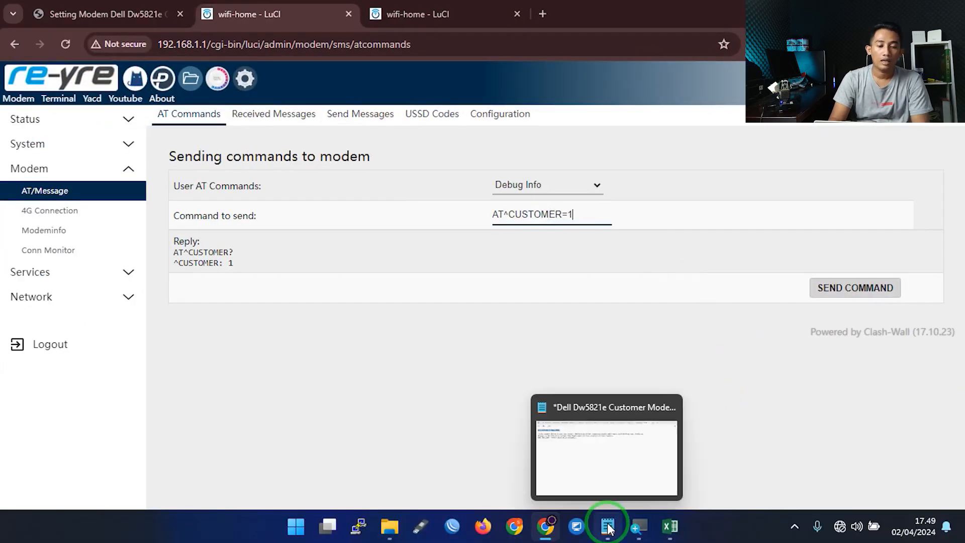
pyautogui.hotkey('ctrl', 'Tab')
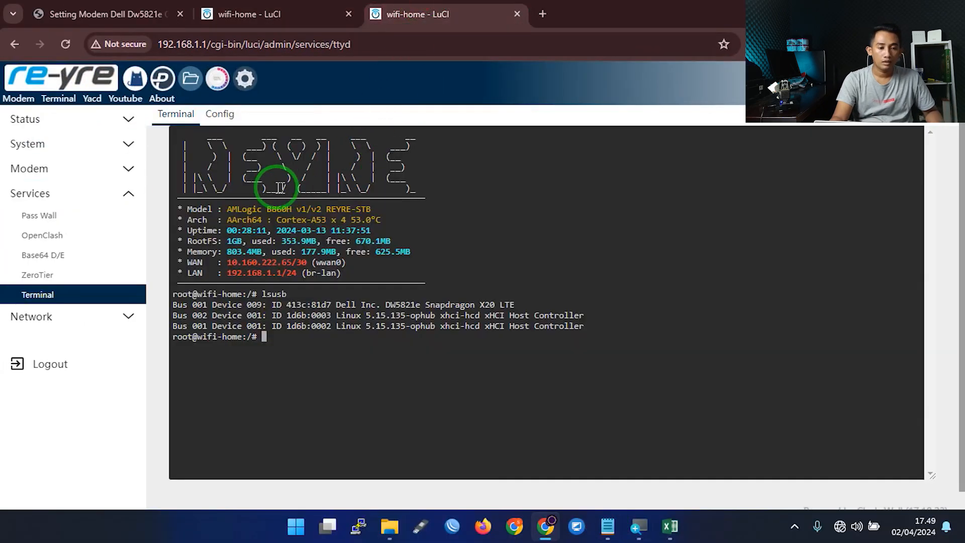
pyautogui.click(244, 77)
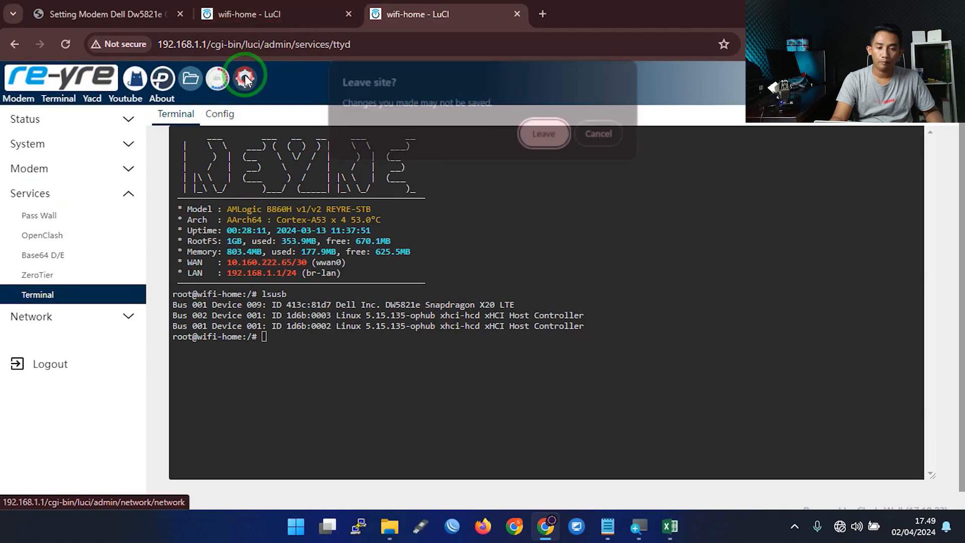
pyautogui.click(548, 134)
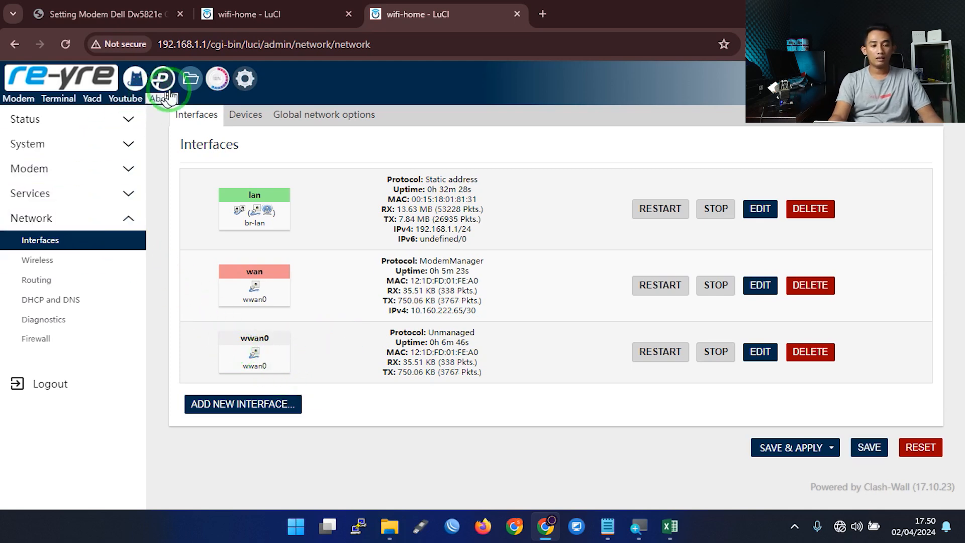
# Open the router's file manager in a new browser tab, close the AT commands page, and go to the usr/bin folder.
pyautogui.rightClick(192, 79)
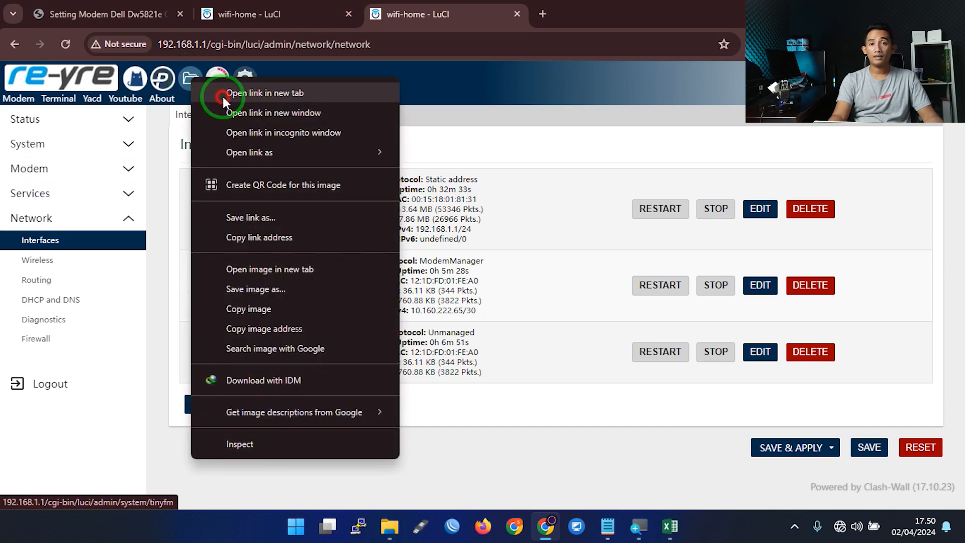
pyautogui.click(222, 96)
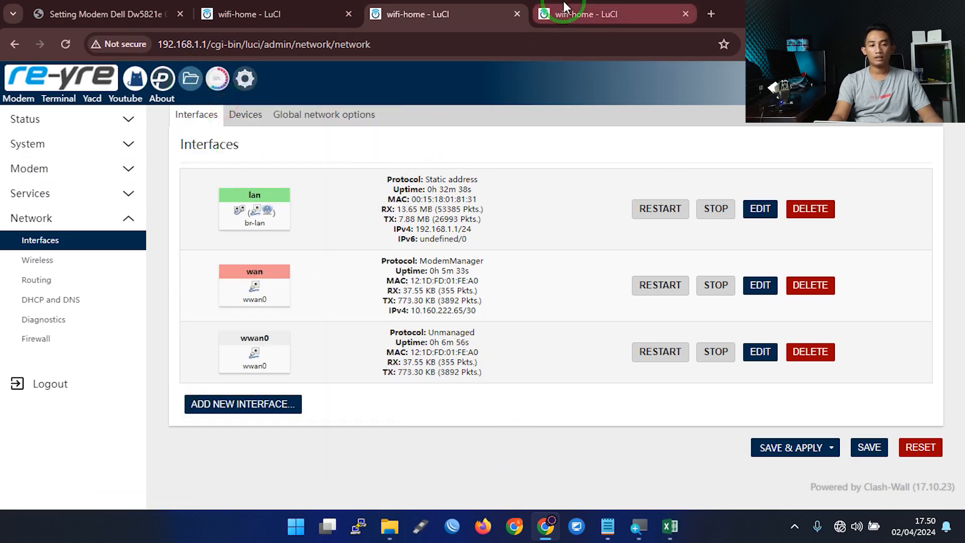
pyautogui.click(349, 14)
pyautogui.click(395, 14)
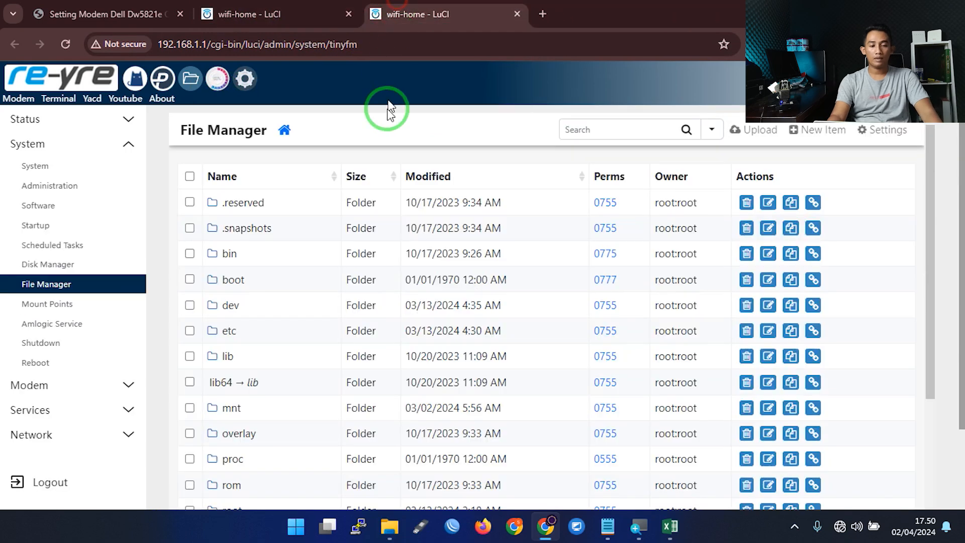
pyautogui.scroll(-5, 453, 394)
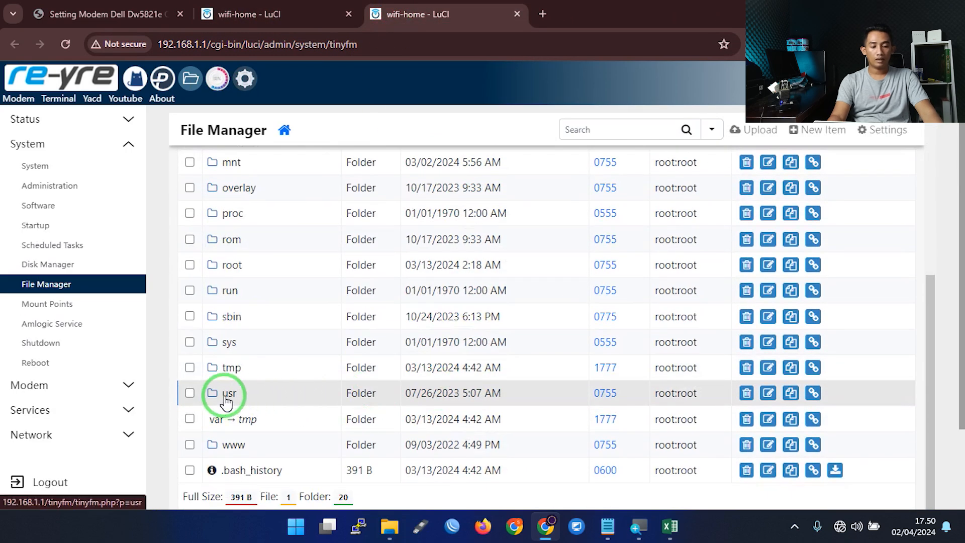
pyautogui.click(222, 392)
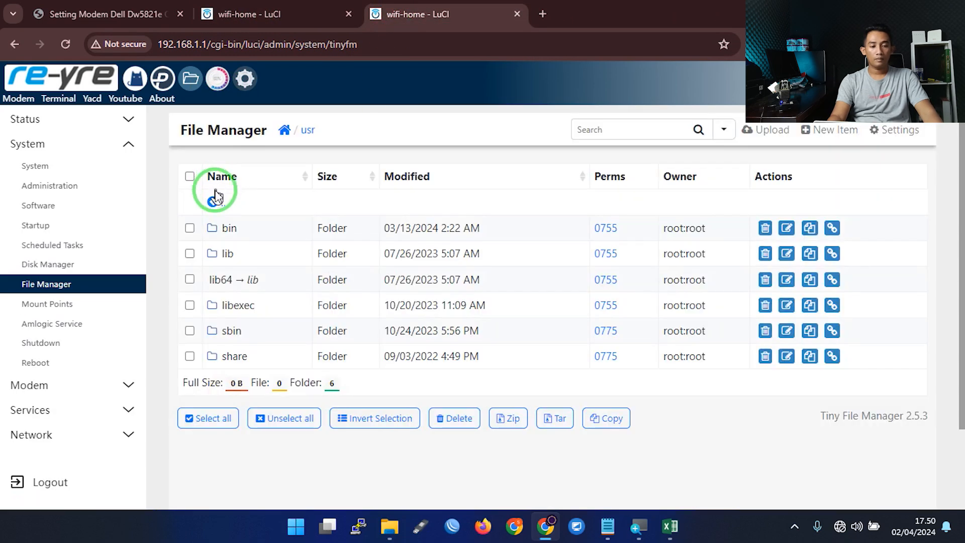
pyautogui.click(221, 227)
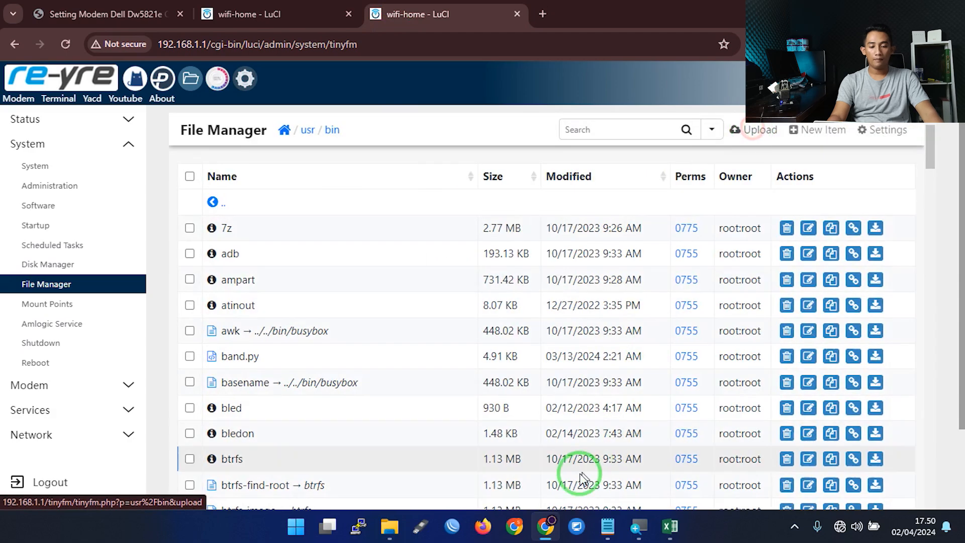
# Upload the adel file from D:\OPENWRT\RAKITAN to the router's usr/bin folder.
pyautogui.click(389, 526)
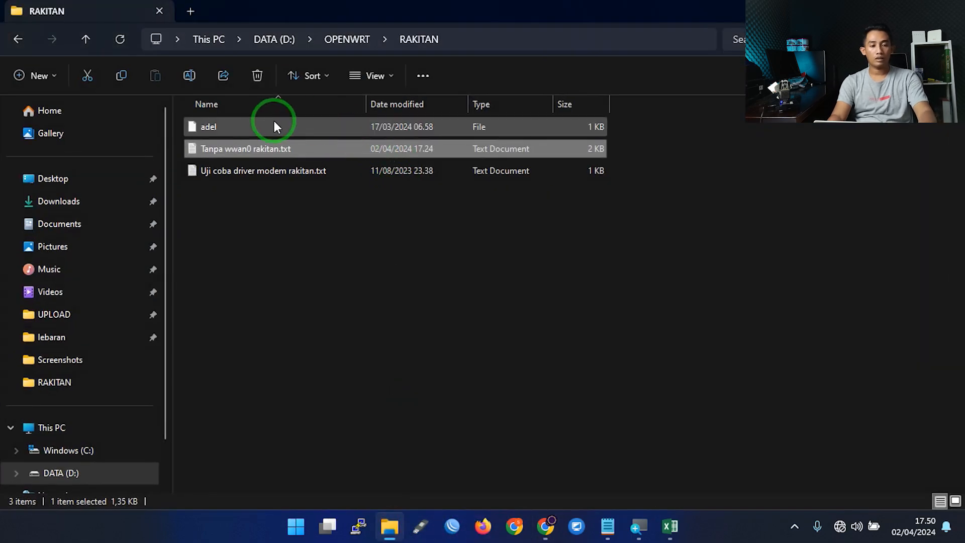
pyautogui.click(468, 41)
pyautogui.hotkey('ctrl', 'c')
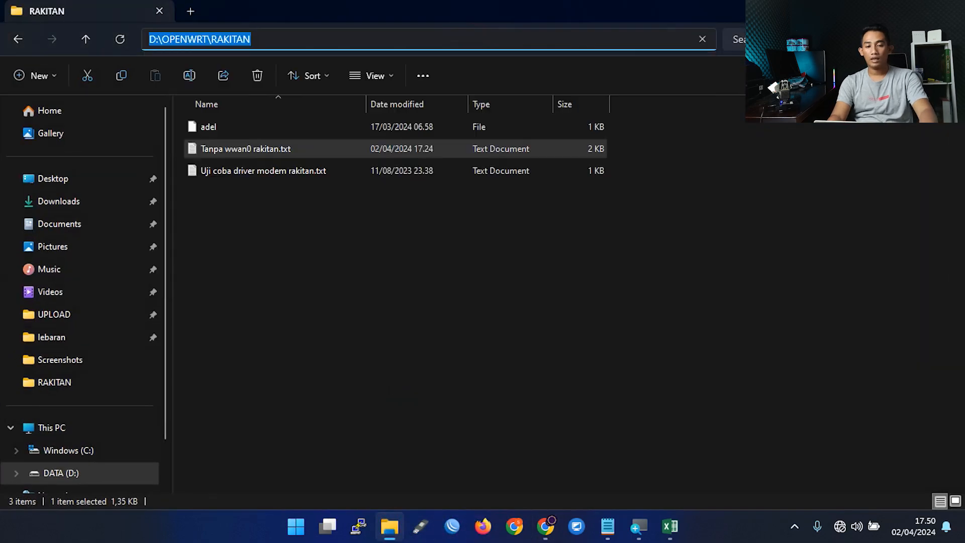
pyautogui.hotkey('alt', 'Tab')
pyautogui.click(355, 258)
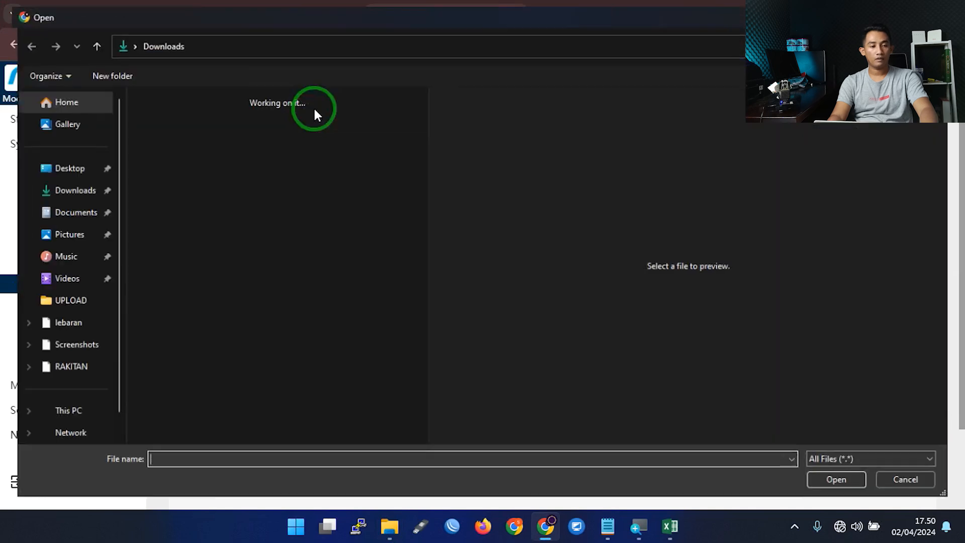
pyautogui.click(326, 44)
pyautogui.hotkey('ctrl', 'v')
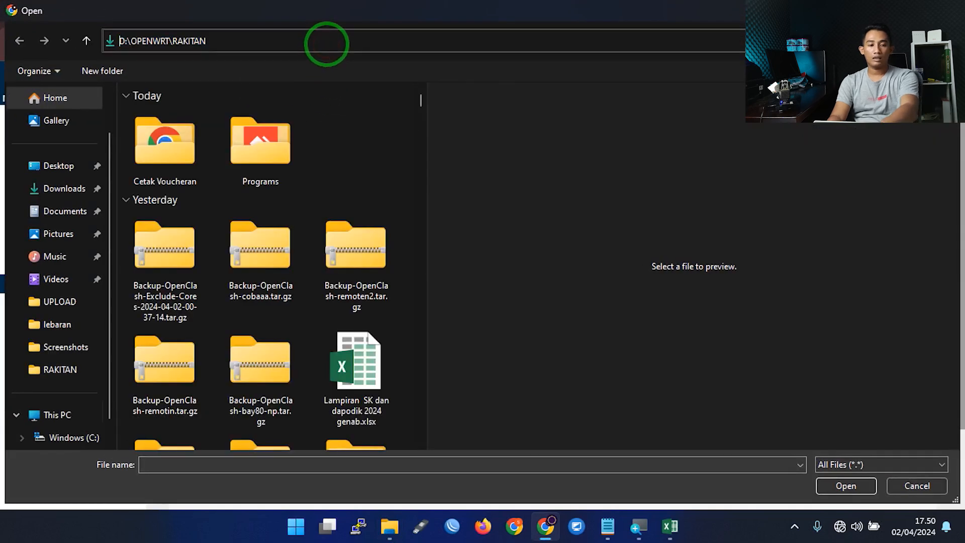
pyautogui.press('Return')
pyautogui.doubleClick(185, 119)
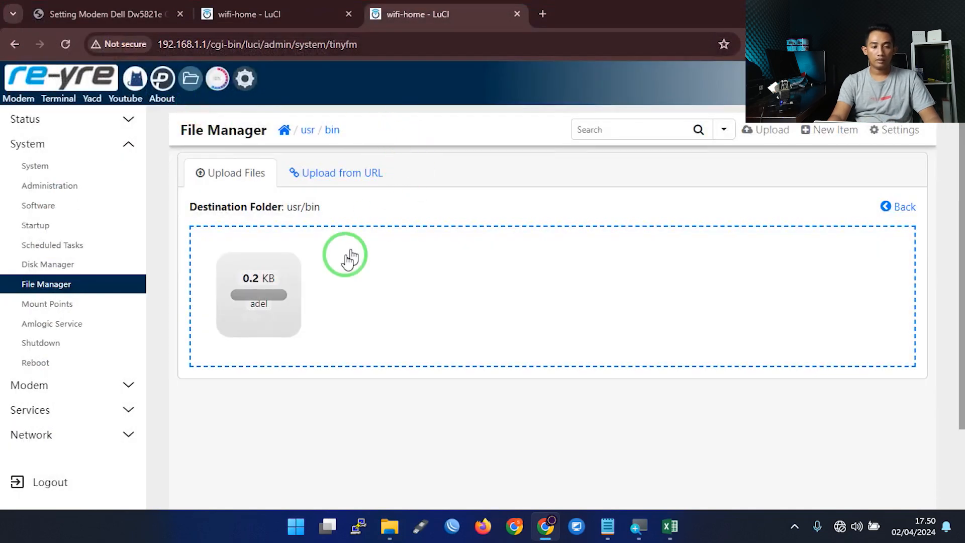
# Change the permissions of adel in usr/bin to allow execution by owner, group and other.
pyautogui.click(331, 130)
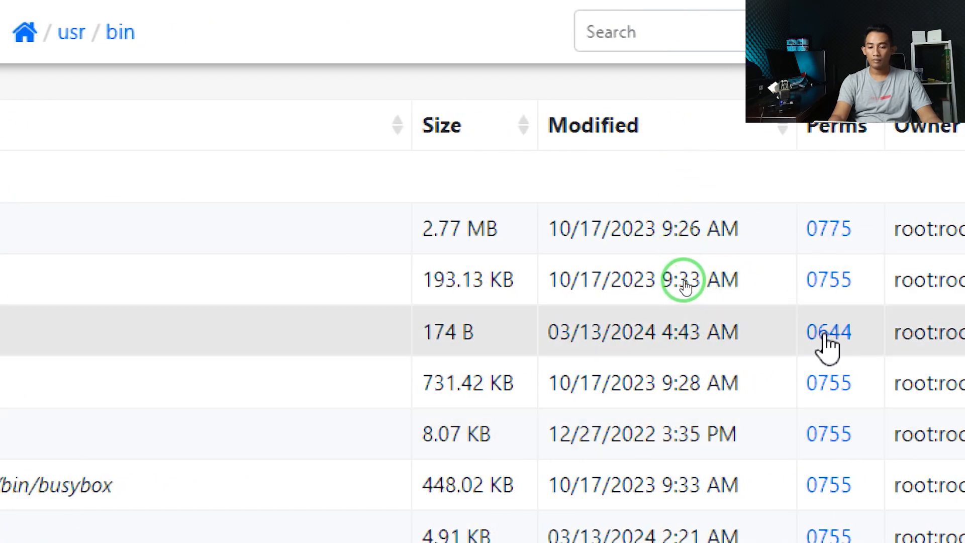
pyautogui.click(825, 336)
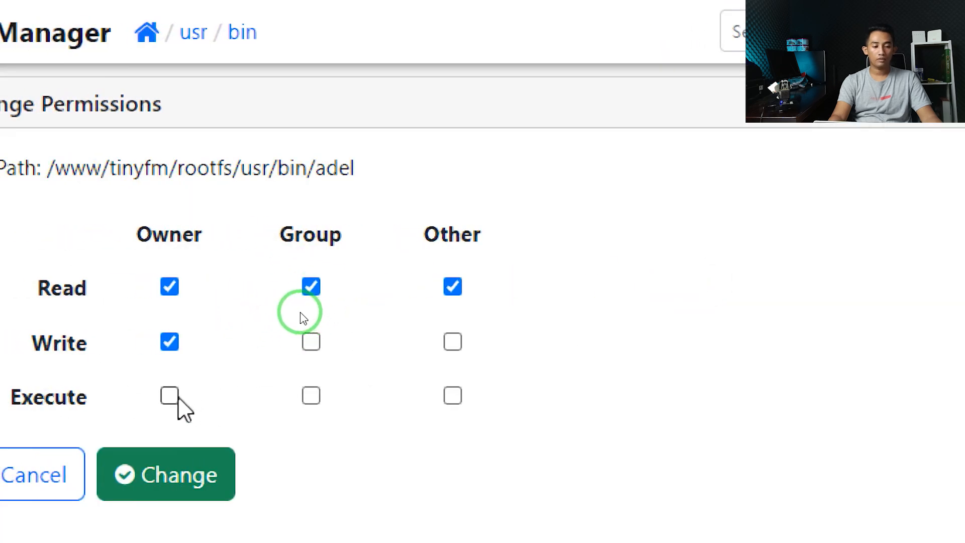
pyautogui.click(171, 395)
pyautogui.click(311, 395)
pyautogui.click(453, 395)
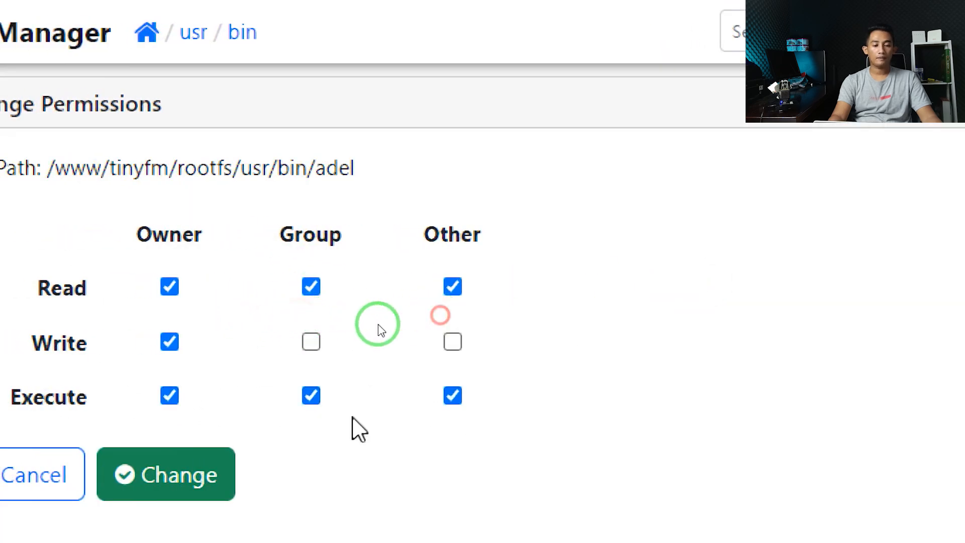
pyautogui.click(133, 487)
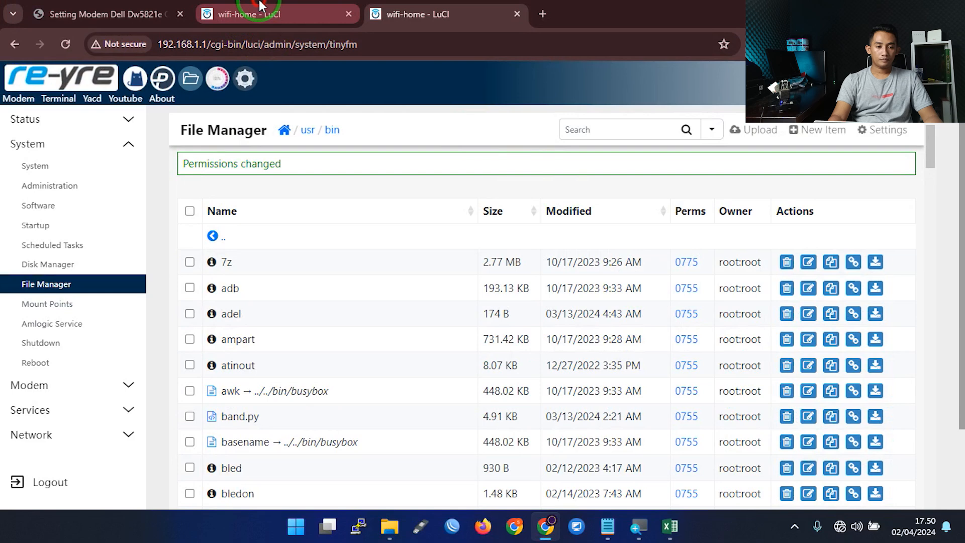
# Delete the wwan0 interface from the router's network interfaces, and save and apply the change.
pyautogui.click(271, 15)
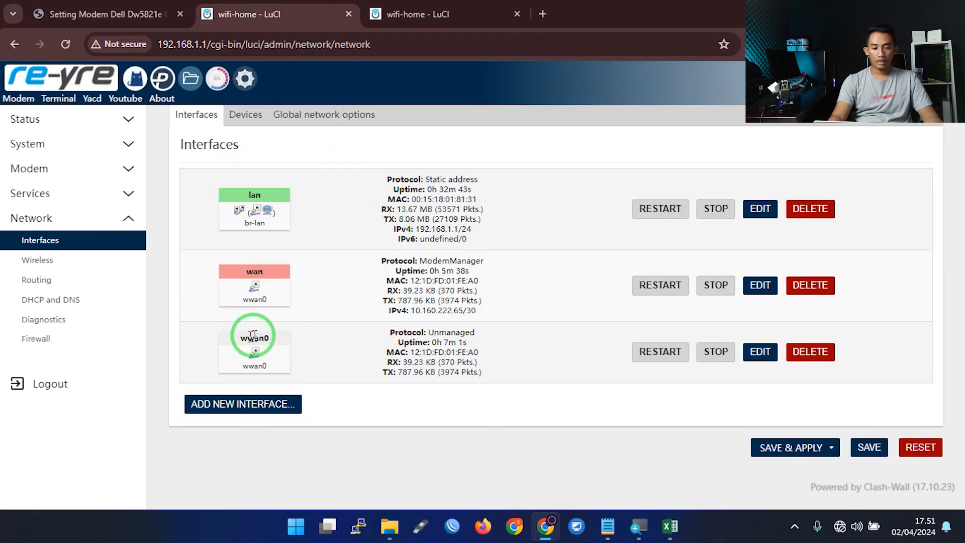
pyautogui.click(808, 354)
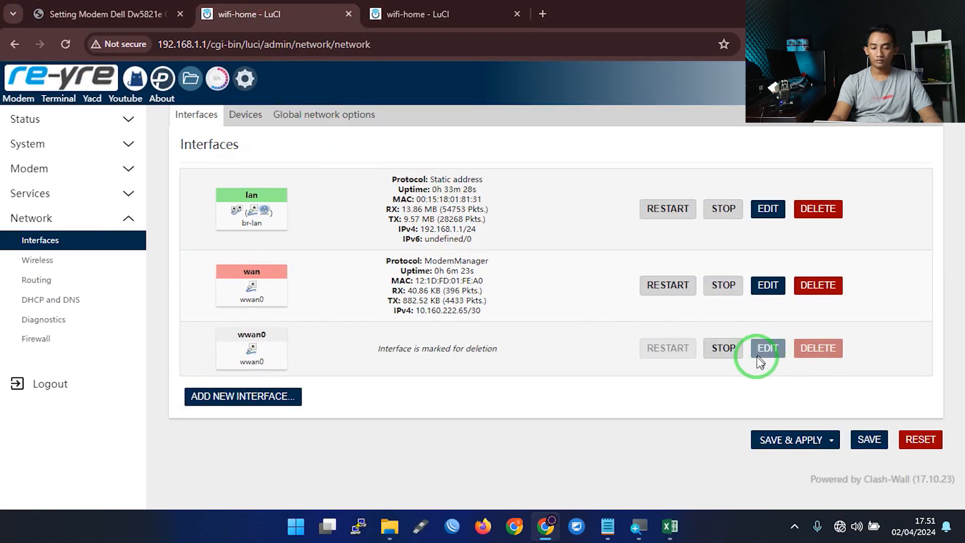
pyautogui.click(786, 442)
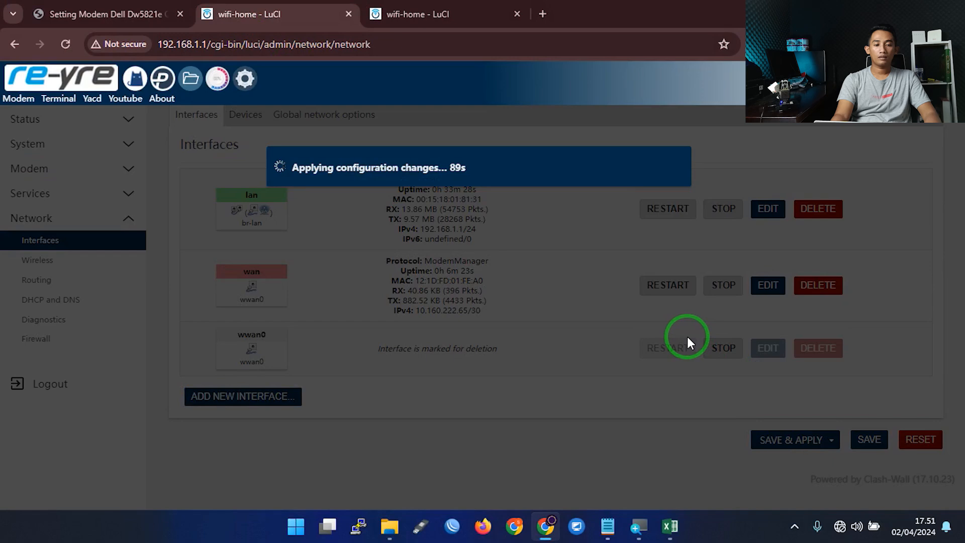
# Copy the local startup line echo "413c 81d7">/sys/bus/usb-serial/drivers/generic/new_id from step 14 of the setup notes.
pyautogui.click(607, 525)
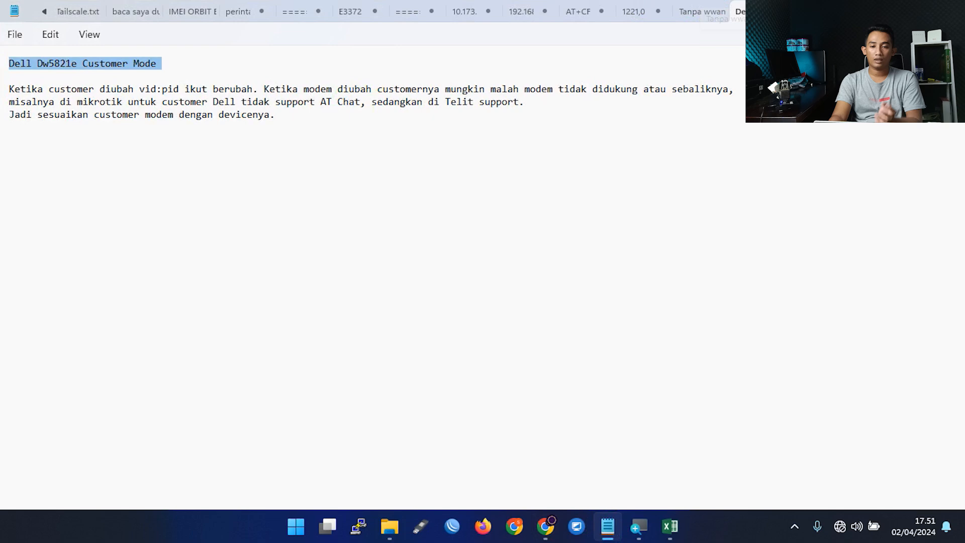
pyautogui.click(770, 12)
pyautogui.click(512, 300)
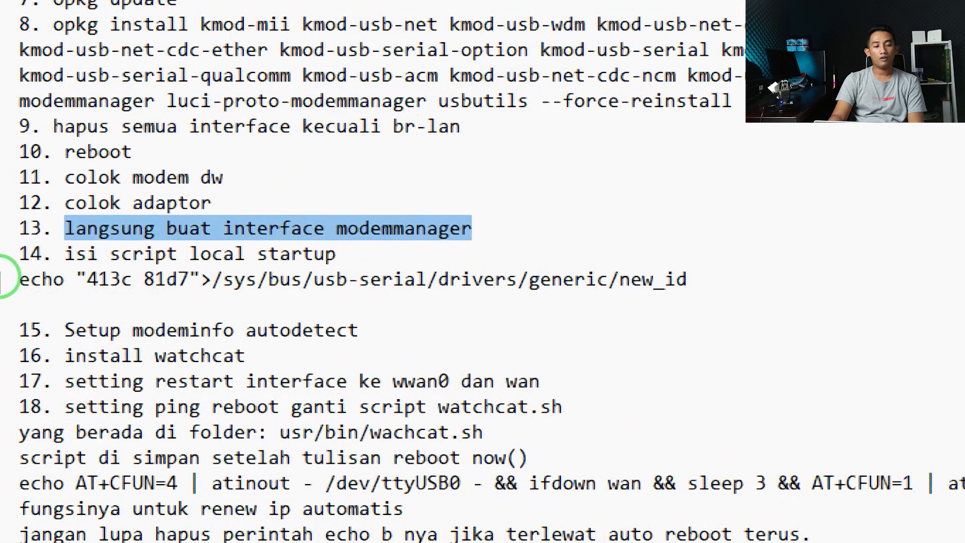
pyautogui.tripleClick(6, 278)
pyautogui.hotkey('ctrl', 'c')
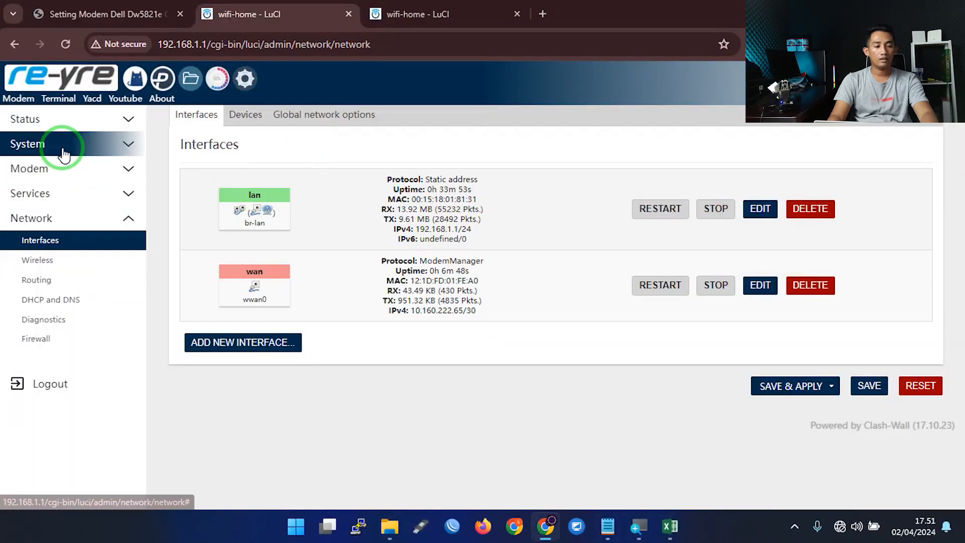
# Paste the copied echo line below the comments in the router's local startup script, without a blank line after it.
pyautogui.click(63, 154)
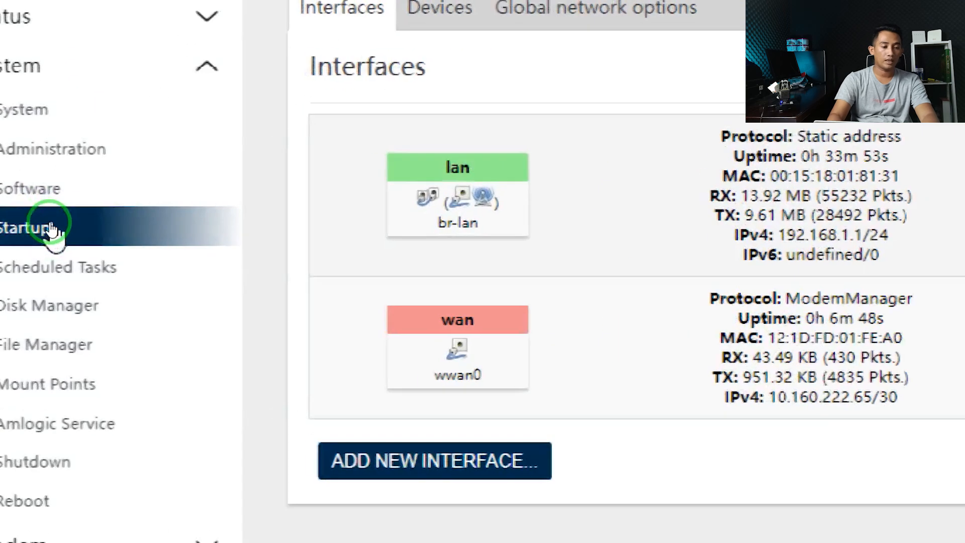
pyautogui.click(52, 227)
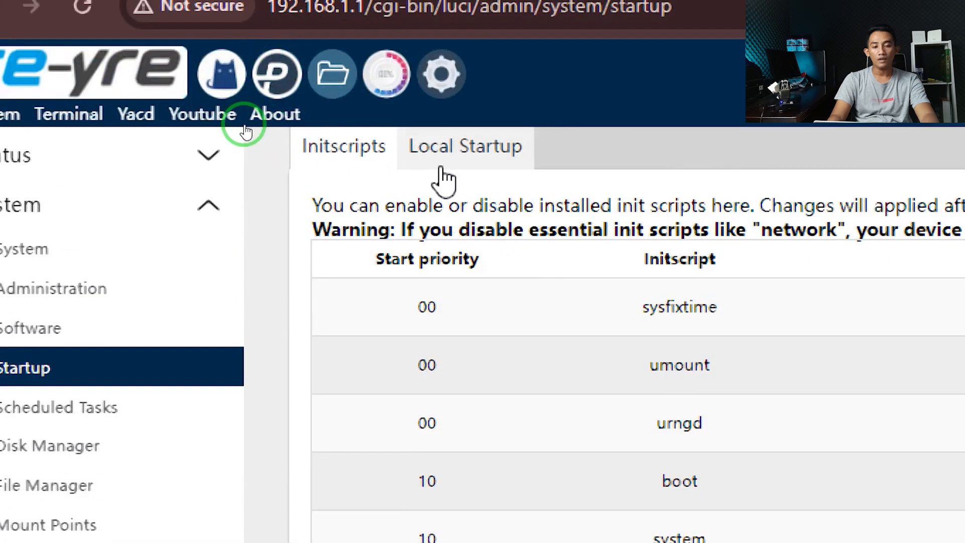
pyautogui.click(458, 85)
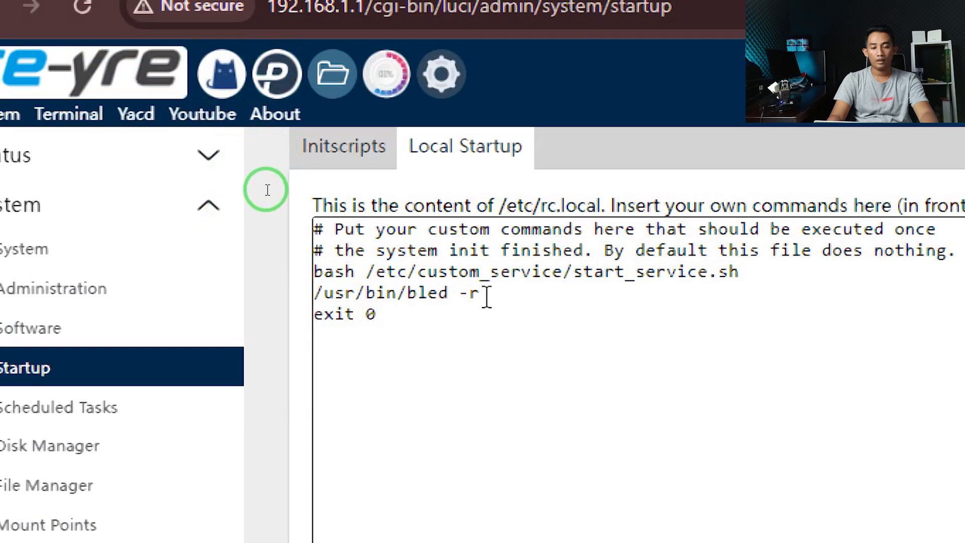
pyautogui.click(886, 256)
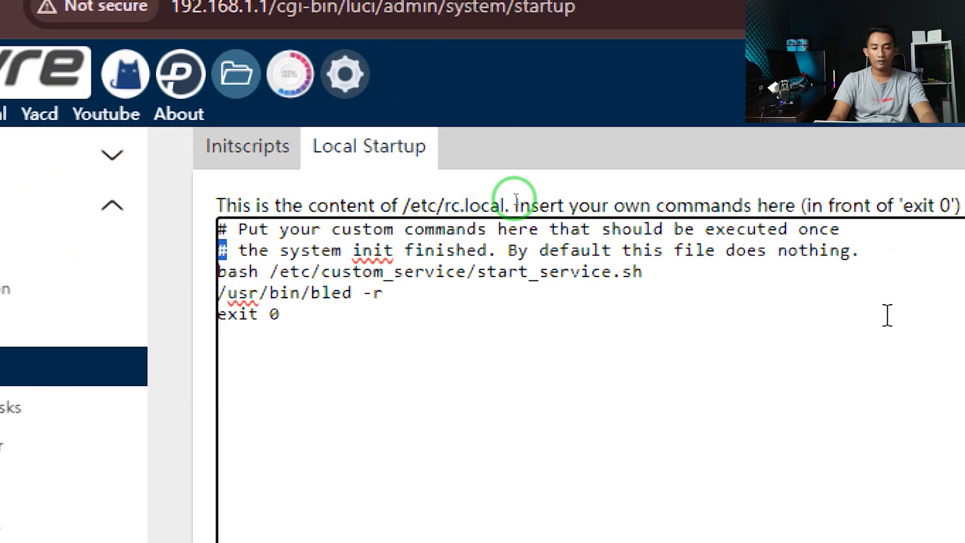
pyautogui.press('Return')
pyautogui.hotkey('ctrl', 'v')
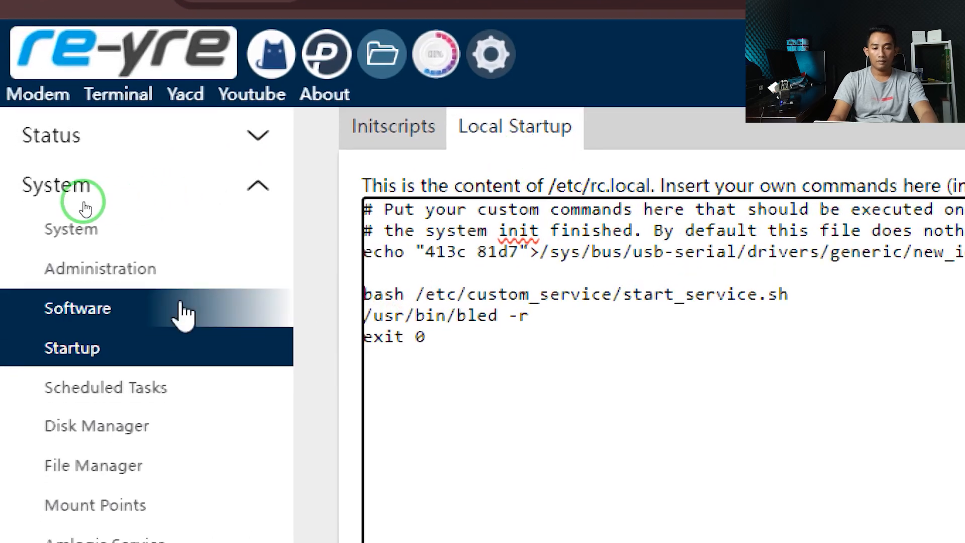
pyautogui.press('Delete')
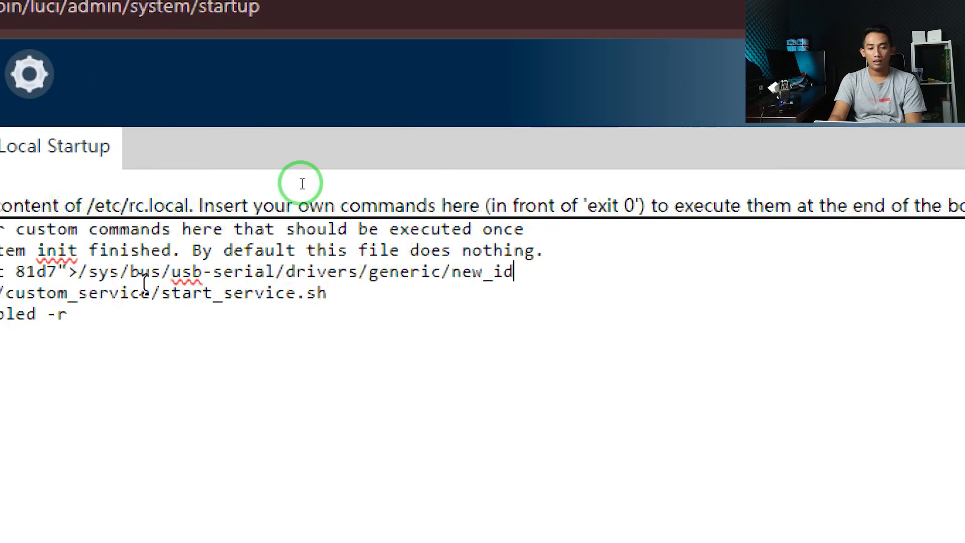
# Add the line sleep 5 && /usr/bin/adel below the echo line in the local startup script.
pyautogui.press('Return')
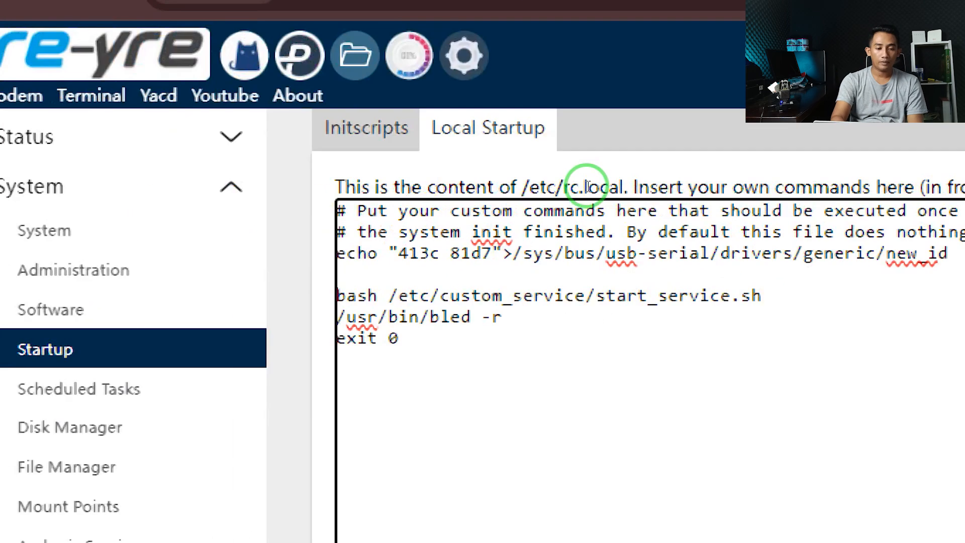
pyautogui.write('/')
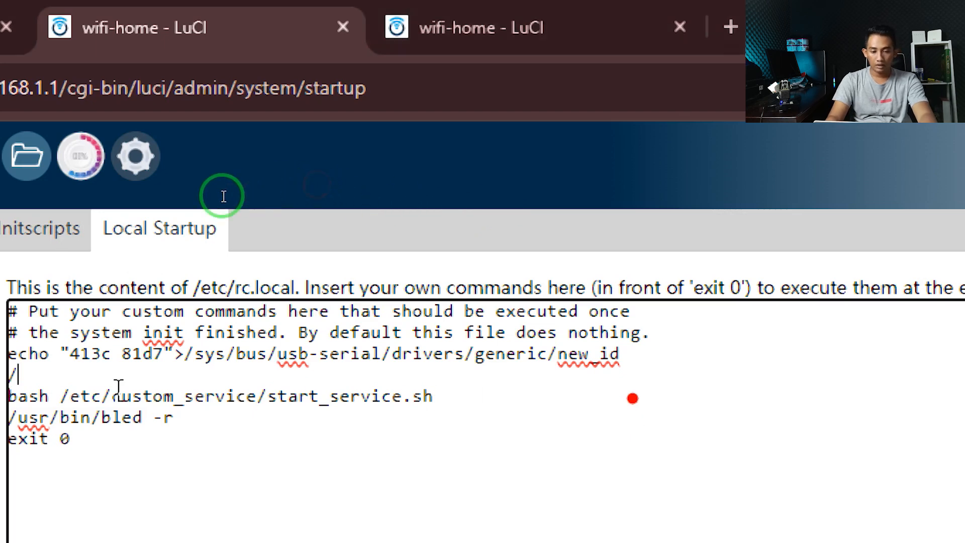
pyautogui.press('BackSpace')
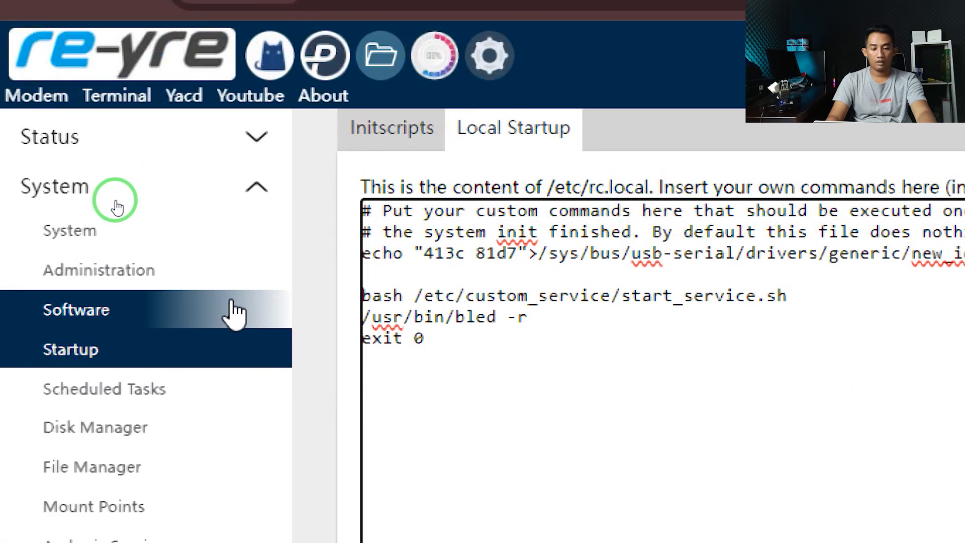
pyautogui.write('sleep 5')
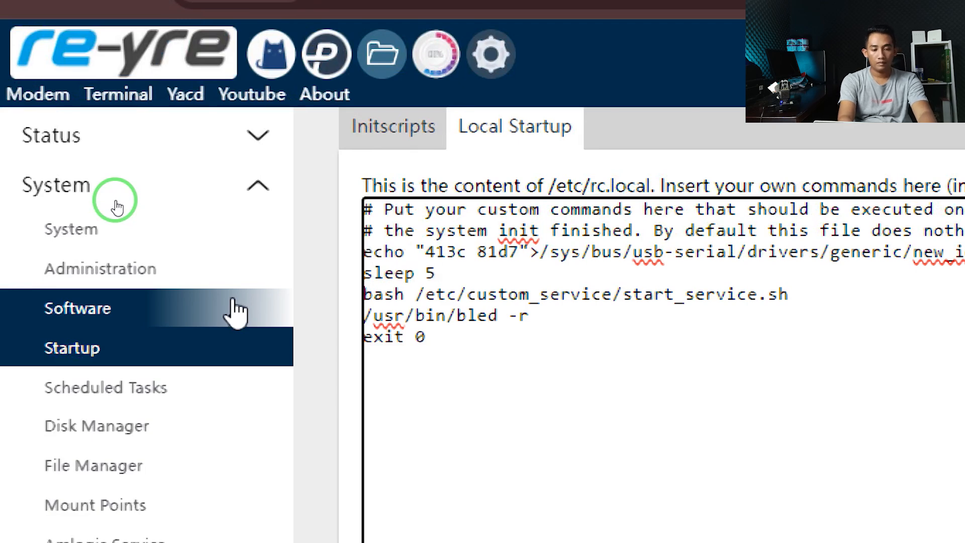
pyautogui.write(' && /usr/bi')
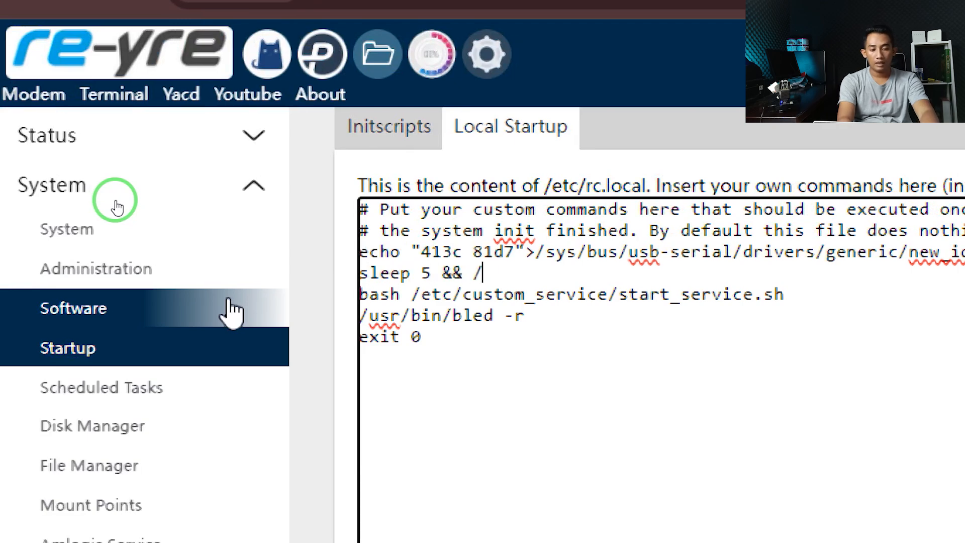
pyautogui.write('n/adel')
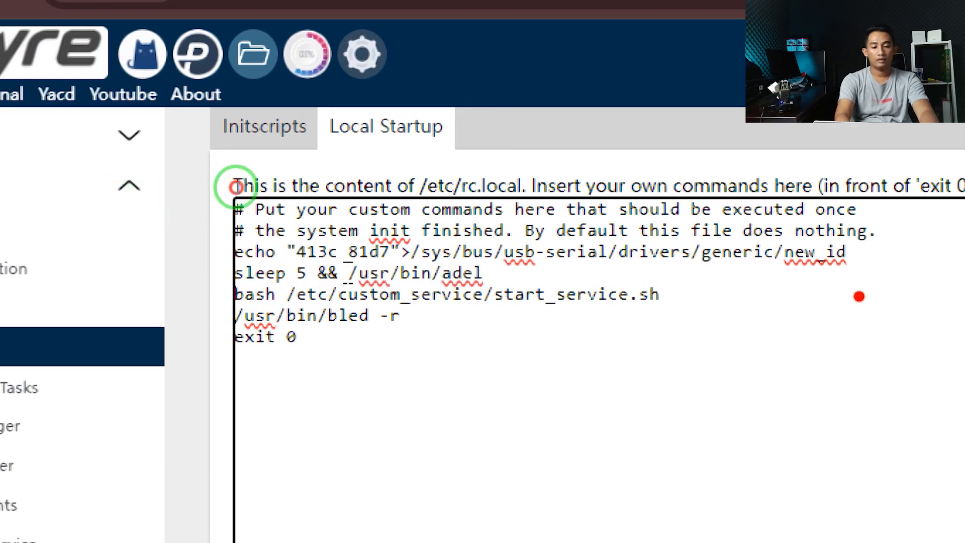
pyautogui.moveTo(348, 274); pyautogui.dragTo(491, 274)
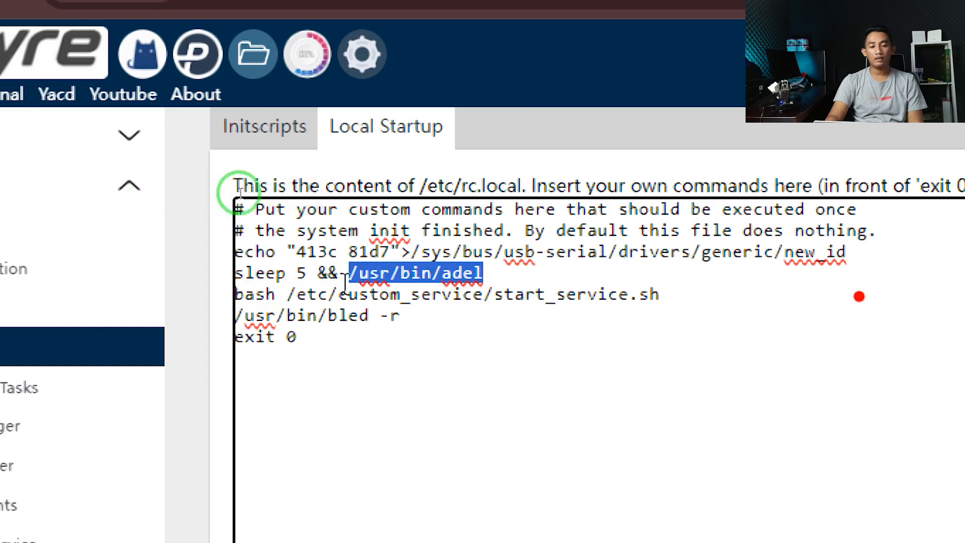
pyautogui.click(493, 274)
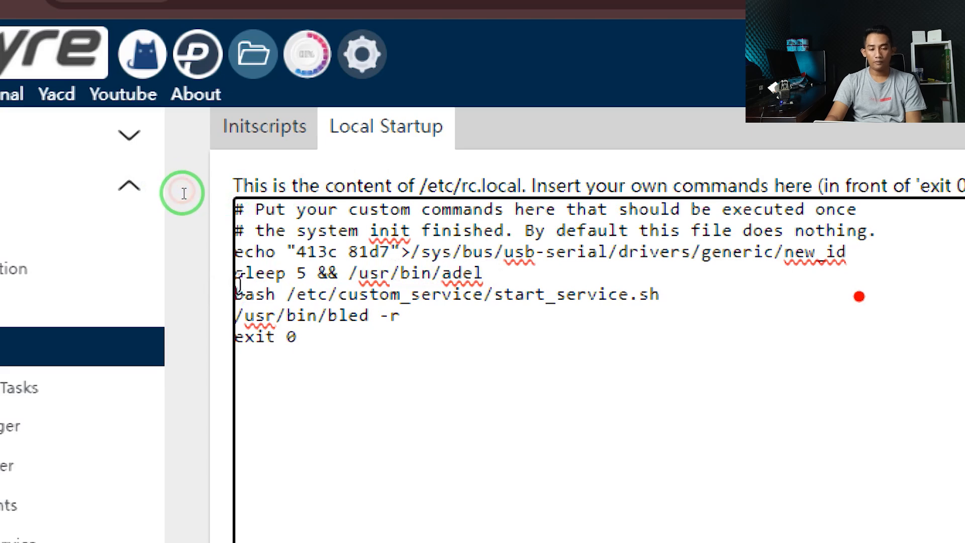
pyautogui.press('Home')
pyautogui.write('#')
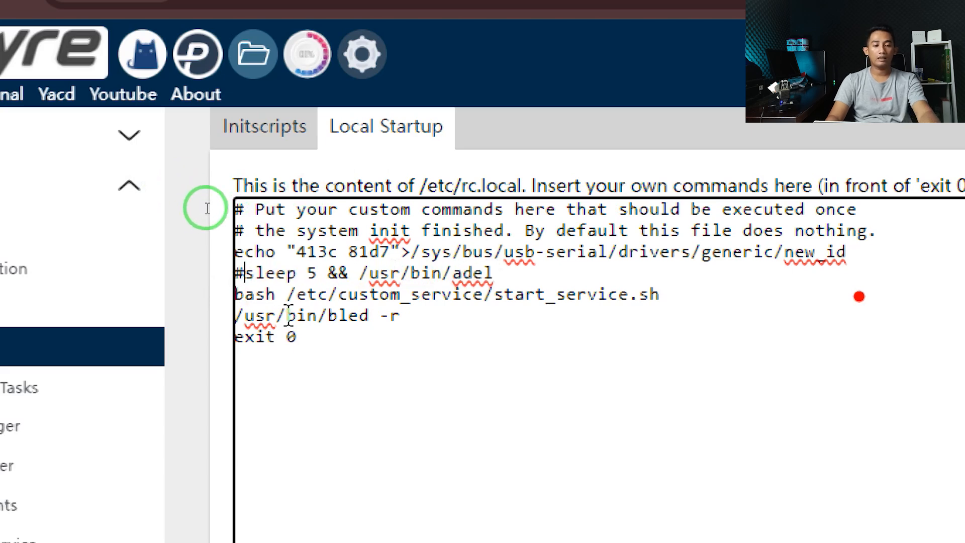
pyautogui.moveTo(245, 274); pyautogui.dragTo(232, 276)
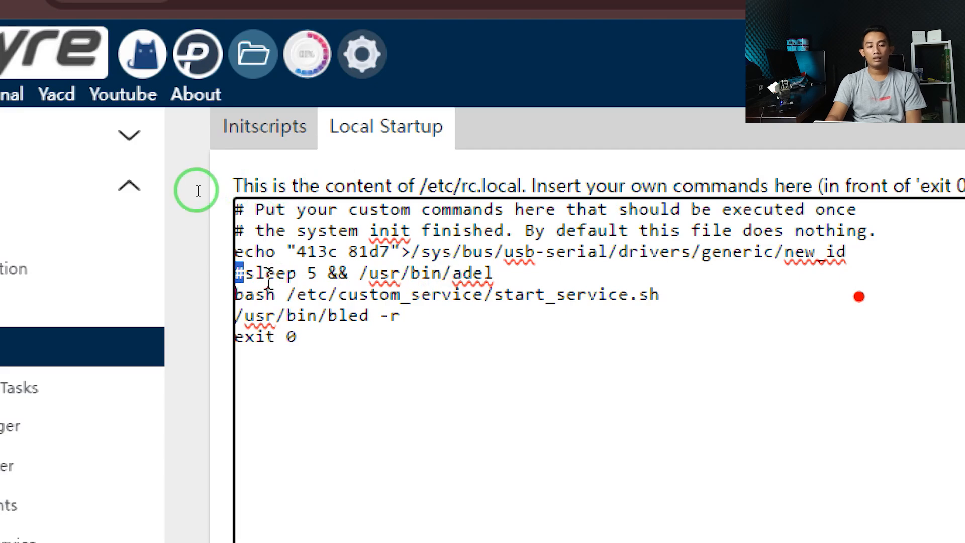
pyautogui.press('BackSpace')
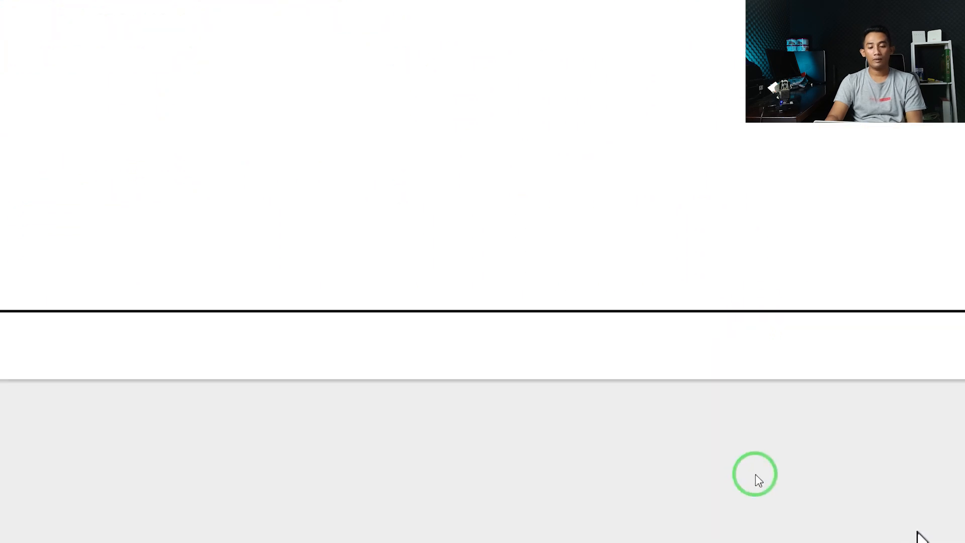
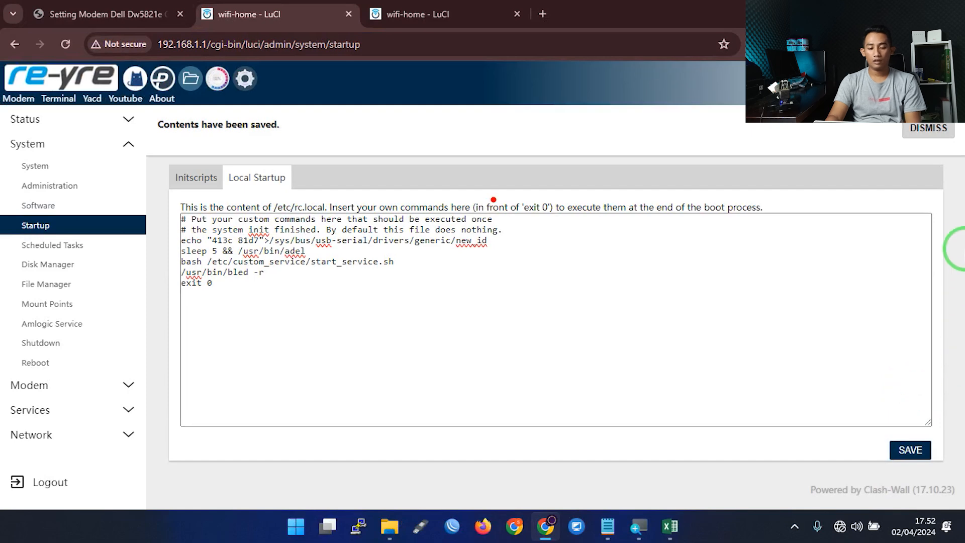
# Save the local startup script and dismiss the notice about it.
pyautogui.click(931, 132)
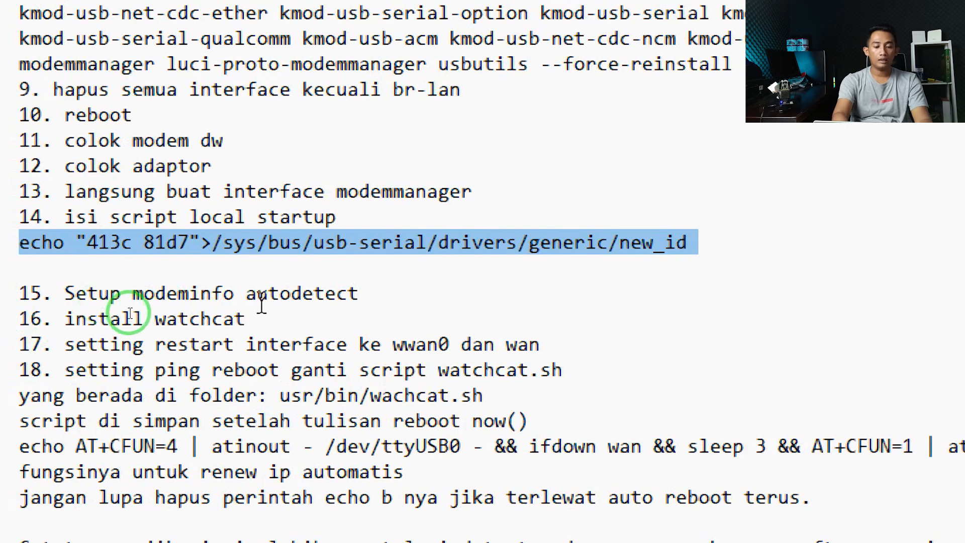
# Read steps 16 to 18 of the setup notes on watchcat, the interface restart and the IP renewal script.
pyautogui.moveTo(260, 325); pyautogui.dragTo(65, 324)
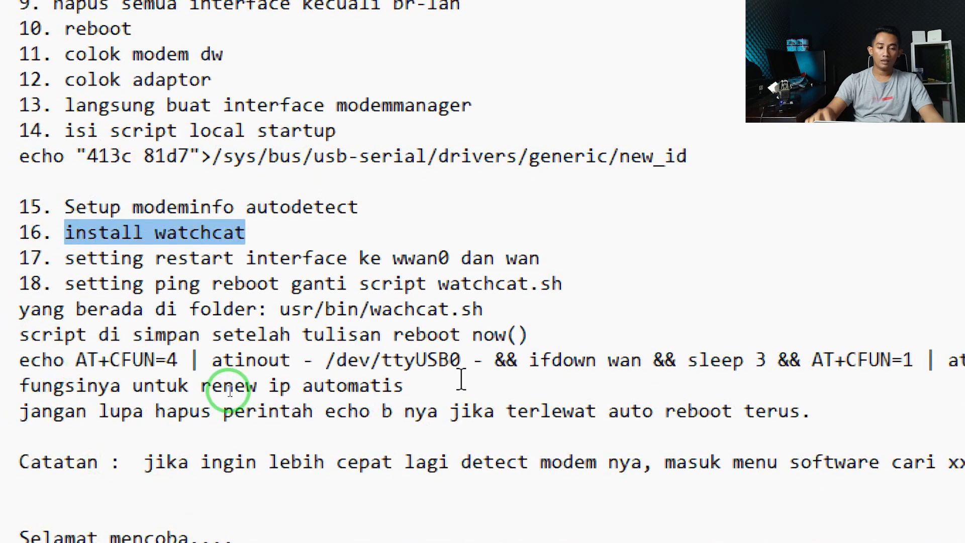
pyautogui.click(6, 365)
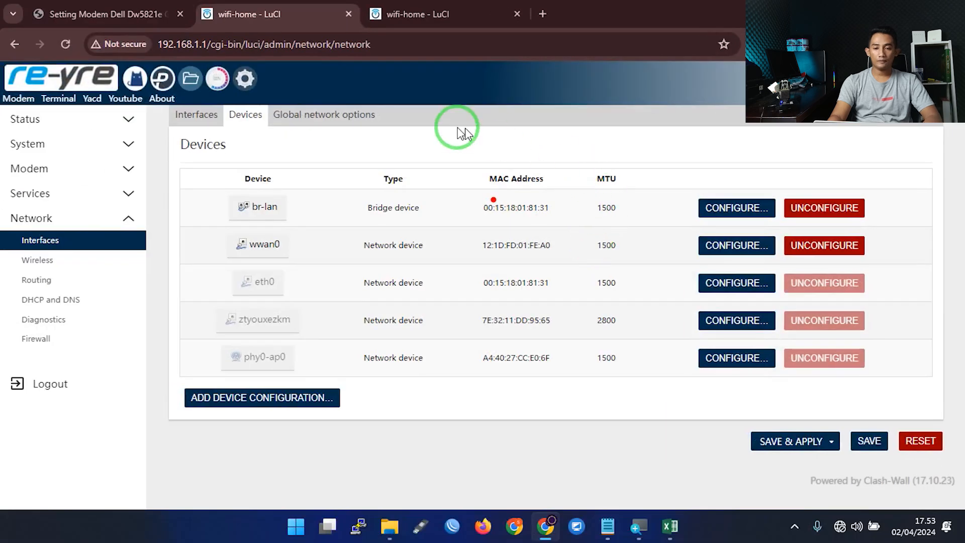
# Reboot the router from its system settings.
pyautogui.click(65, 144)
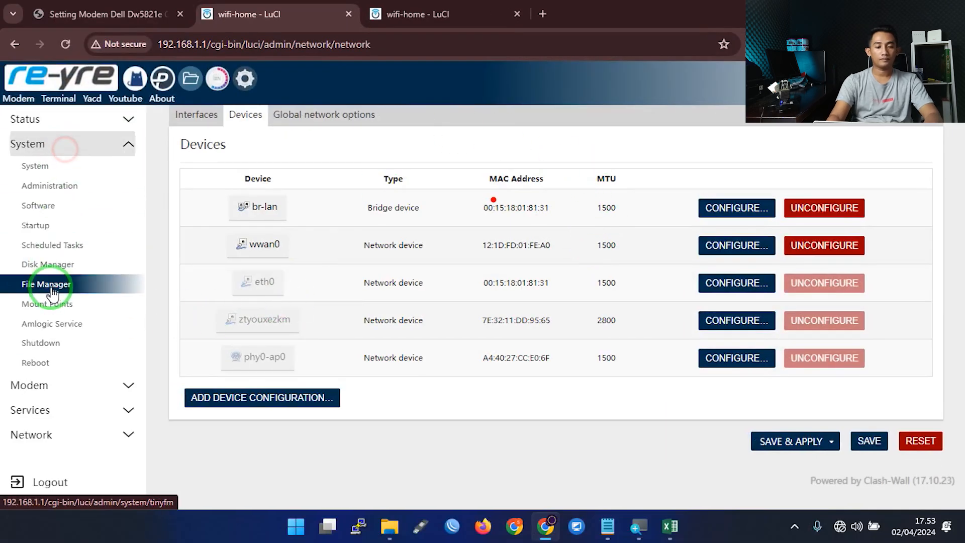
pyautogui.click(50, 361)
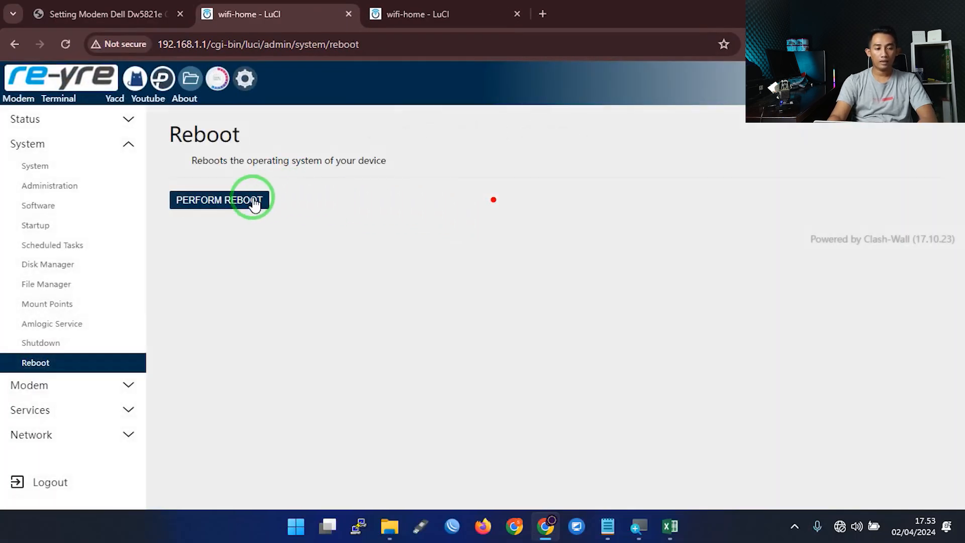
pyautogui.click(251, 200)
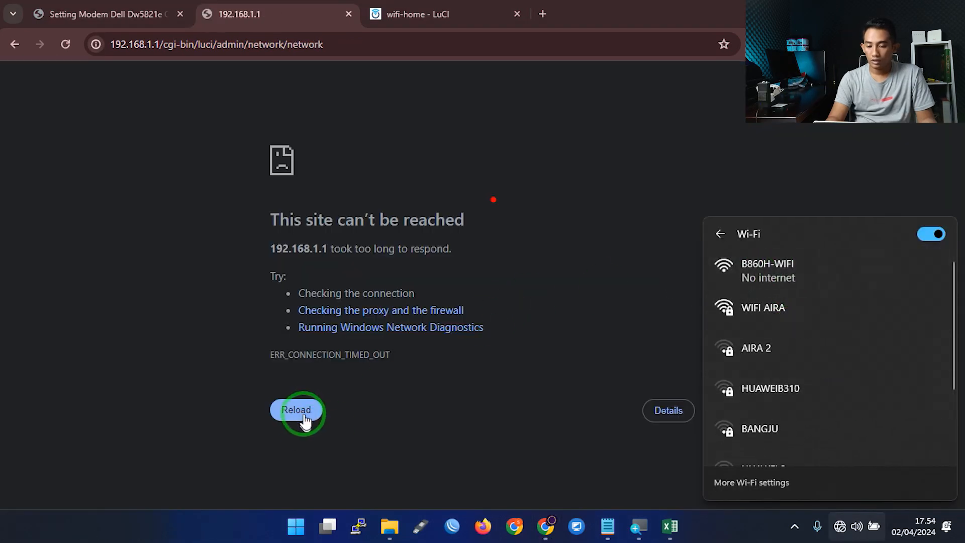
# Log back in to the rebooted router as root with the account password, and close the duplicate router page.
pyautogui.click(299, 413)
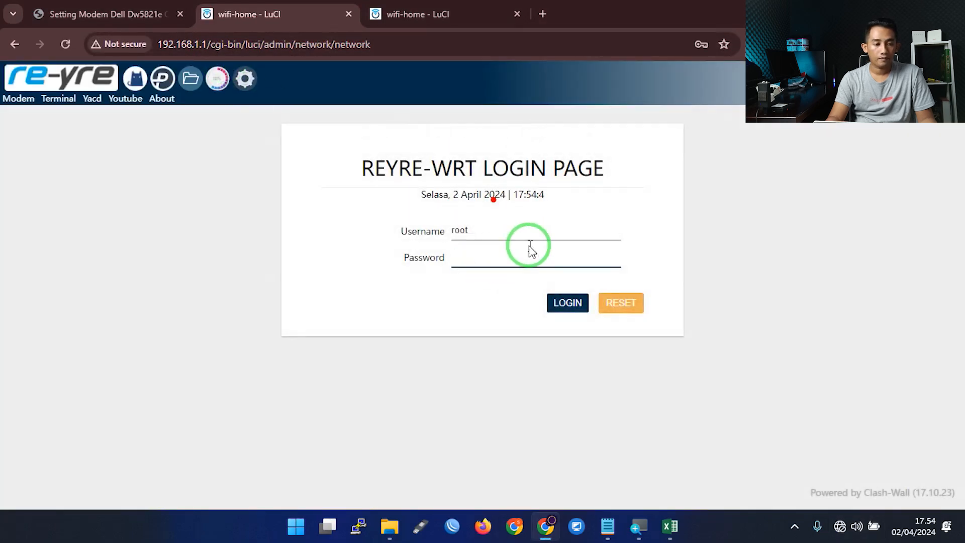
pyautogui.click(526, 259)
pyautogui.click(553, 299)
pyautogui.click(564, 301)
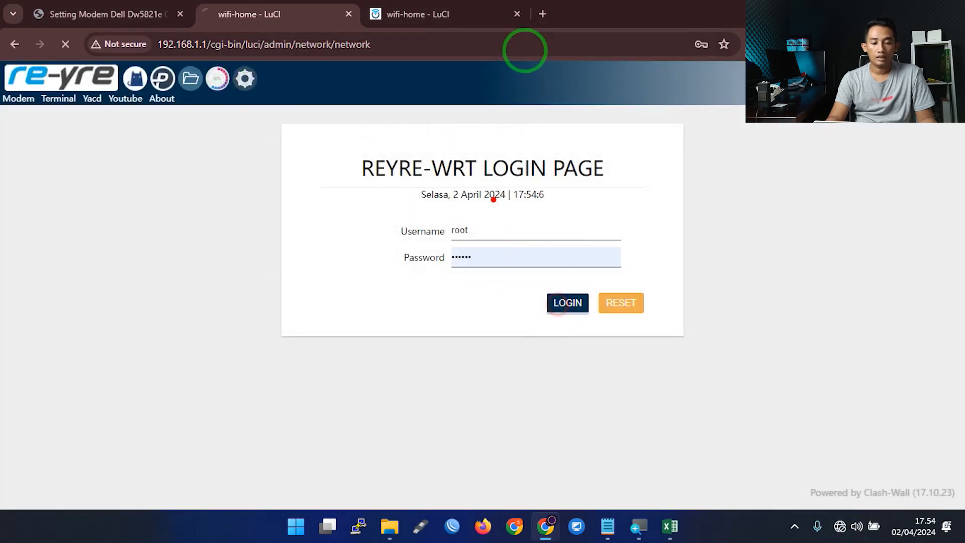
pyautogui.click(517, 14)
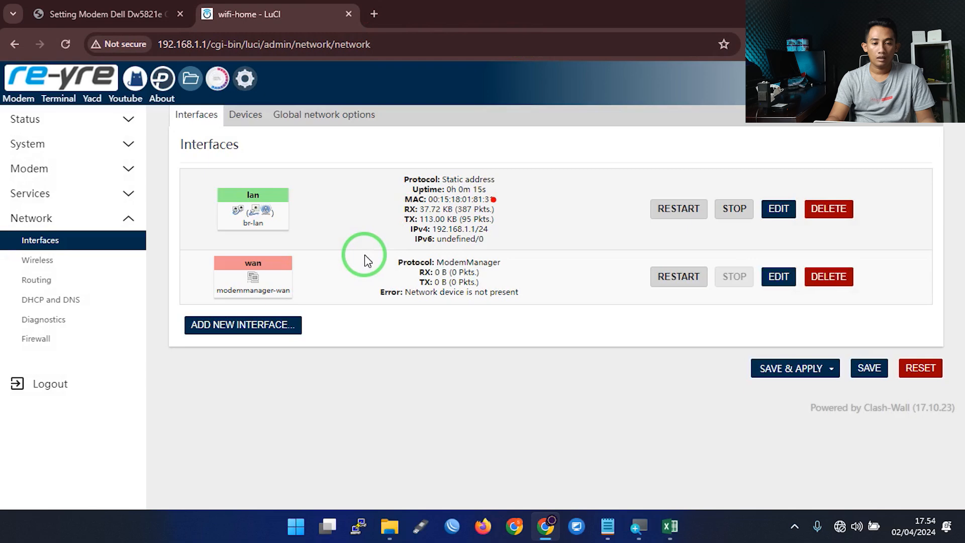
# Examine the wan interface's protocol, traffic and connection status while the modem starts up.
pyautogui.doubleClick(251, 264)
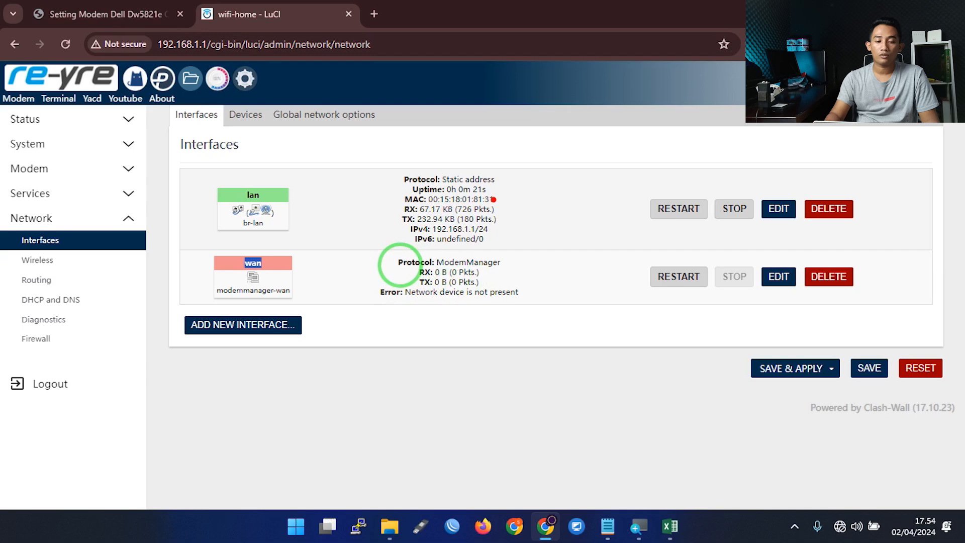
pyautogui.moveTo(399, 262); pyautogui.dragTo(538, 301)
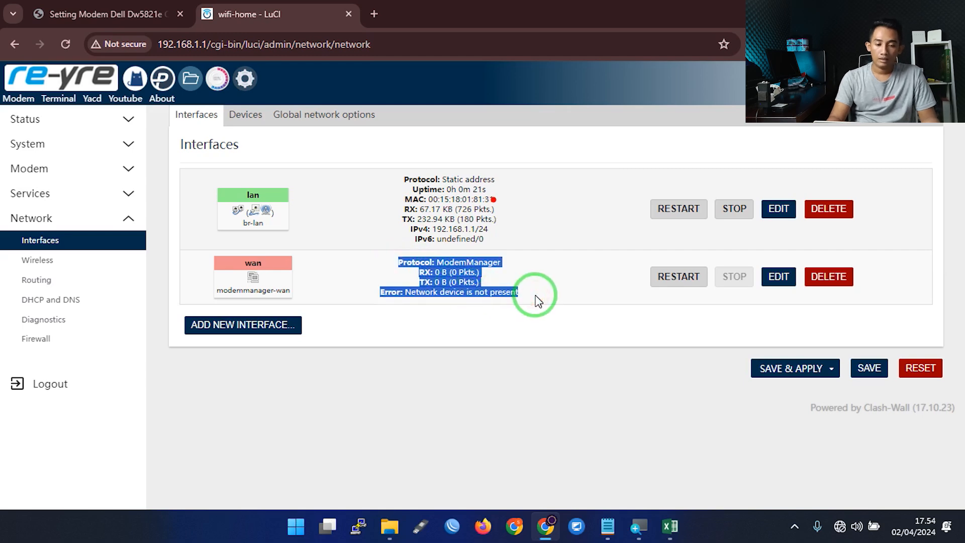
pyautogui.click(537, 300)
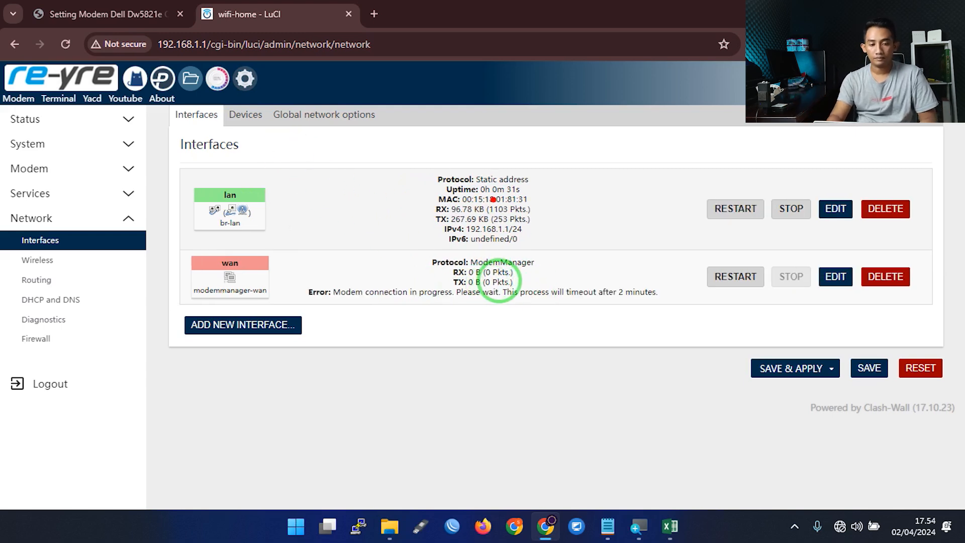
pyautogui.moveTo(442, 265); pyautogui.dragTo(647, 321)
pyautogui.click(651, 323)
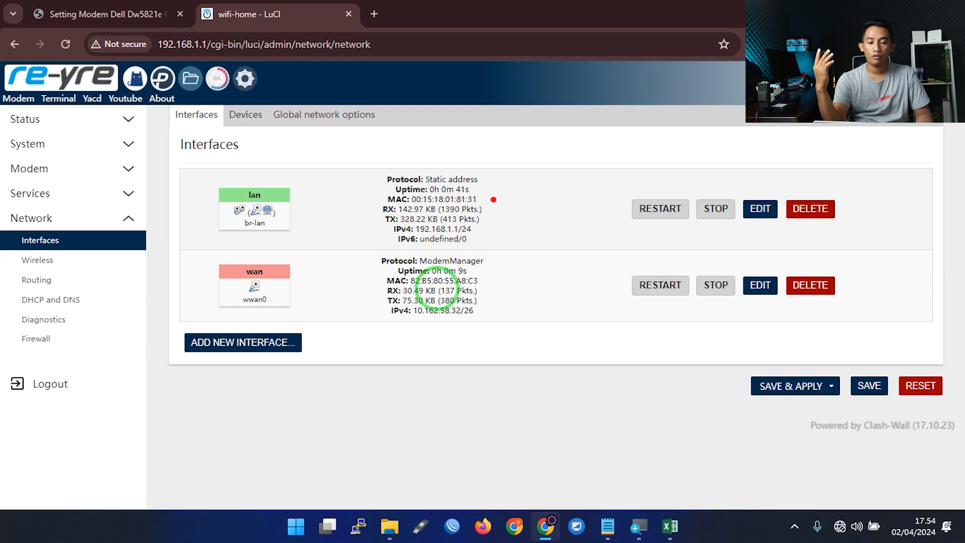
# Add the line sleep 5 && /usr/bin/adel below the echo line of step 14 in the setup notes.
pyautogui.click(608, 537)
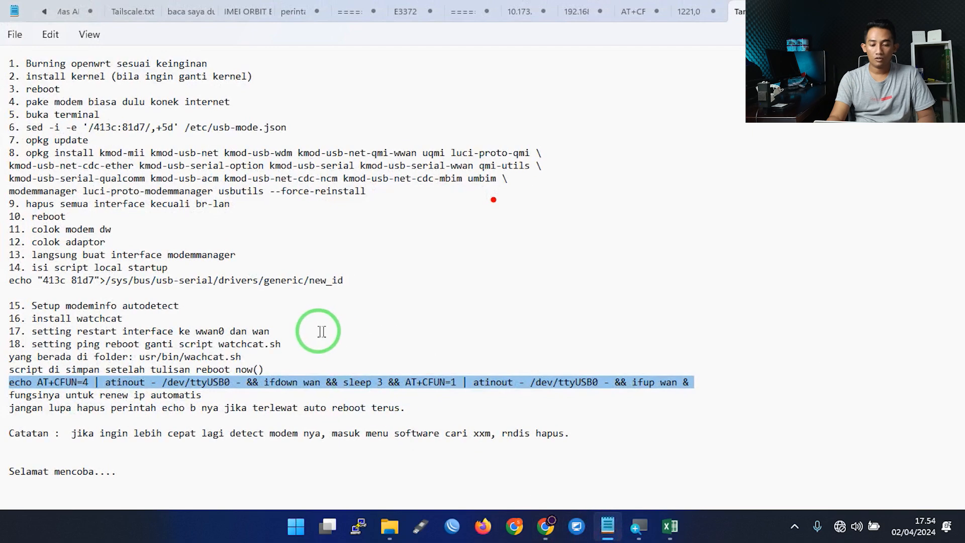
pyautogui.click(312, 294)
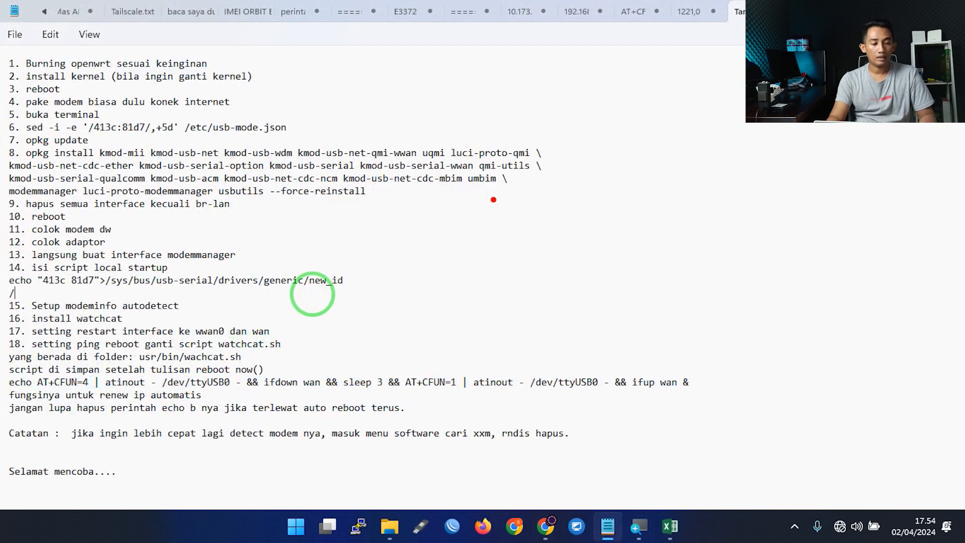
pyautogui.write('sleep ')
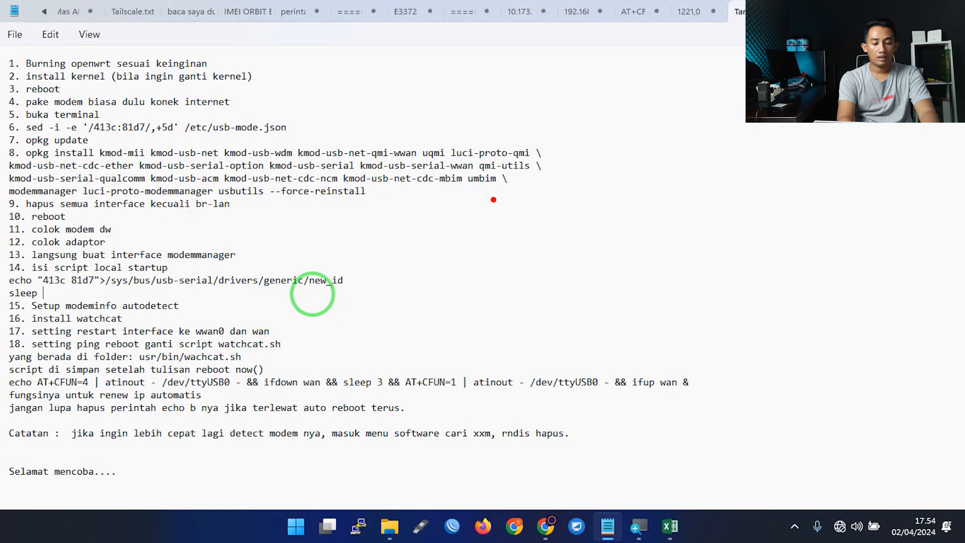
pyautogui.write('5 ')
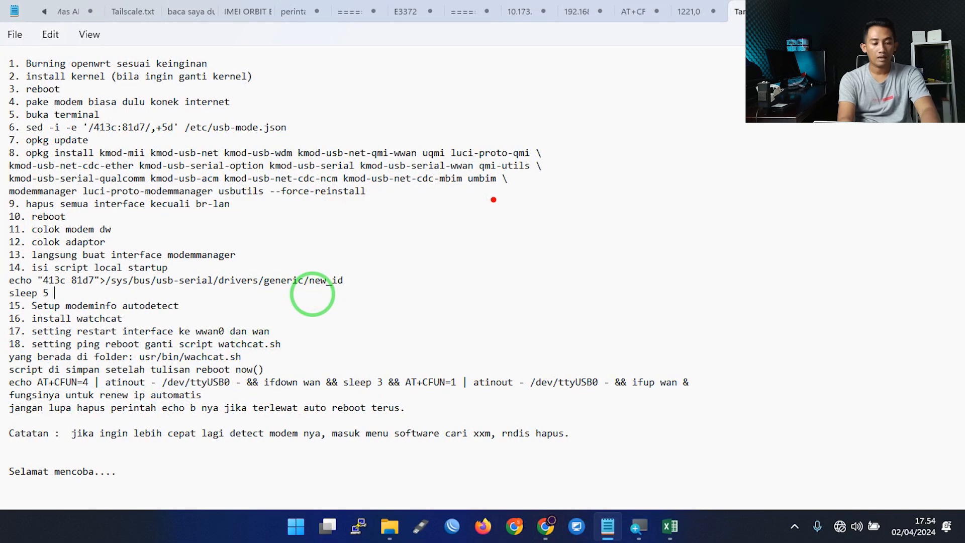
pyautogui.write('&& ')
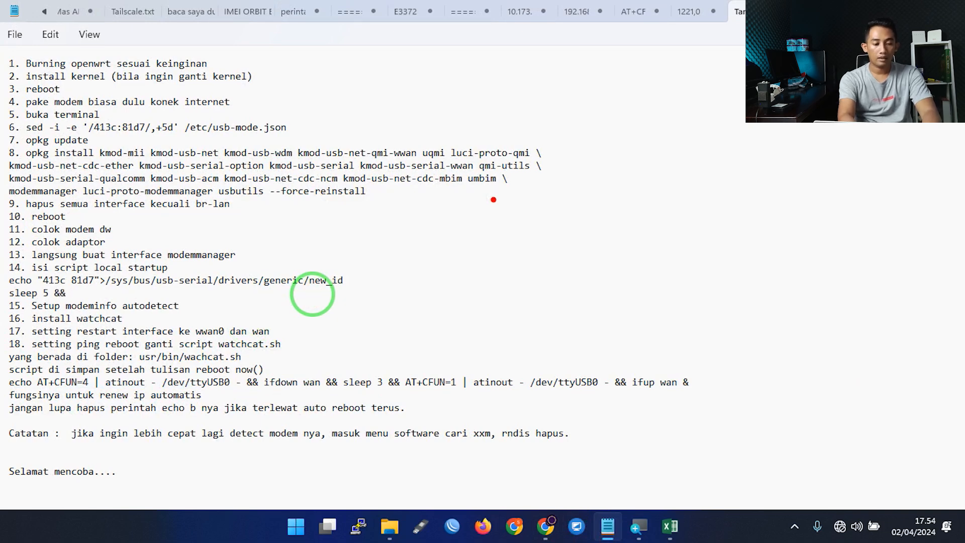
pyautogui.write('/usr/bi')
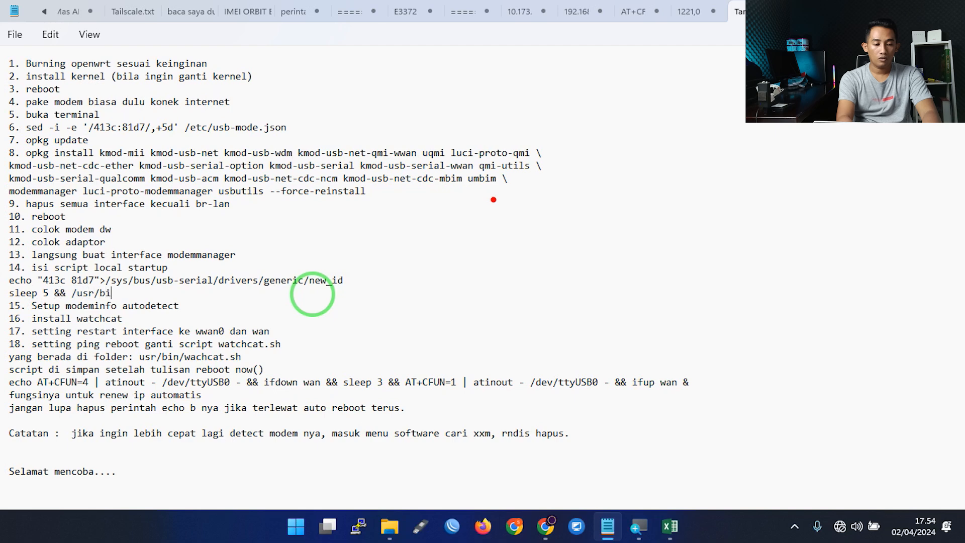
pyautogui.write('n/adel')
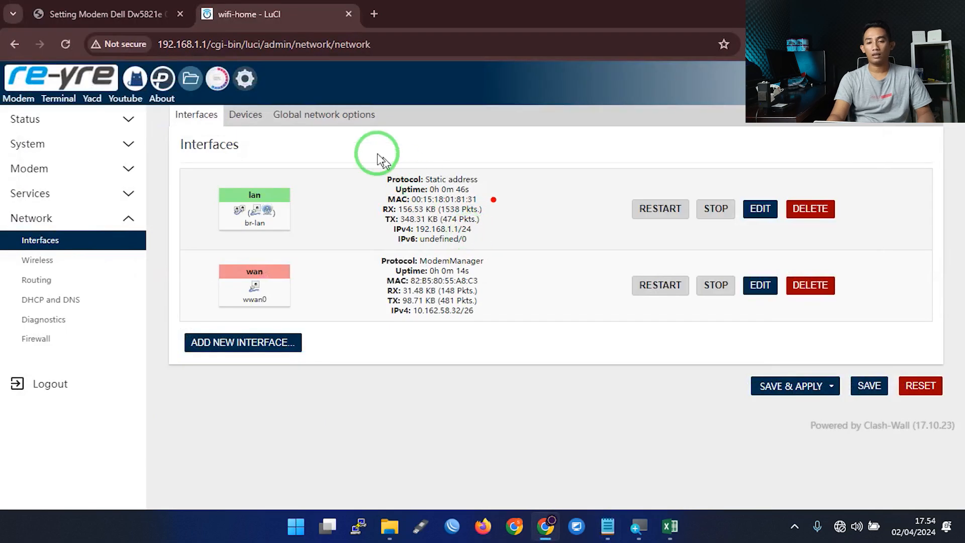
# Check the wan interface's protocol, uptime, MAC address and IPv4 address in the interface list.
pyautogui.click(245, 78)
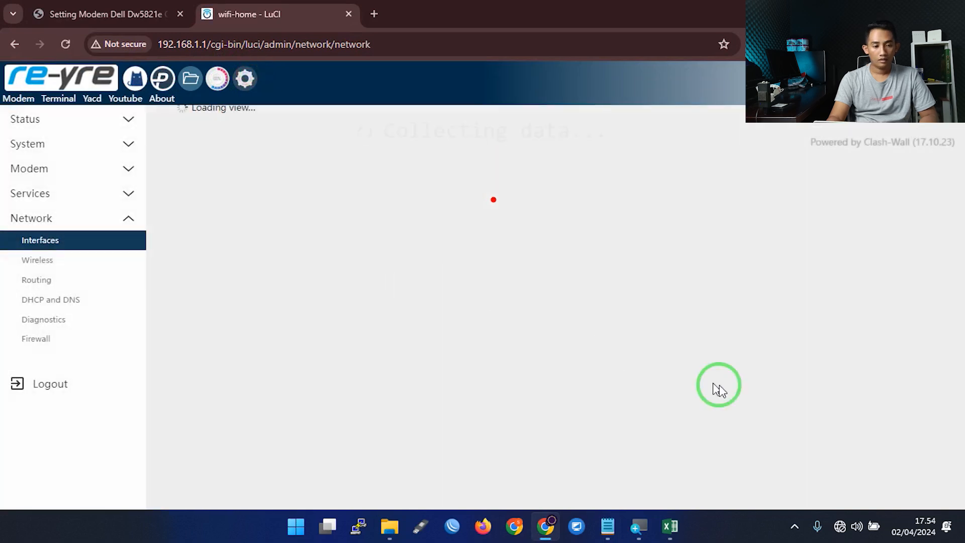
pyautogui.moveTo(549, 334); pyautogui.dragTo(373, 261)
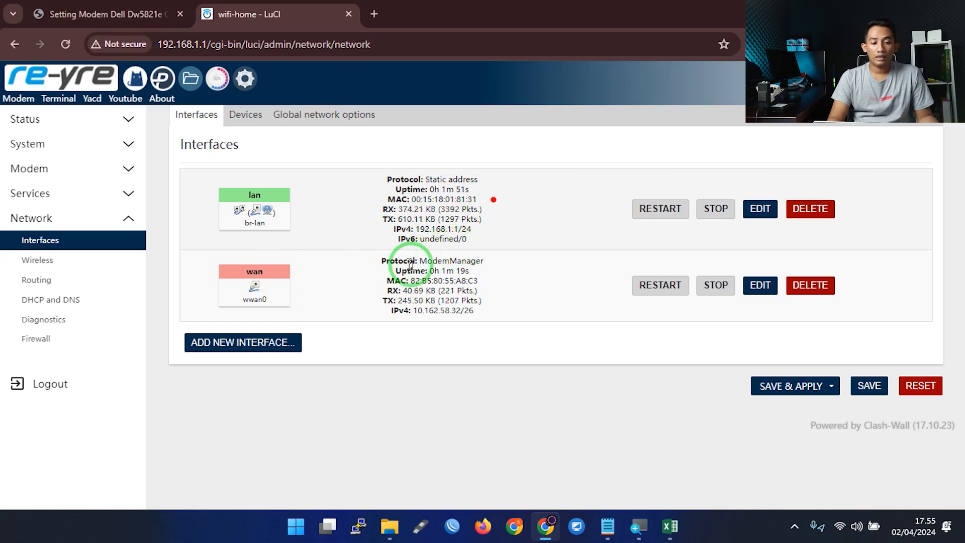
pyautogui.moveTo(420, 260); pyautogui.dragTo(483, 322)
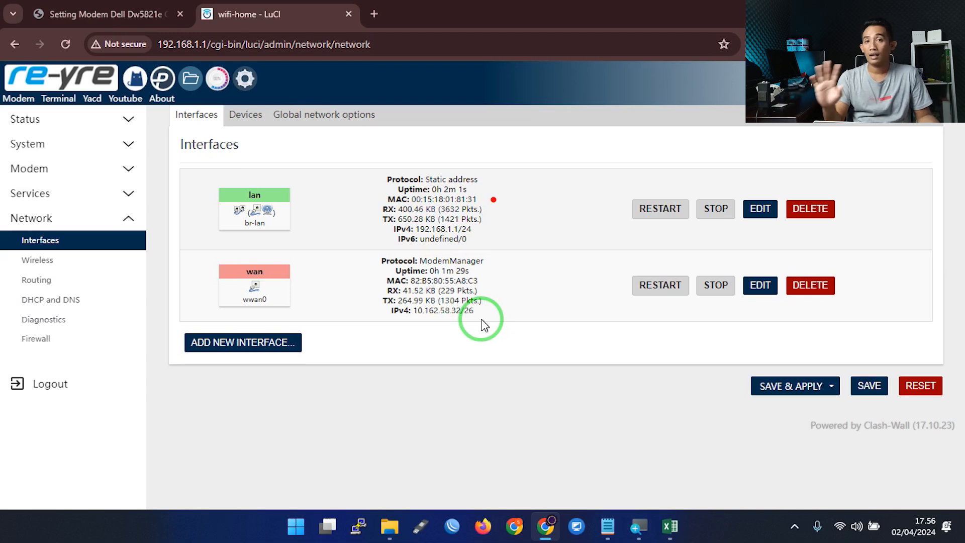
pyautogui.moveTo(483, 324); pyautogui.dragTo(420, 259)
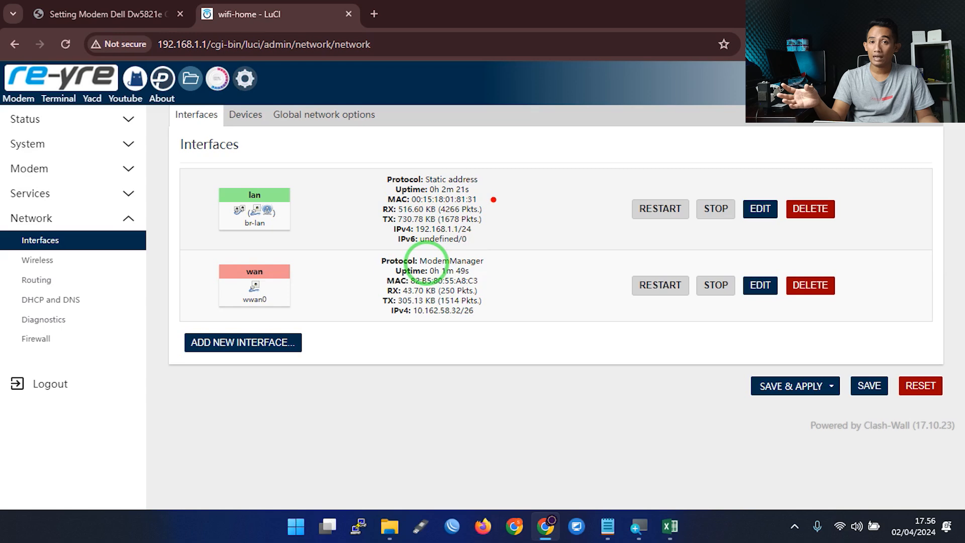
# Create an interface named wwan0 with the Unmanaged protocol on the wwan0 device, and save and apply the change.
pyautogui.click(248, 340)
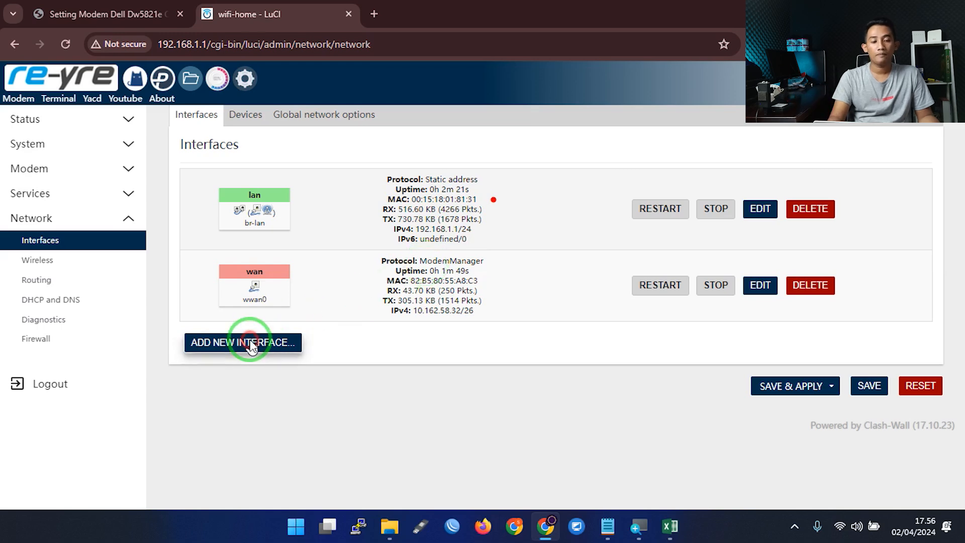
pyautogui.click(334, 240)
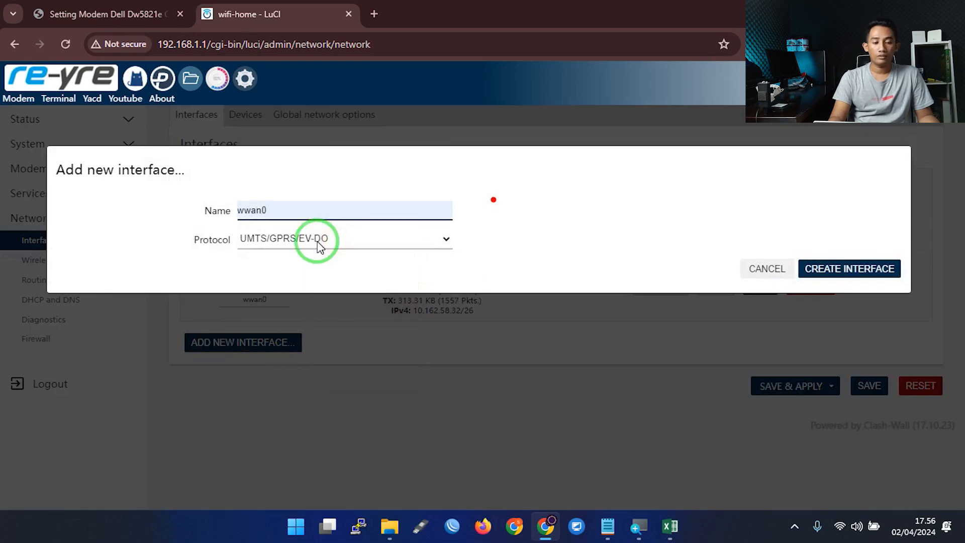
pyautogui.click(318, 241)
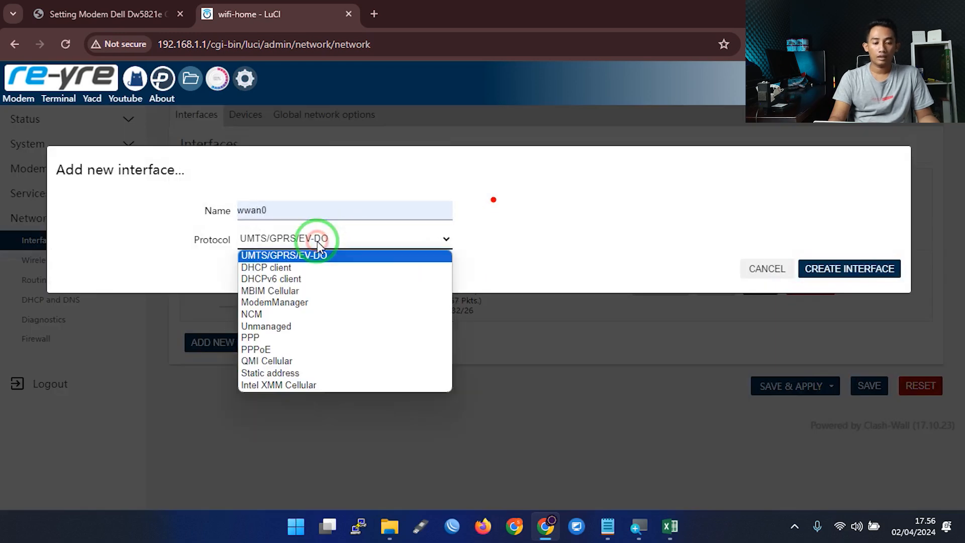
pyautogui.click(282, 326)
pyautogui.click(310, 271)
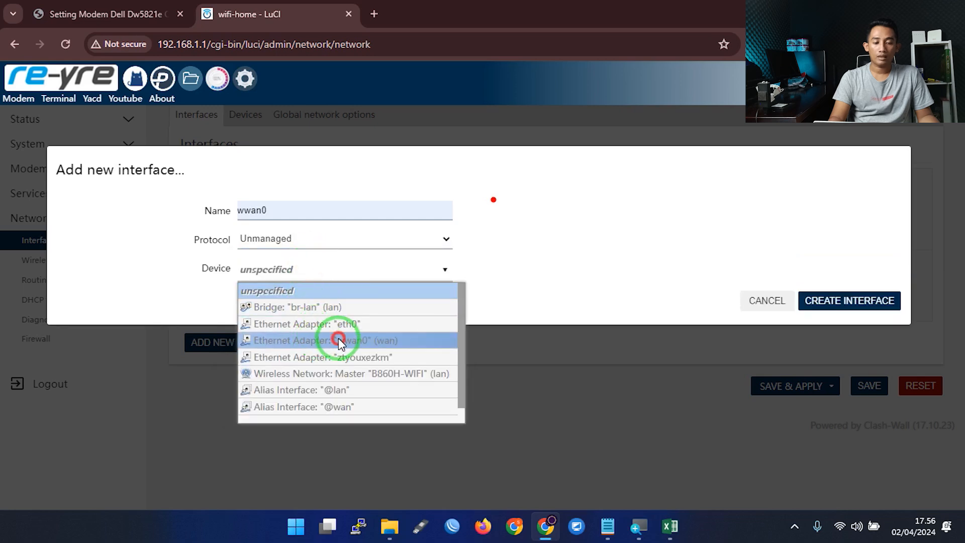
pyautogui.click(340, 341)
pyautogui.click(851, 300)
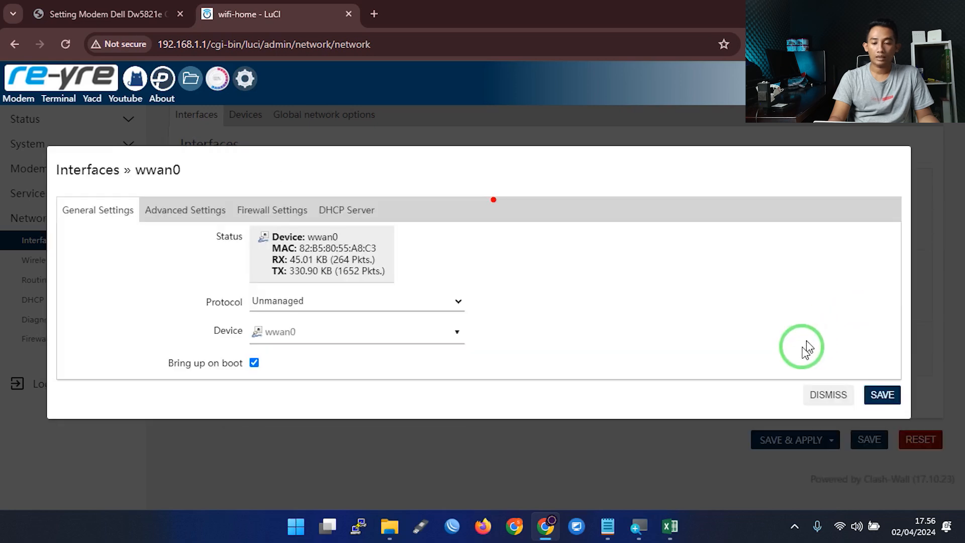
pyautogui.click(882, 394)
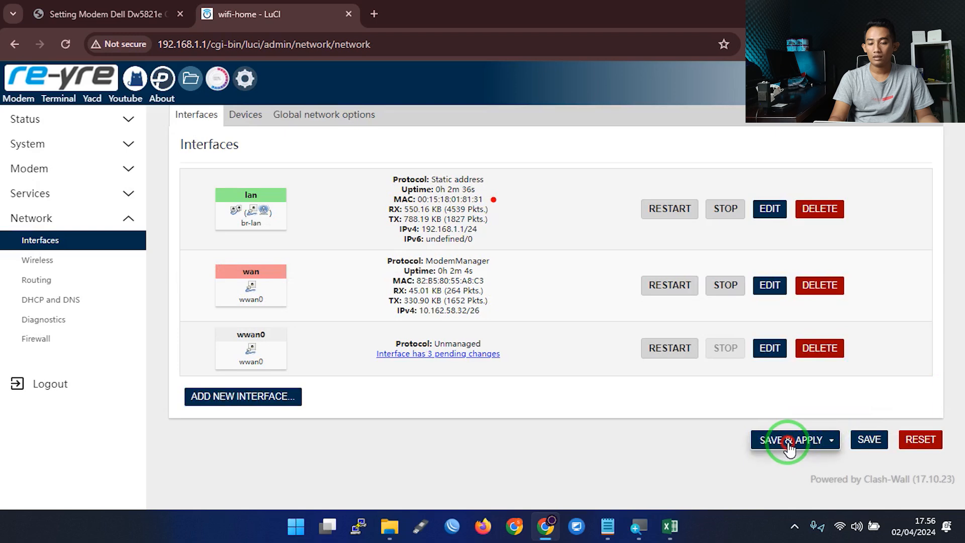
pyautogui.click(788, 441)
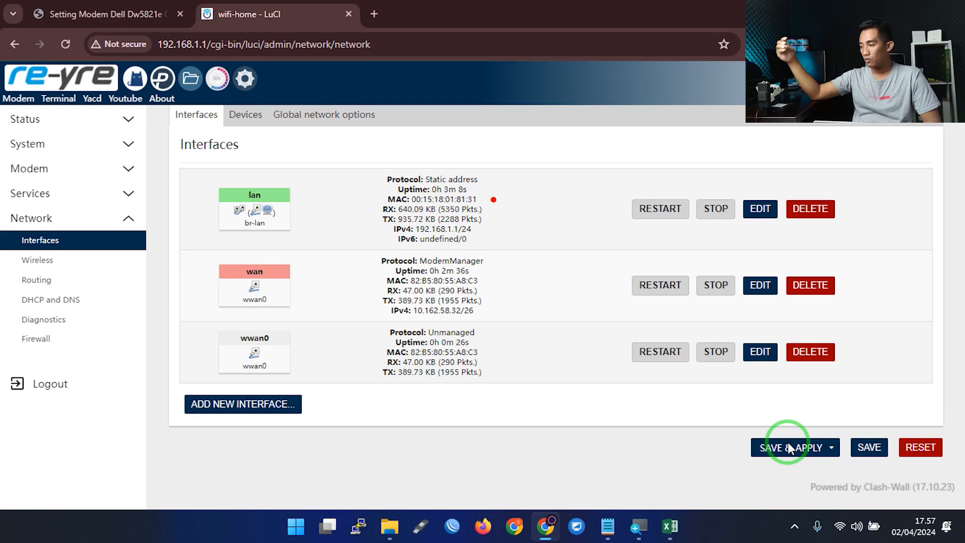
# View the modem's connection monitor page, and enter the command /usr/bin/adel at the router terminal's prompt without running it.
pyautogui.click(61, 169)
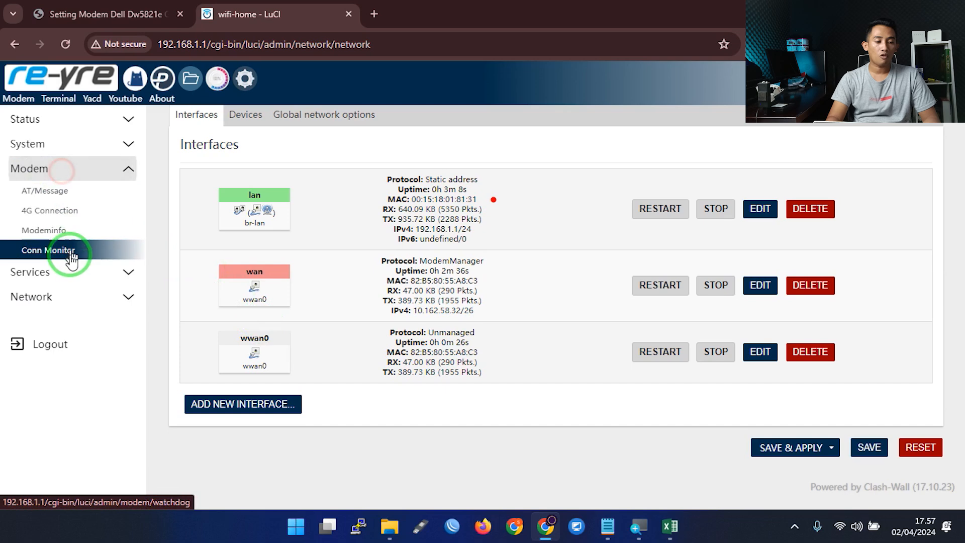
pyautogui.click(70, 251)
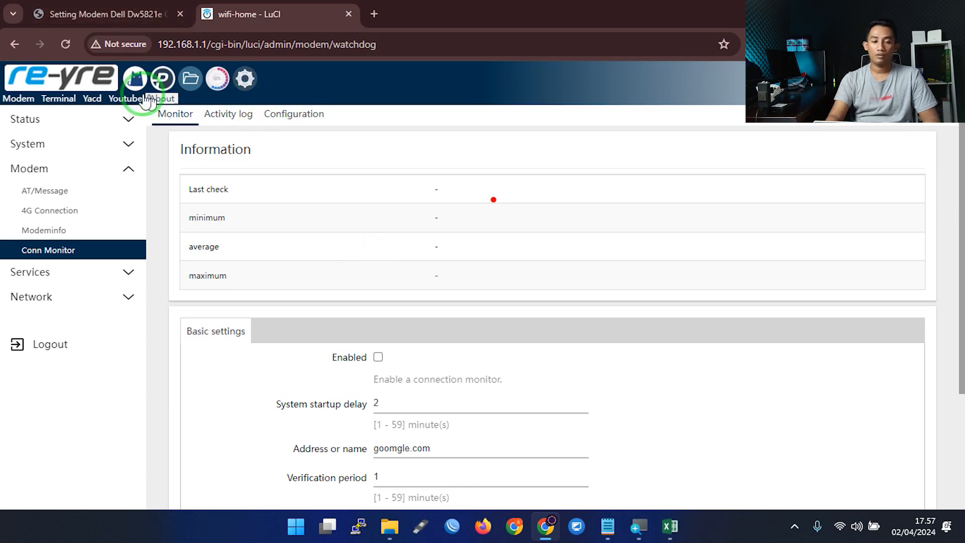
pyautogui.click(69, 102)
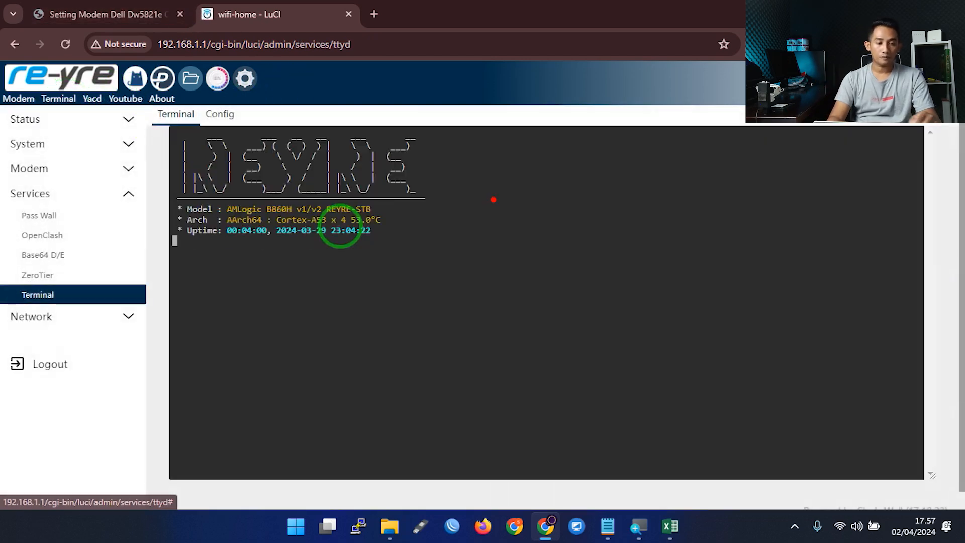
pyautogui.click(400, 330)
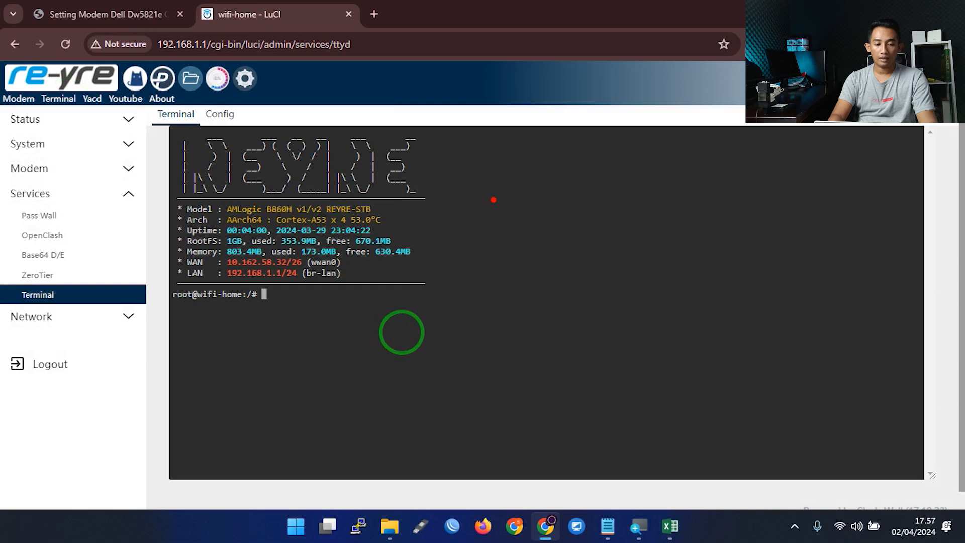
pyautogui.write('/us')
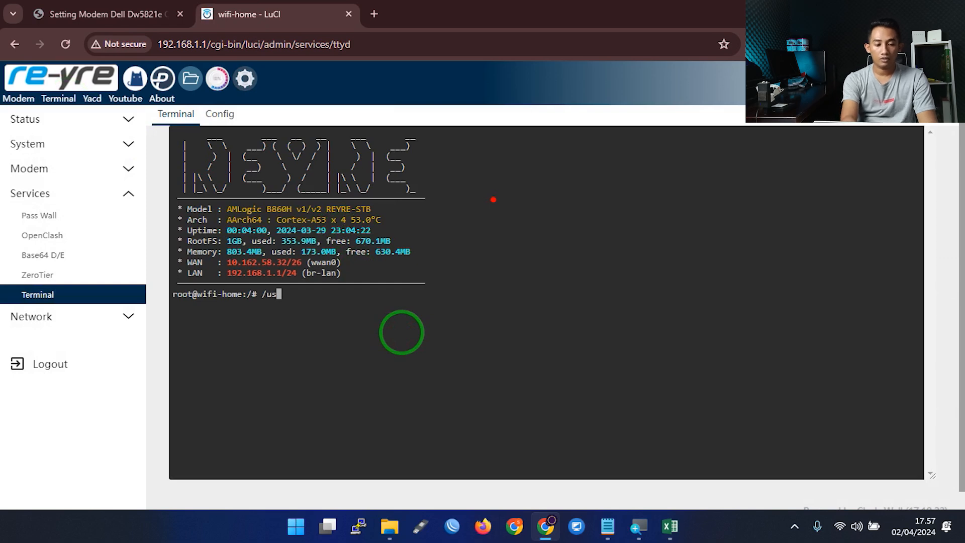
pyautogui.write('r/')
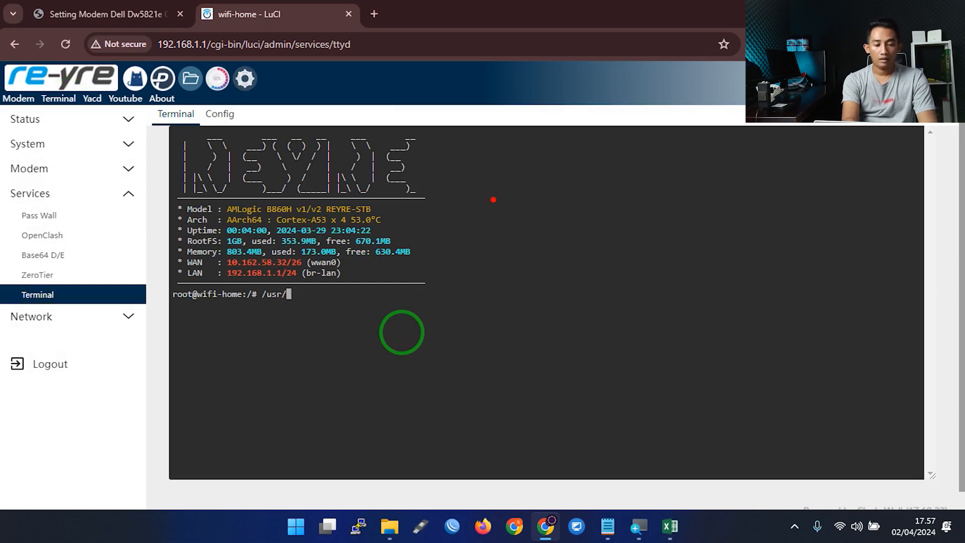
pyautogui.write('bin/adel')
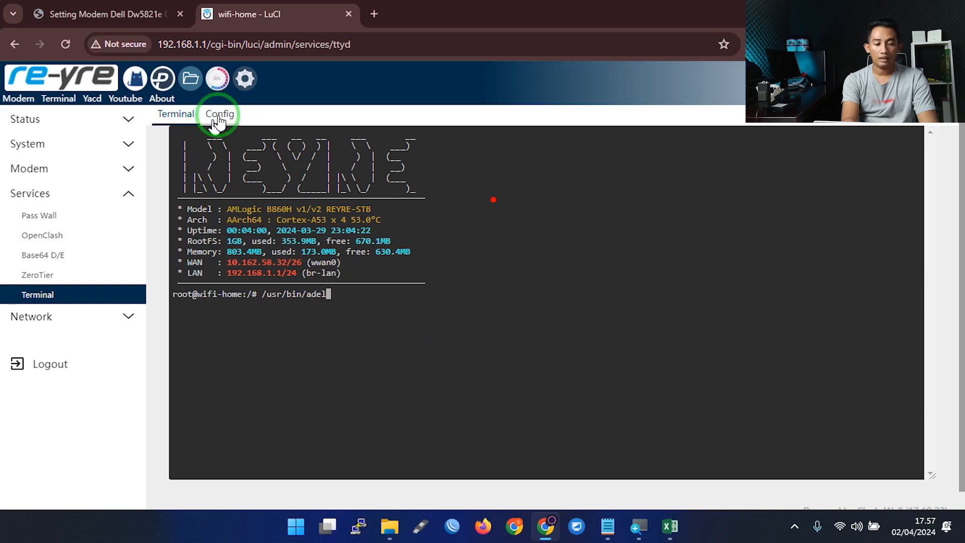
# Open the interface list in a new browser tab and copy the wan interface's IPv4 address into a blank Notepad document.
pyautogui.rightClick(246, 80)
pyautogui.click(280, 93)
pyautogui.click(432, 18)
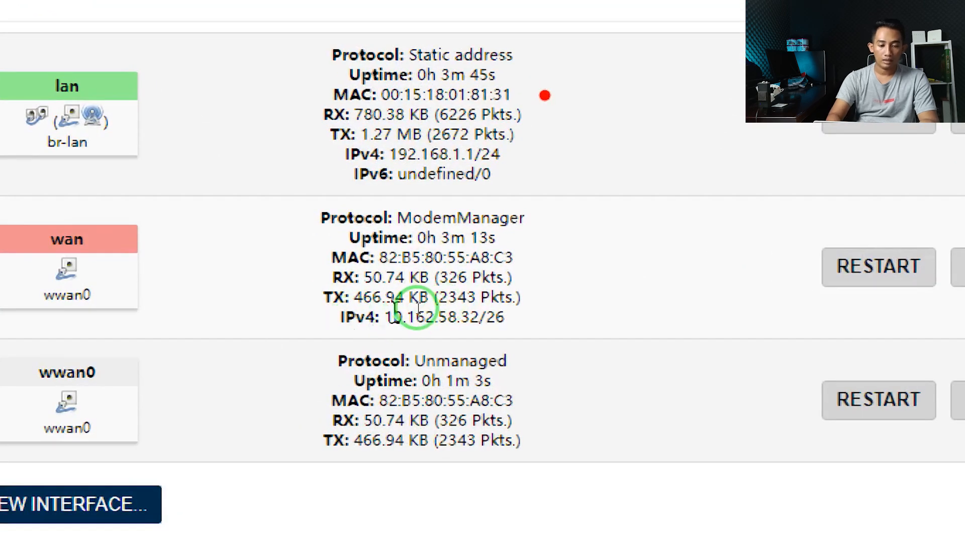
pyautogui.moveTo(386, 317); pyautogui.dragTo(507, 319)
pyautogui.moveTo(566, 327); pyautogui.dragTo(388, 329)
pyautogui.hotkey('ctrl', 'c')
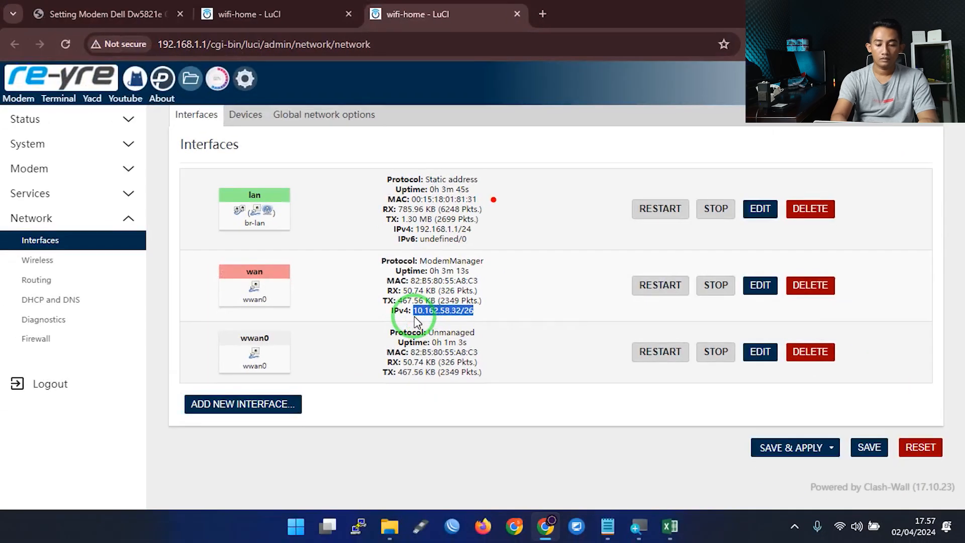
pyautogui.click(610, 525)
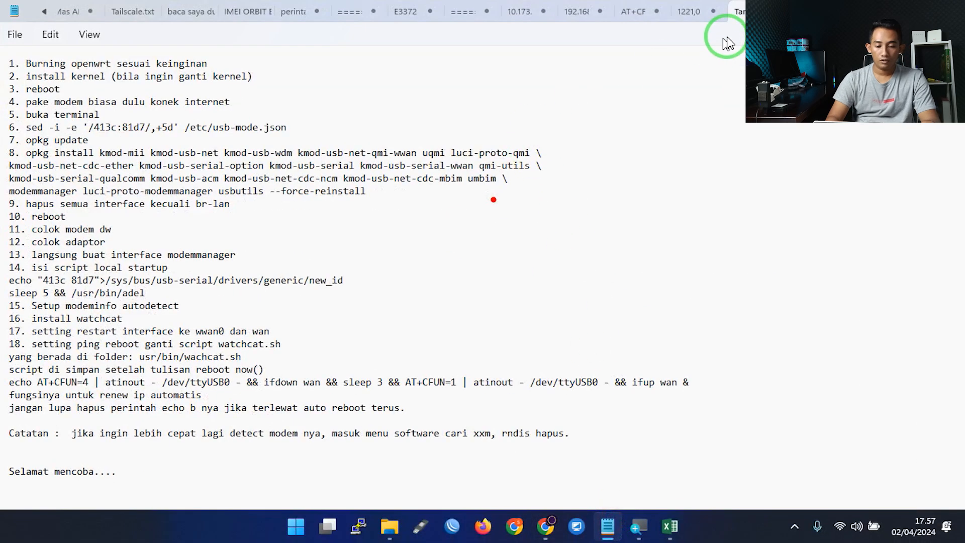
pyautogui.click(817, 11)
pyautogui.hotkey('ctrl', 'v')
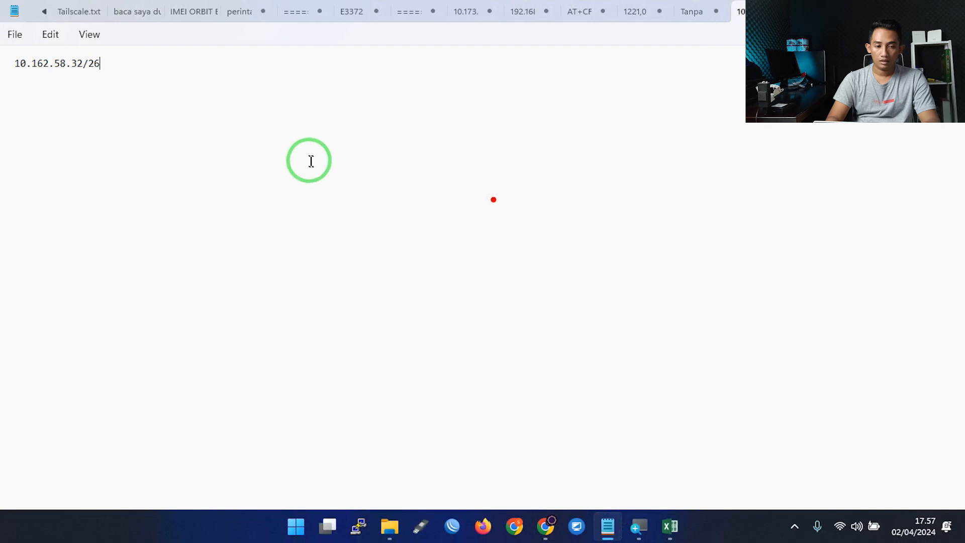
pyautogui.click(883, 11)
# Shorten the pending terminal command on the router to adel and run it.
pyautogui.click(280, 12)
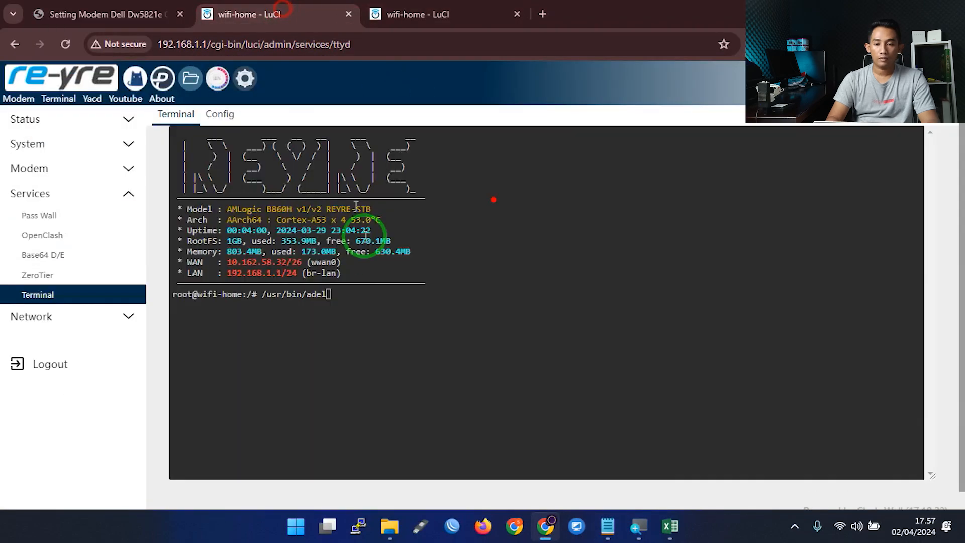
pyautogui.click(374, 316)
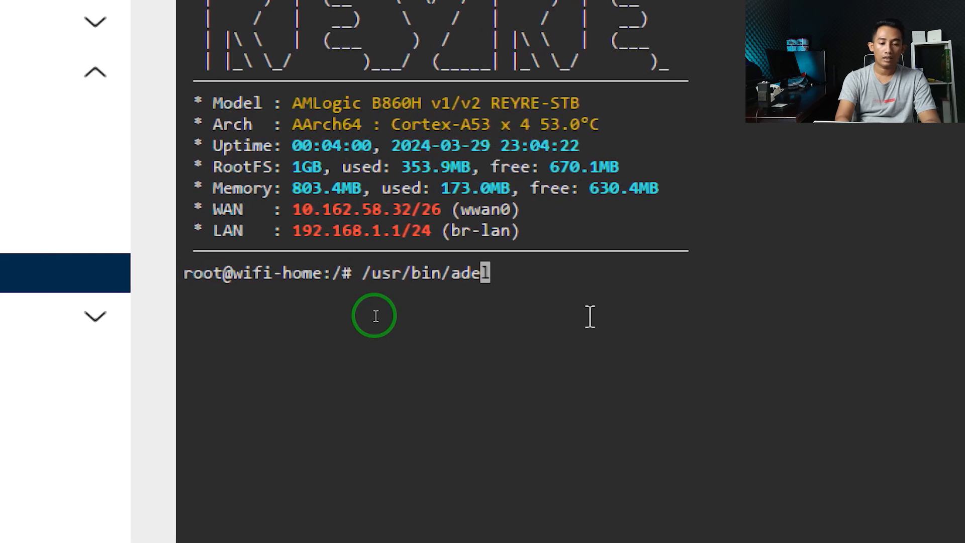
pyautogui.press('Left')
pyautogui.press('Left')
pyautogui.press('Left')
pyautogui.press('BackSpace')
pyautogui.press('BackSpace')
pyautogui.press('BackSpace')
pyautogui.press('BackSpace')
pyautogui.press('BackSpace')
pyautogui.press('BackSpace')
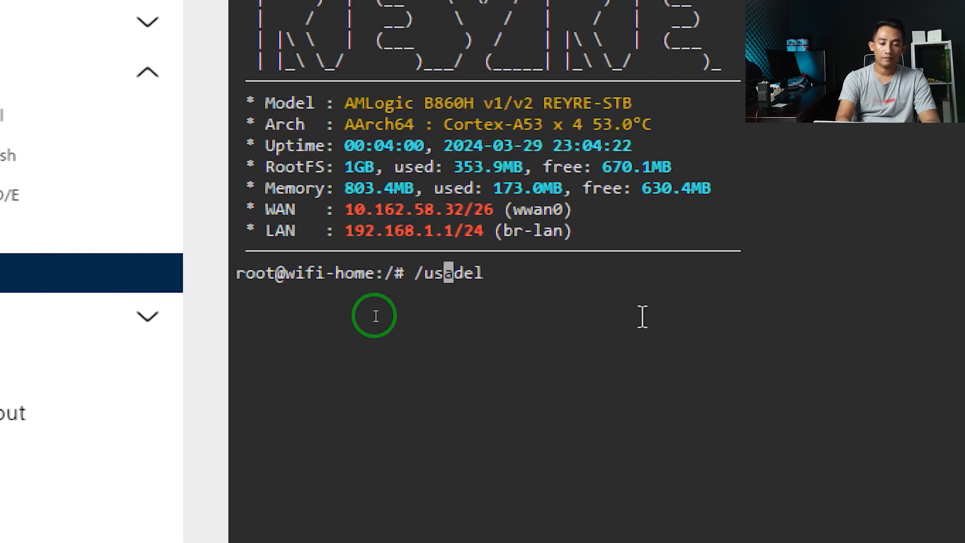
pyautogui.press('BackSpace')
pyautogui.press('BackSpace')
pyautogui.press('BackSpace')
pyautogui.press('Return')
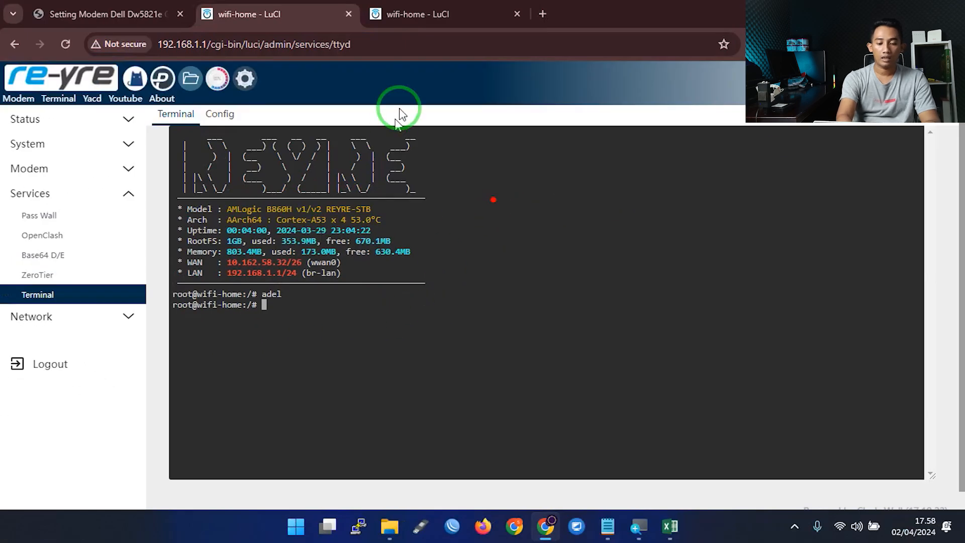
# Check the connection status of the wan and wwan0 interfaces in the interface list while the modem reconnects.
pyautogui.click(428, 13)
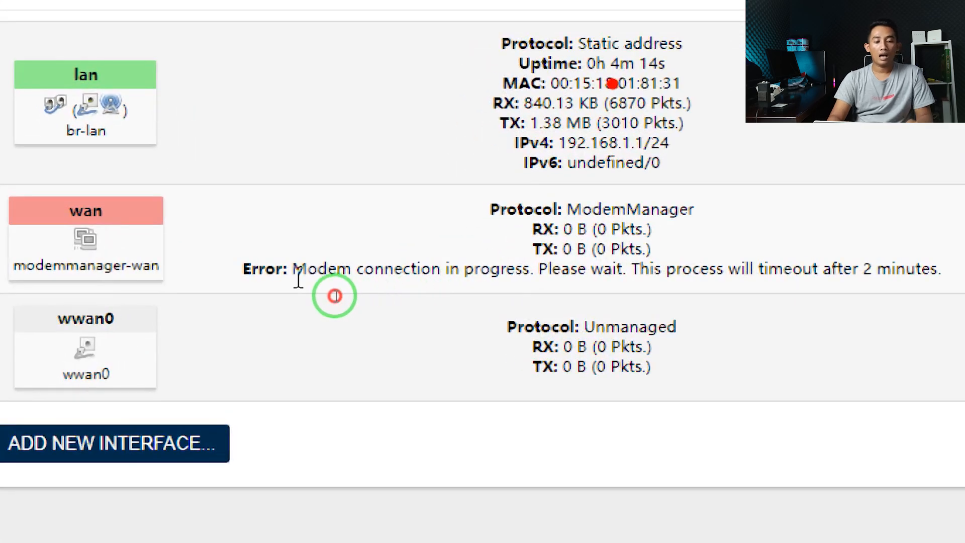
pyautogui.moveTo(298, 279); pyautogui.dragTo(955, 287)
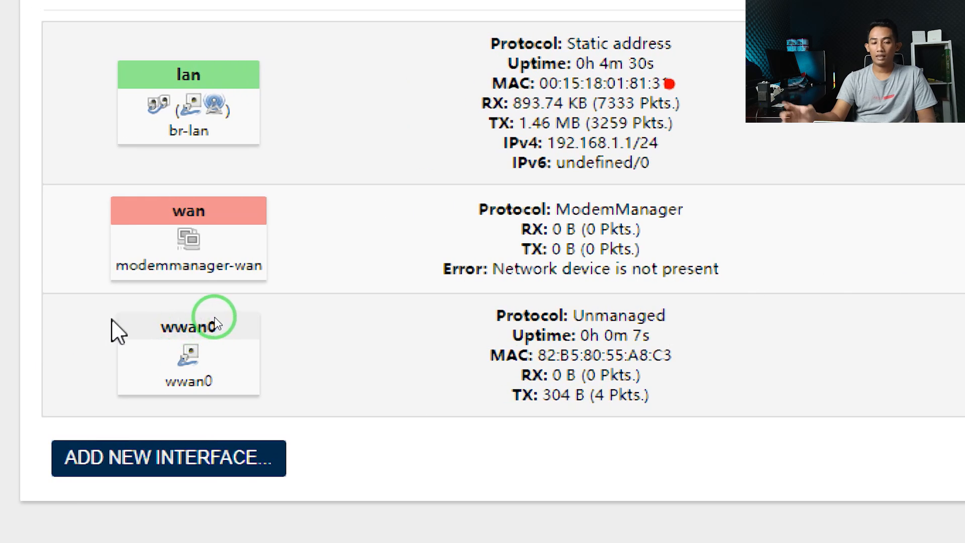
pyautogui.moveTo(35, 324); pyautogui.dragTo(147, 333)
pyautogui.moveTo(240, 333); pyautogui.dragTo(244, 335)
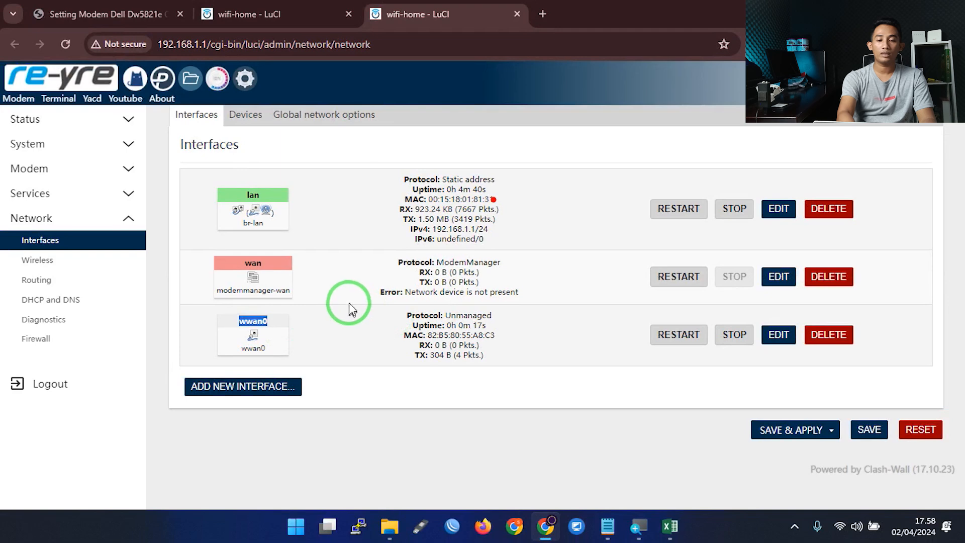
pyautogui.click(244, 82)
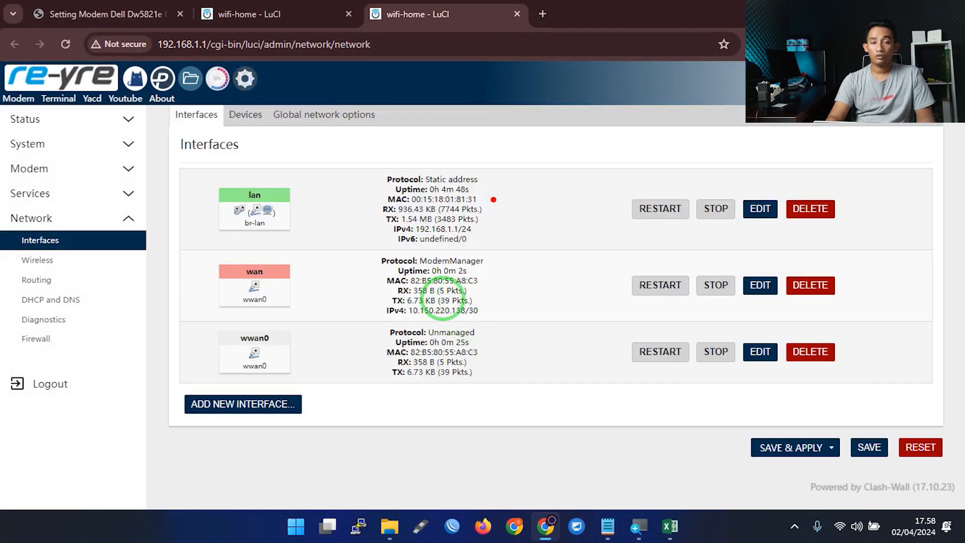
# Copy the wan interface's new IPv4 address onto a second line below the first address in the Notepad document.
pyautogui.moveTo(404, 310); pyautogui.dragTo(485, 312)
pyautogui.hotkey('ctrl', 'c')
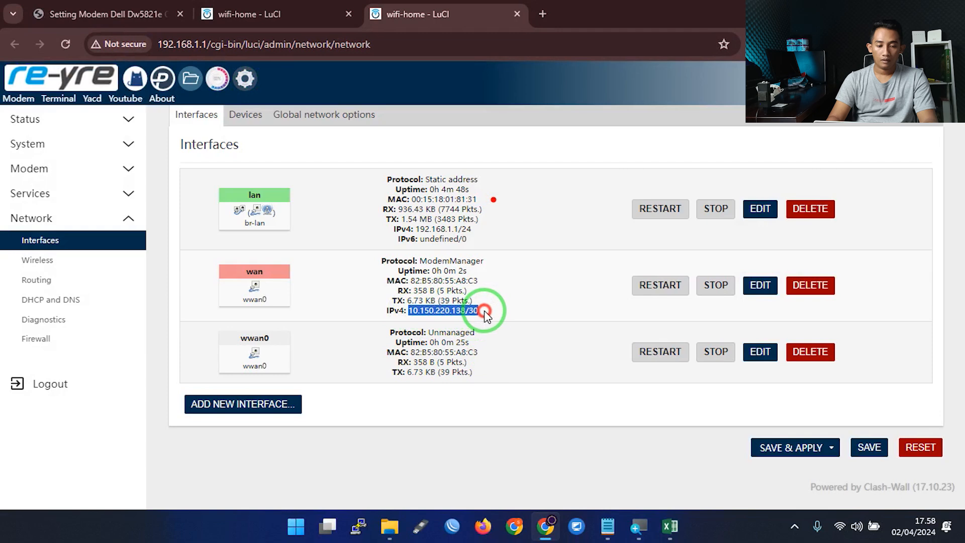
pyautogui.click(606, 526)
pyautogui.click(319, 183)
pyautogui.press('Return')
pyautogui.hotkey('ctrl', 'v')
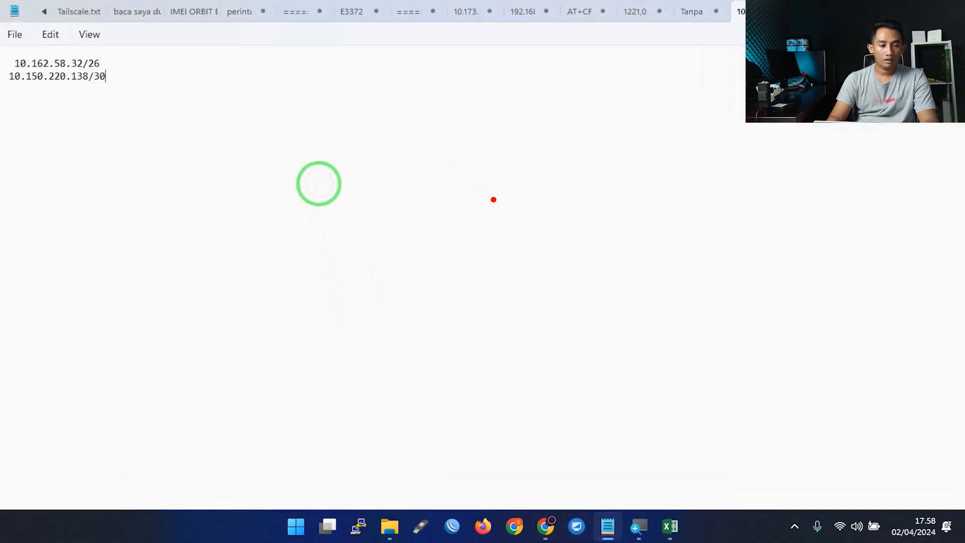